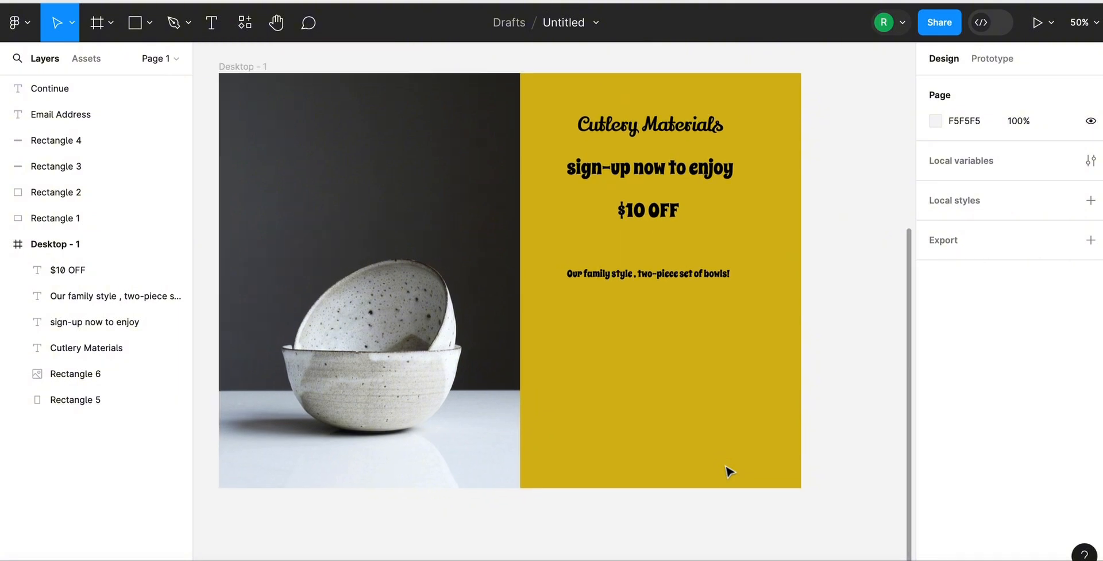
Move the white field rectangle and the black button rectangle from above the yellow blocks into the Desktop - 1 frame.
{"action": "left_click", "coordinate": [84, 166]}
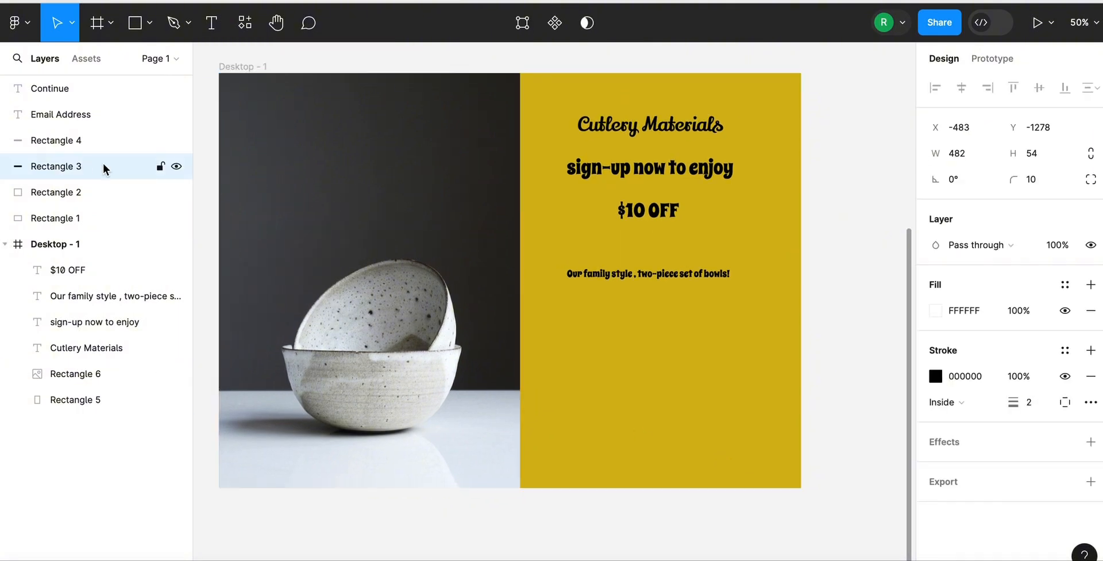
{"action": "scroll", "coordinate": [390, 158], "scroll_direction": "up", "scroll_amount": 5}
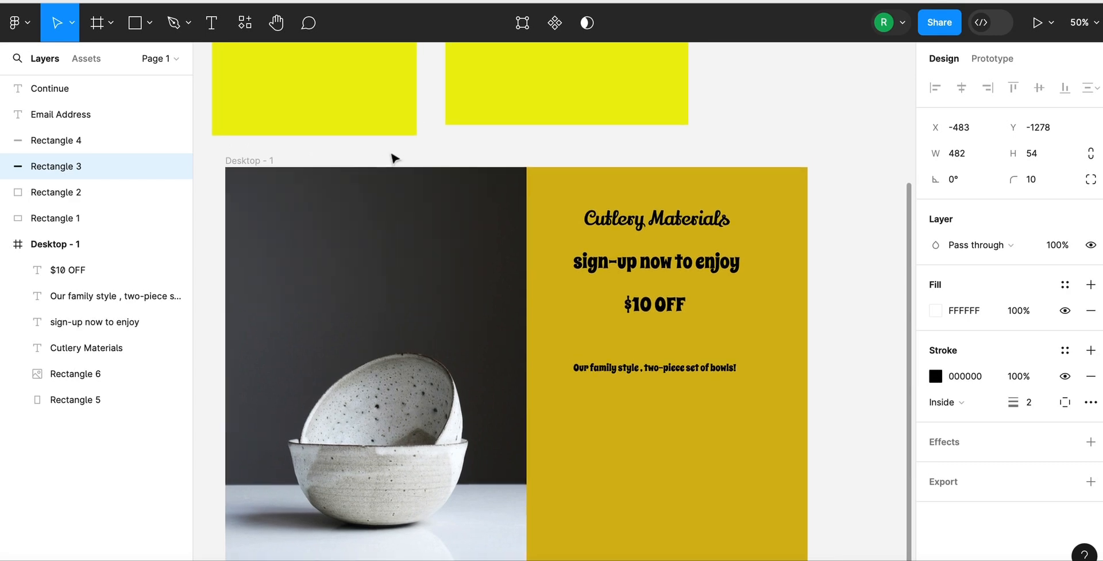
{"action": "scroll", "coordinate": [391, 158], "scroll_direction": "up", "scroll_amount": 5}
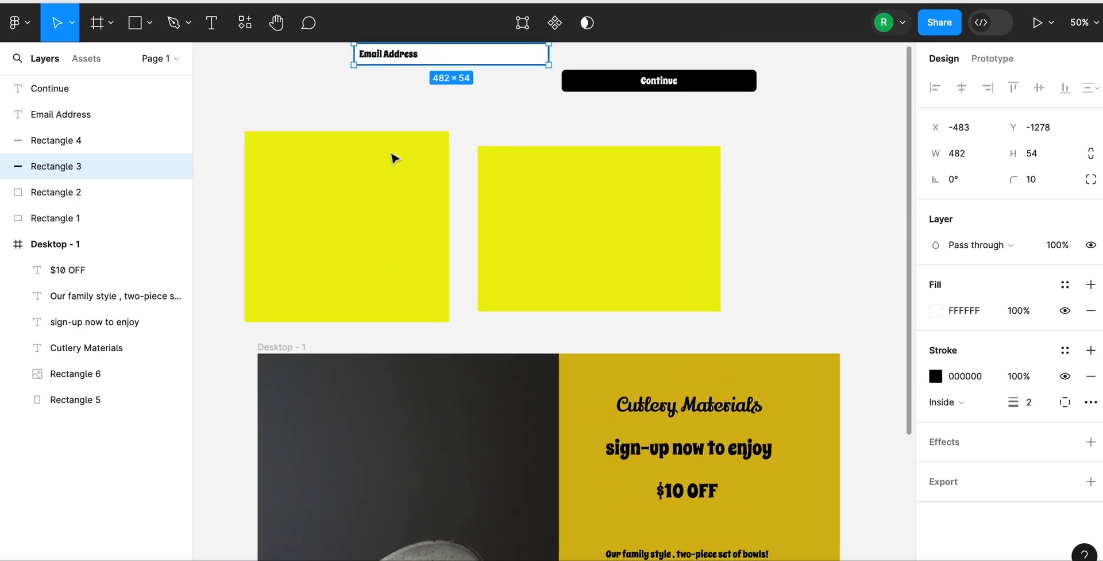
{"action": "left_click_drag", "start_coordinate": [469, 67], "coordinate": [651, 418]}
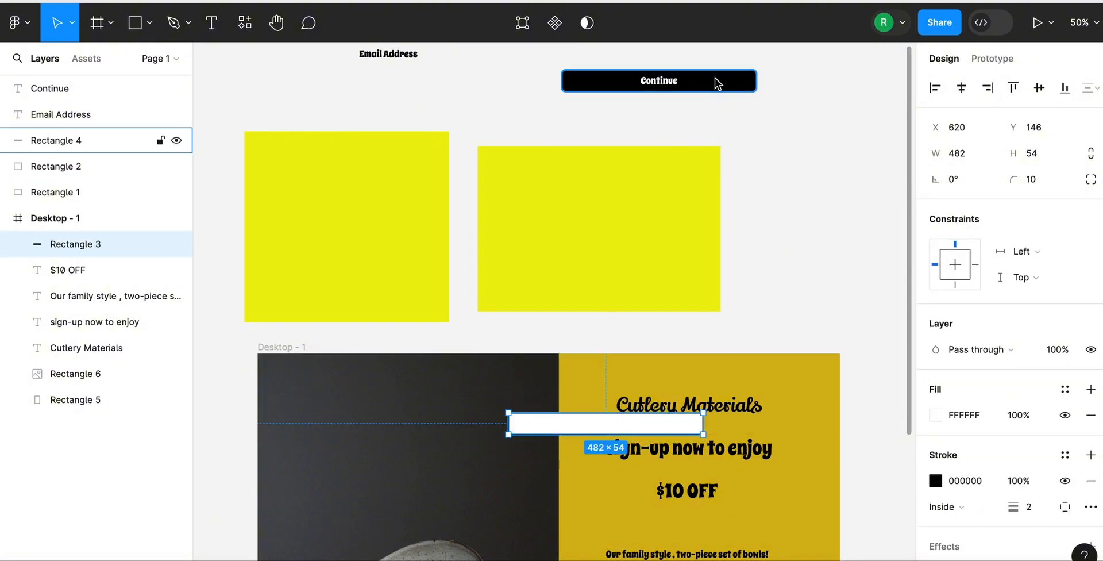
{"action": "left_click_drag", "start_coordinate": [718, 84], "coordinate": [689, 463]}
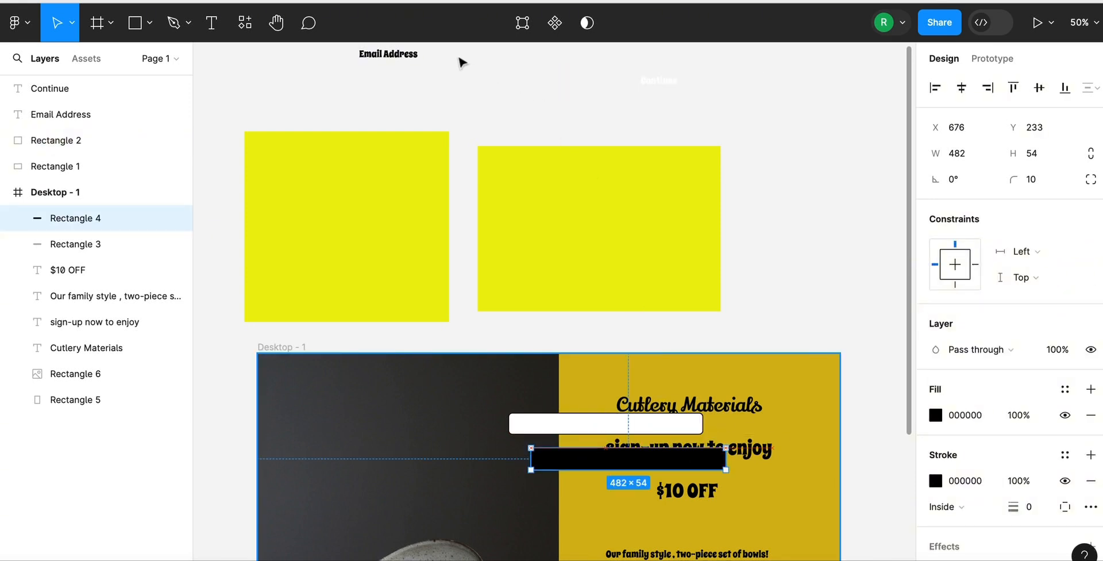
Place the white rectangle below the tagline at about X 852, Y 585 and the black rectangle beneath it at about X 861, Y 746.
{"action": "scroll", "coordinate": [666, 89], "scroll_direction": "down", "scroll_amount": 6}
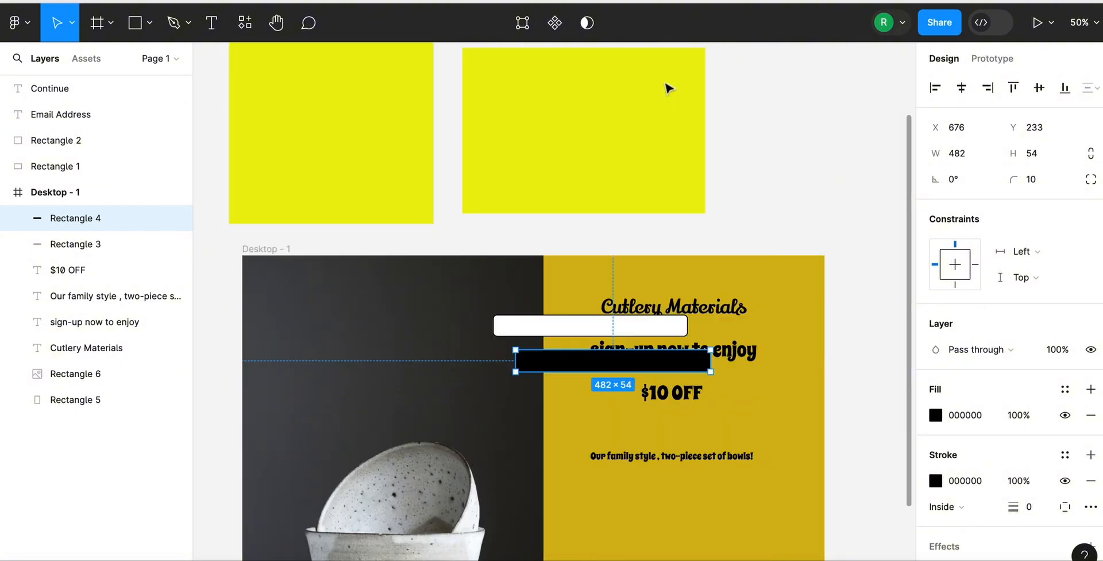
{"action": "scroll", "coordinate": [667, 87], "scroll_direction": "up", "scroll_amount": 1}
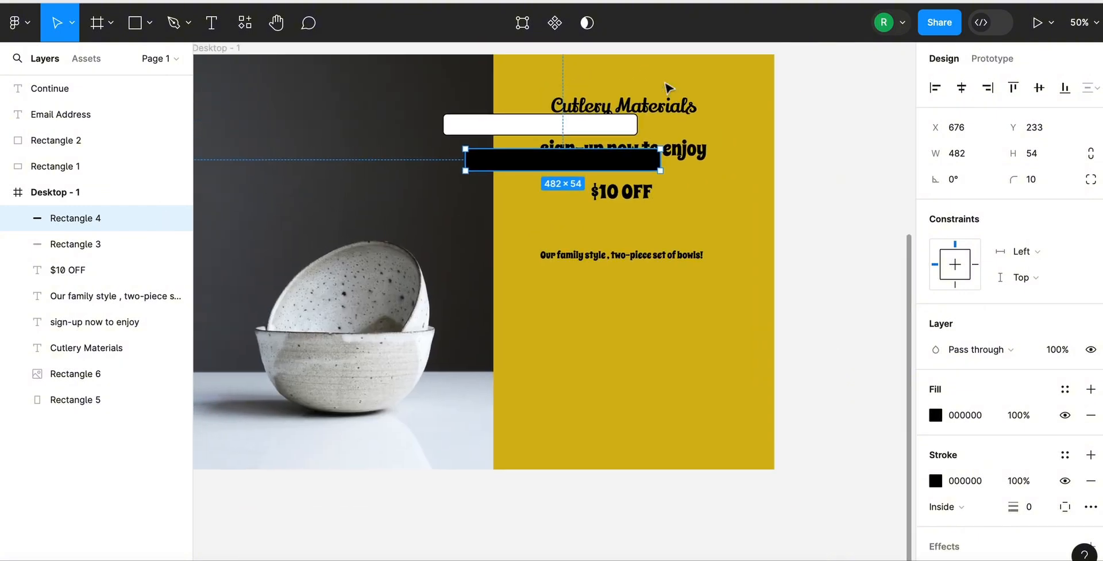
{"action": "right_click", "coordinate": [668, 87]}
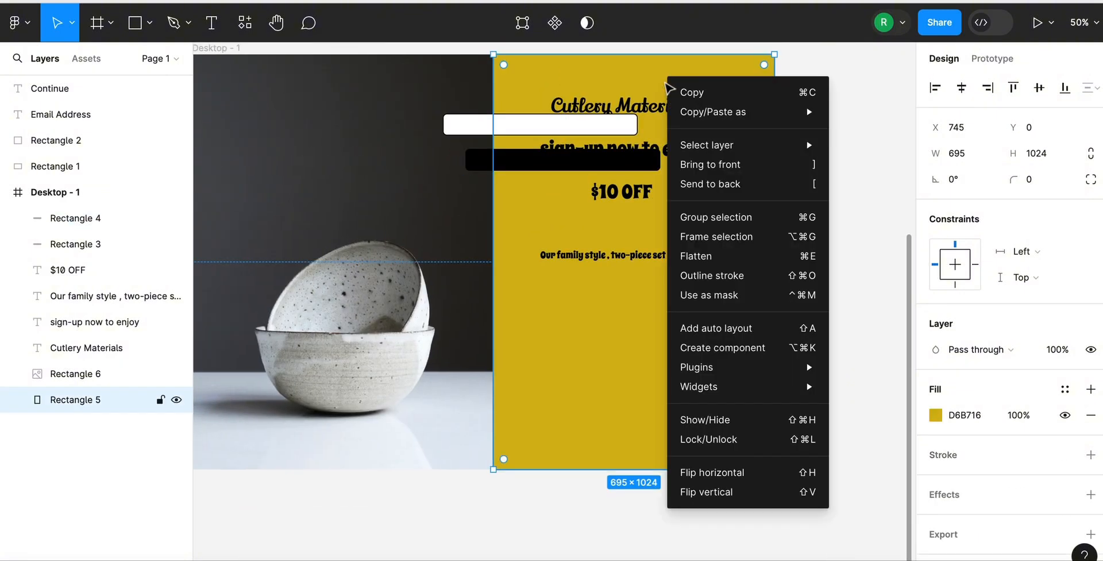
{"action": "left_click", "coordinate": [583, 359]}
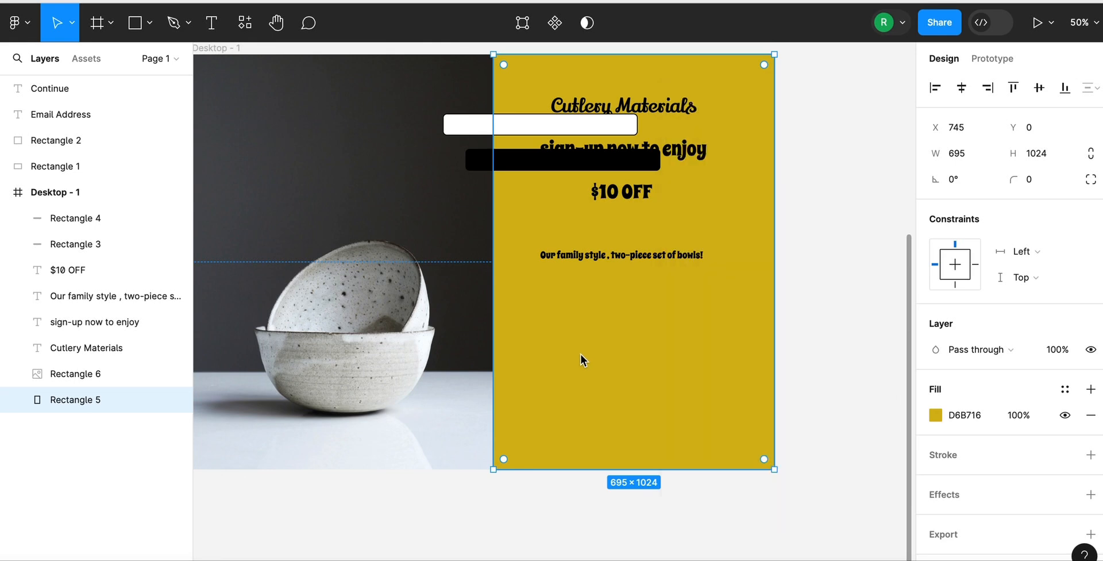
{"action": "left_click", "coordinate": [585, 128]}
{"action": "left_click_drag", "start_coordinate": [585, 129], "coordinate": [680, 309]}
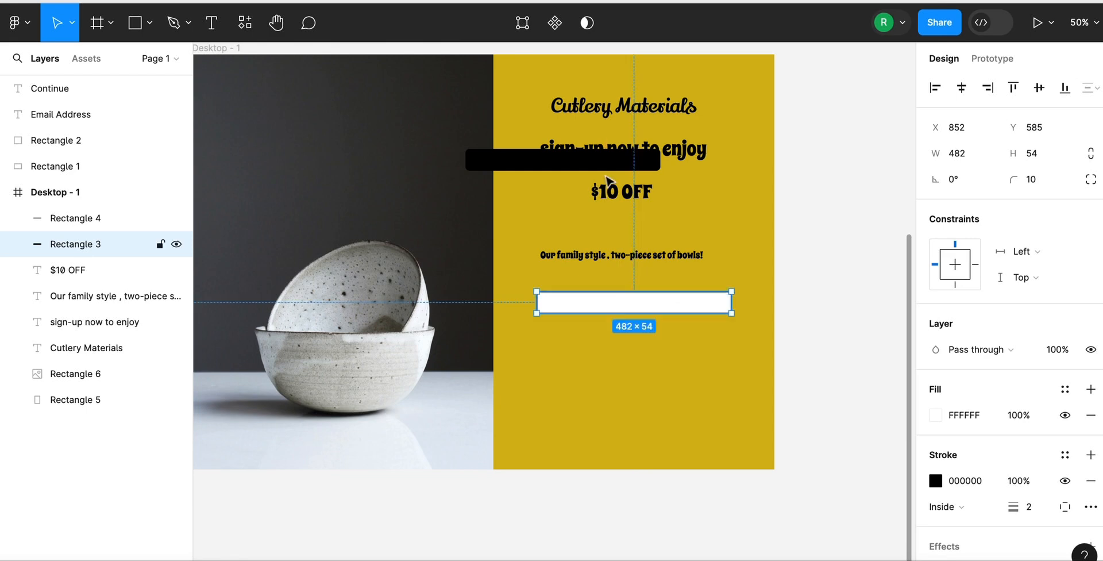
{"action": "left_click", "coordinate": [598, 164]}
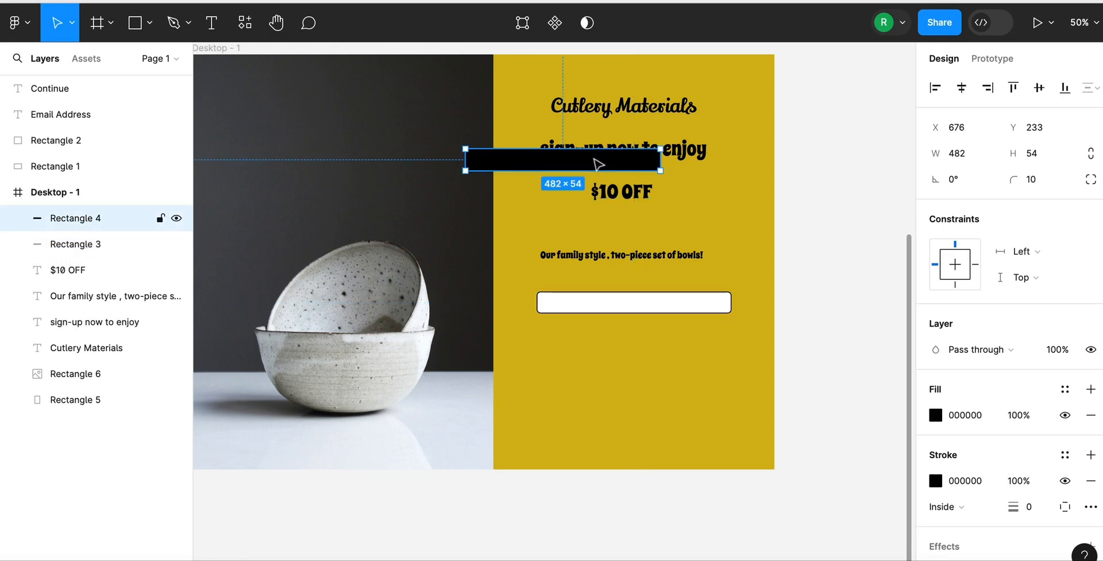
{"action": "left_click_drag", "start_coordinate": [594, 159], "coordinate": [673, 371]}
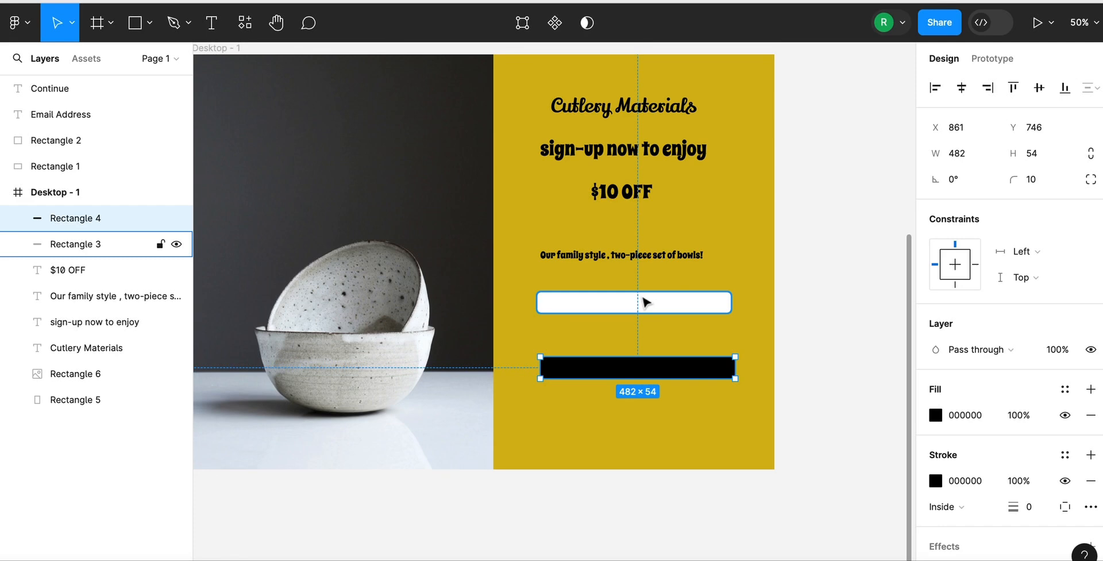
Position the white rectangle just above the black one, aligned with its left edge, at X 861, Y 677.
{"action": "left_click", "coordinate": [651, 319]}
{"action": "mouse_move", "coordinate": [651, 320]}
{"action": "left_mouse_down"}
{"action": "mouse_move", "coordinate": [649, 344]}
{"action": "mouse_move", "coordinate": [633, 328]}
{"action": "mouse_move", "coordinate": [645, 336]}
{"action": "left_mouse_up"}
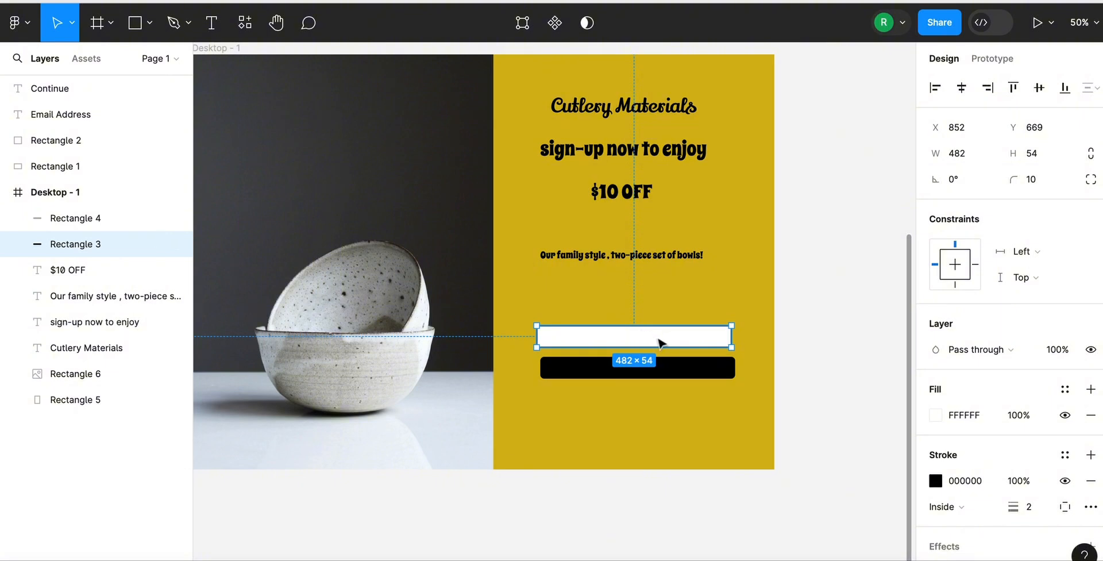
{"action": "mouse_move", "coordinate": [659, 338]}
{"action": "left_mouse_down"}
{"action": "mouse_move", "coordinate": [647, 333]}
{"action": "mouse_move", "coordinate": [658, 341]}
{"action": "left_mouse_up"}
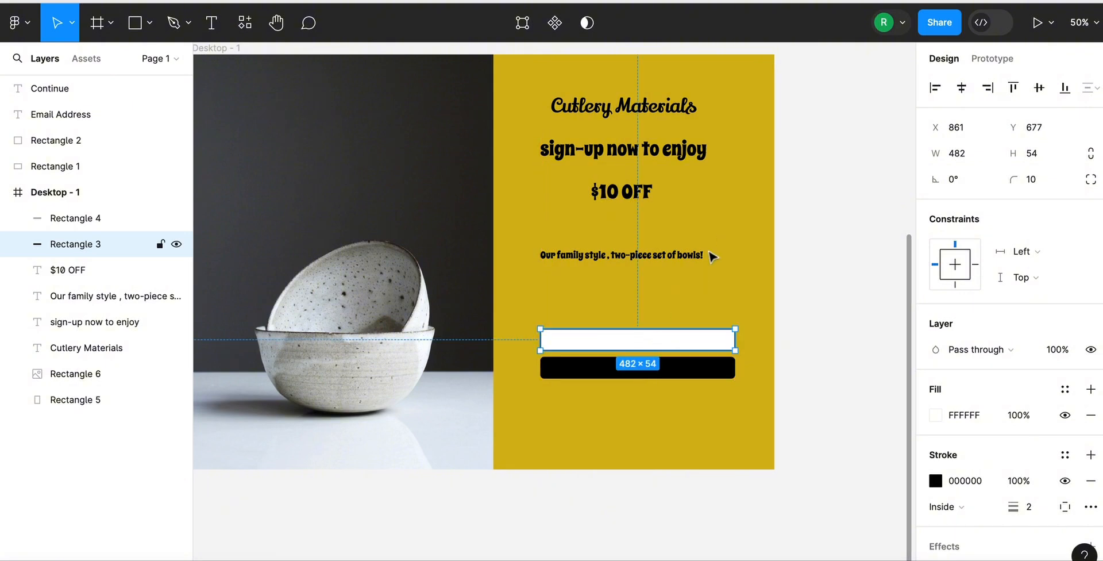
{"action": "left_click", "coordinate": [709, 253]}
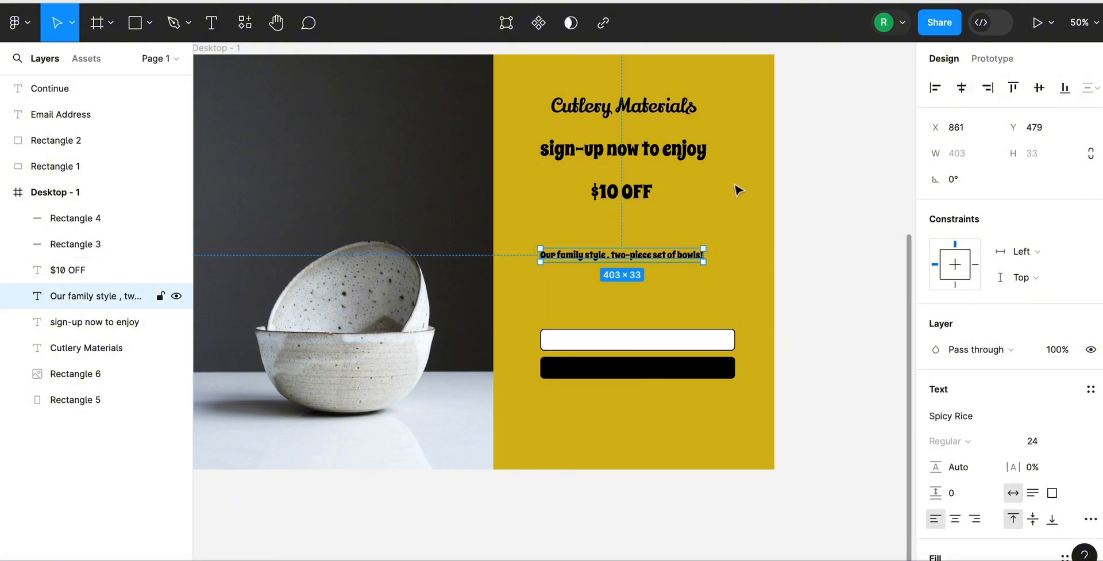
Move the Email Address and Continue texts from the canvas into the yellow area of the Desktop - 1 frame, near the heading.
{"action": "scroll", "coordinate": [742, 178], "scroll_direction": "up", "scroll_amount": 7}
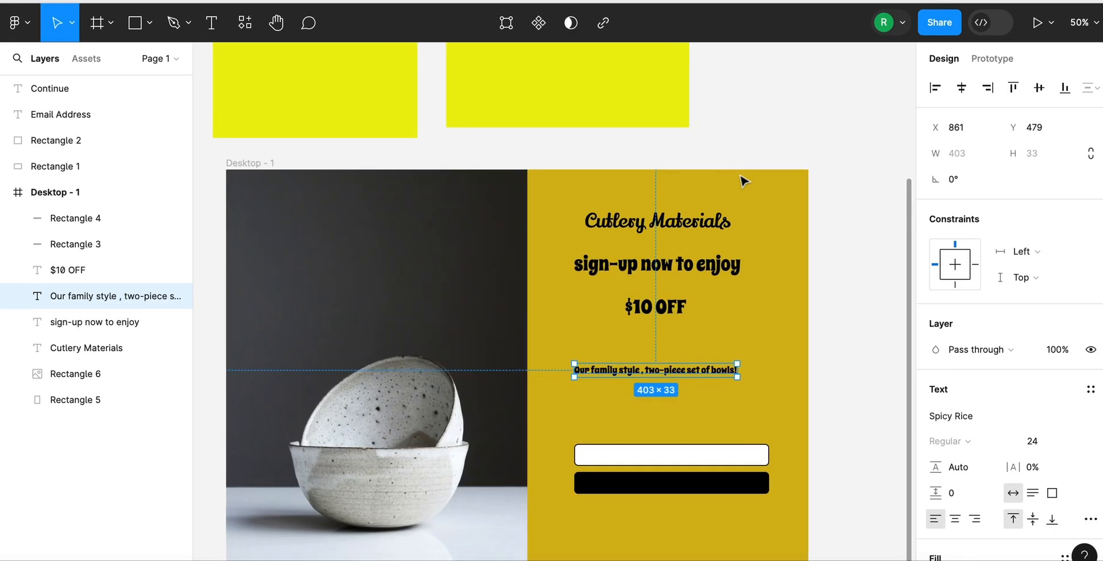
{"action": "scroll", "coordinate": [742, 180], "scroll_direction": "up", "scroll_amount": 4}
{"action": "scroll", "coordinate": [742, 180], "scroll_direction": "right", "scroll_amount": 1}
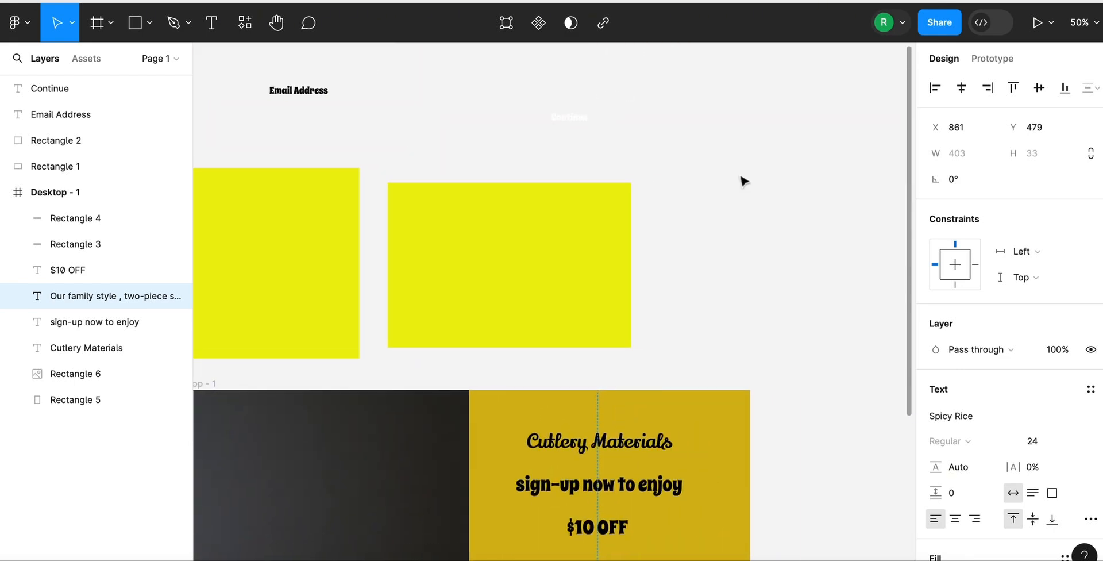
{"action": "scroll", "coordinate": [743, 179], "scroll_direction": "down", "scroll_amount": 2}
{"action": "right_click", "coordinate": [743, 180]}
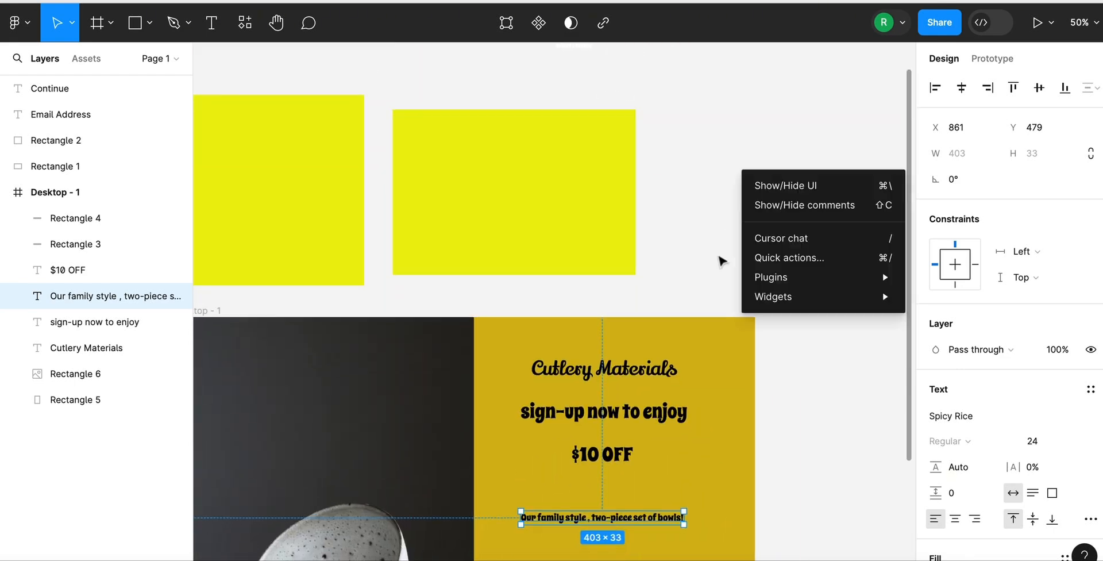
{"action": "left_click", "coordinate": [697, 243]}
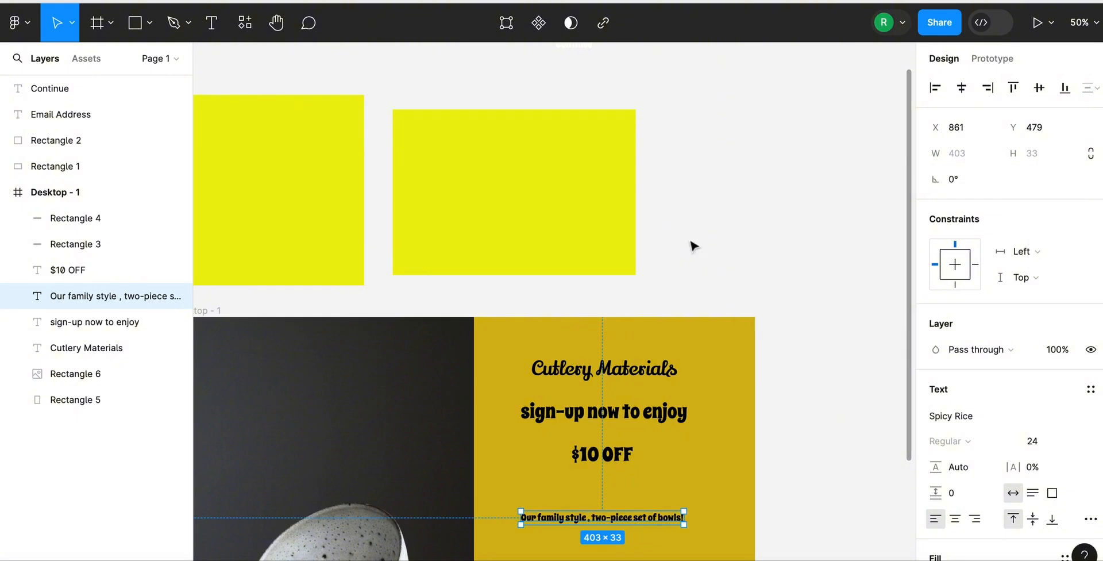
{"action": "scroll", "coordinate": [692, 245], "scroll_direction": "up", "scroll_amount": 2}
{"action": "scroll", "coordinate": [692, 244], "scroll_direction": "left", "scroll_amount": 2}
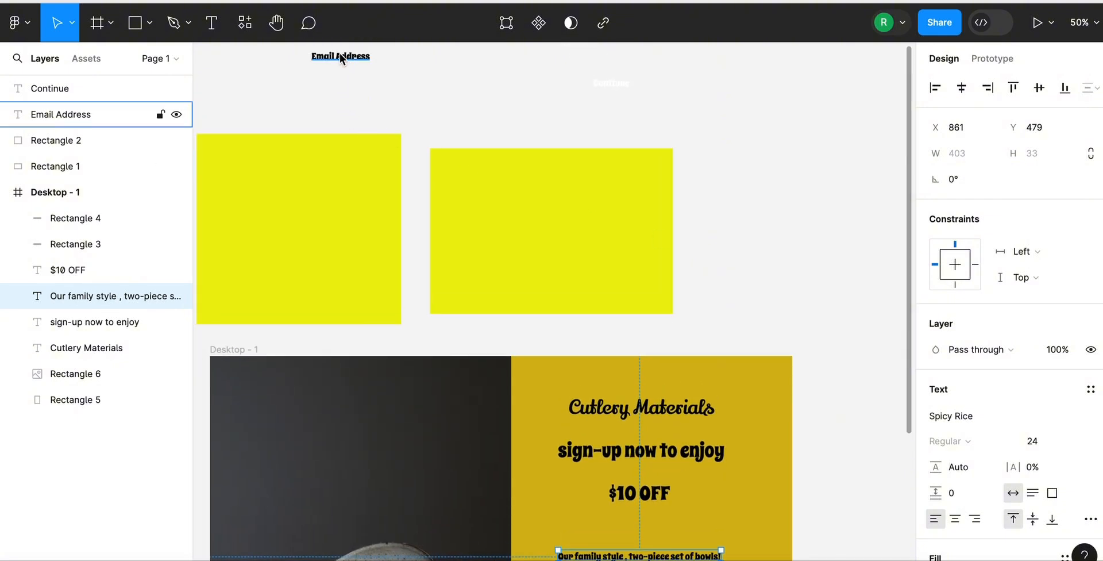
{"action": "left_click", "coordinate": [341, 55]}
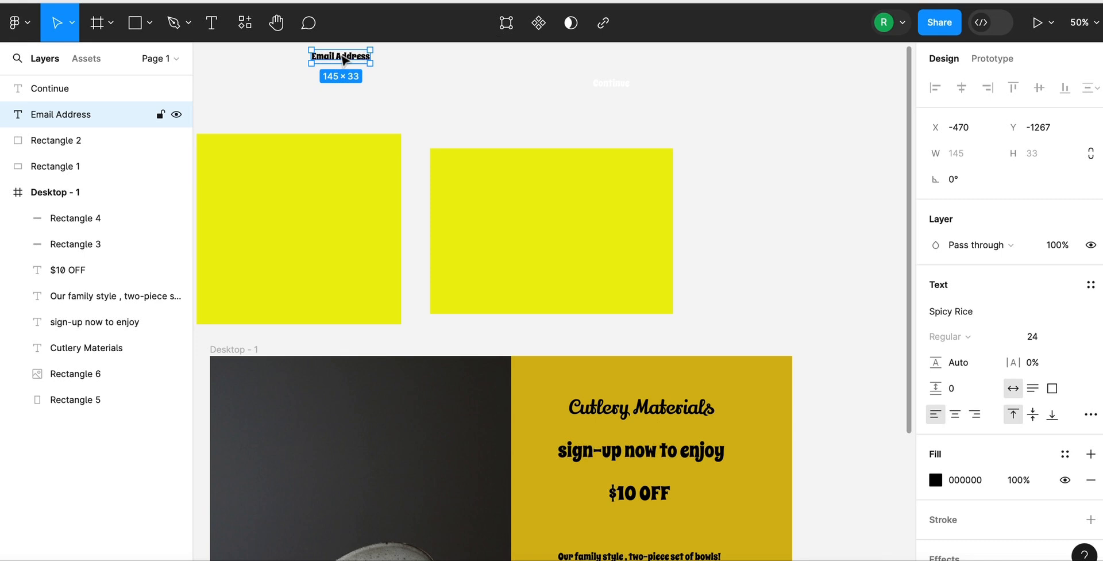
{"action": "left_click_drag", "start_coordinate": [343, 57], "coordinate": [557, 388]}
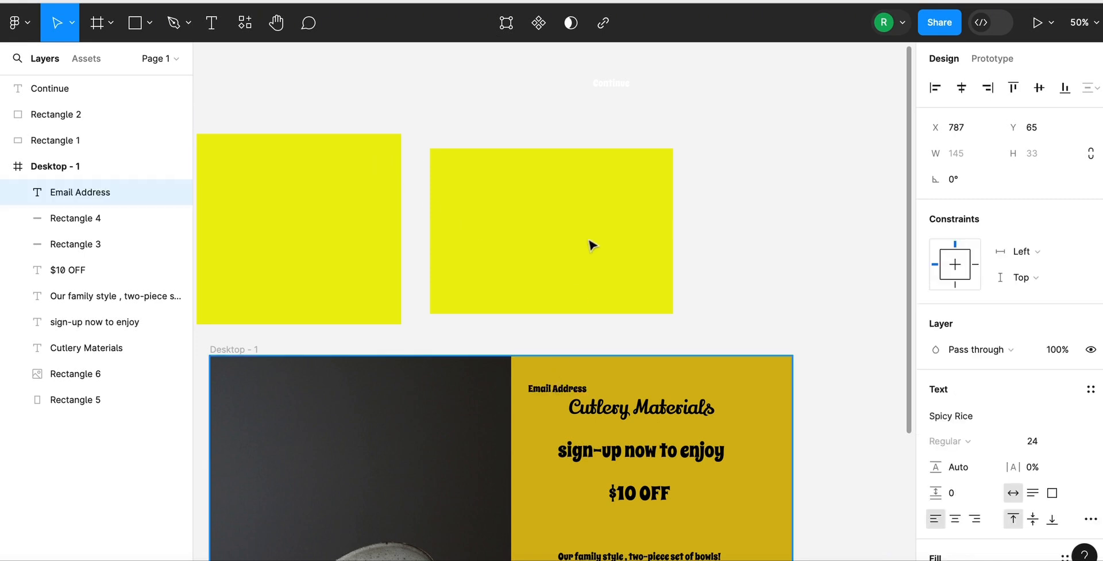
{"action": "left_click", "coordinate": [616, 87]}
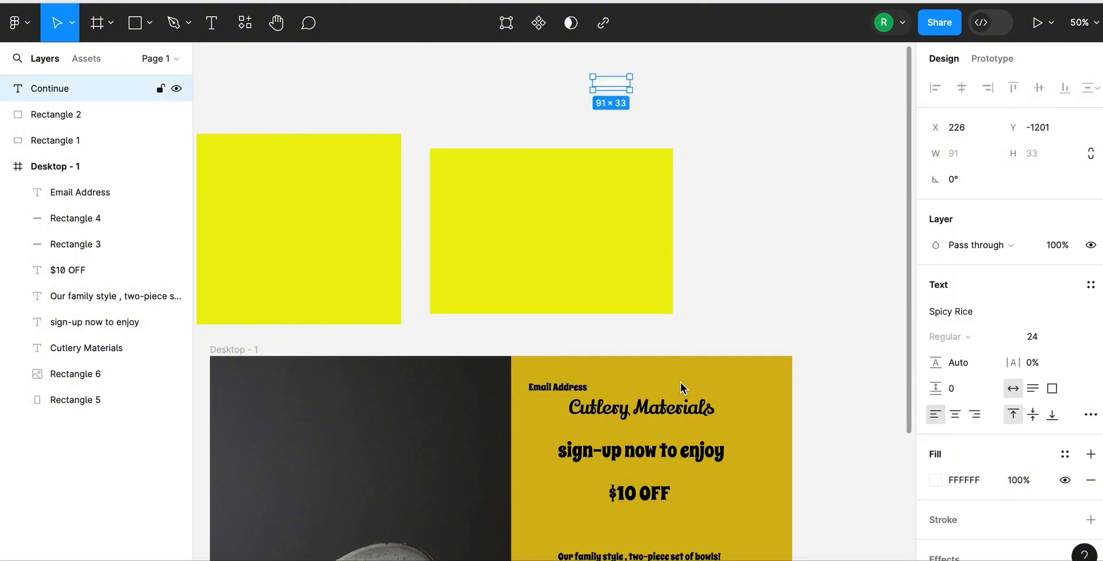
{"action": "left_click_drag", "start_coordinate": [611, 85], "coordinate": [679, 379]}
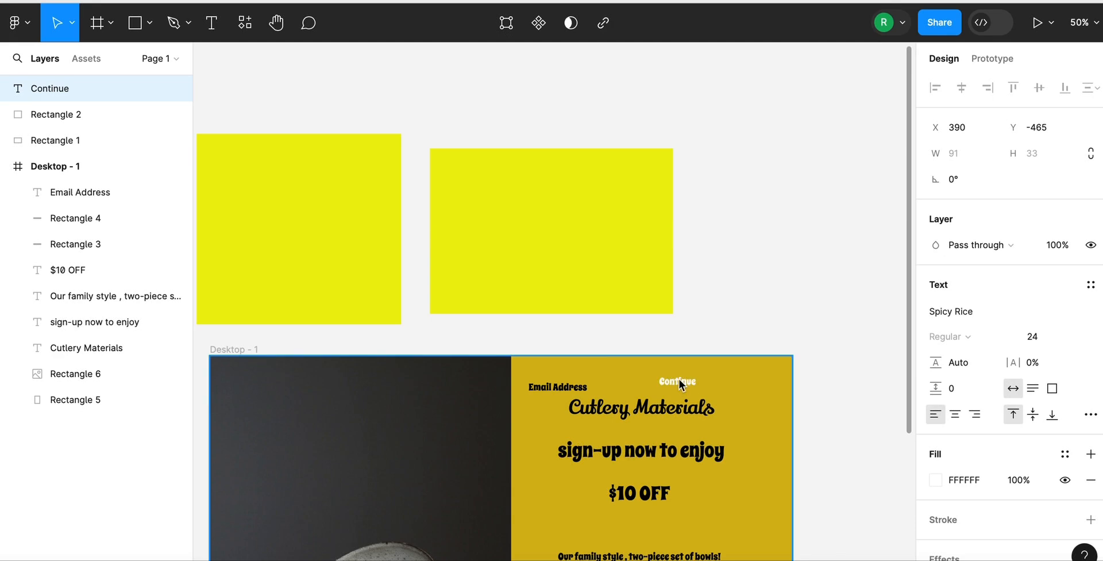
Place the Email Address text inside the white rectangle near its left edge, at X 874, Y 687.
{"action": "scroll", "coordinate": [681, 382], "scroll_direction": "down", "scroll_amount": 5}
{"action": "scroll", "coordinate": [681, 381], "scroll_direction": "right", "scroll_amount": 2}
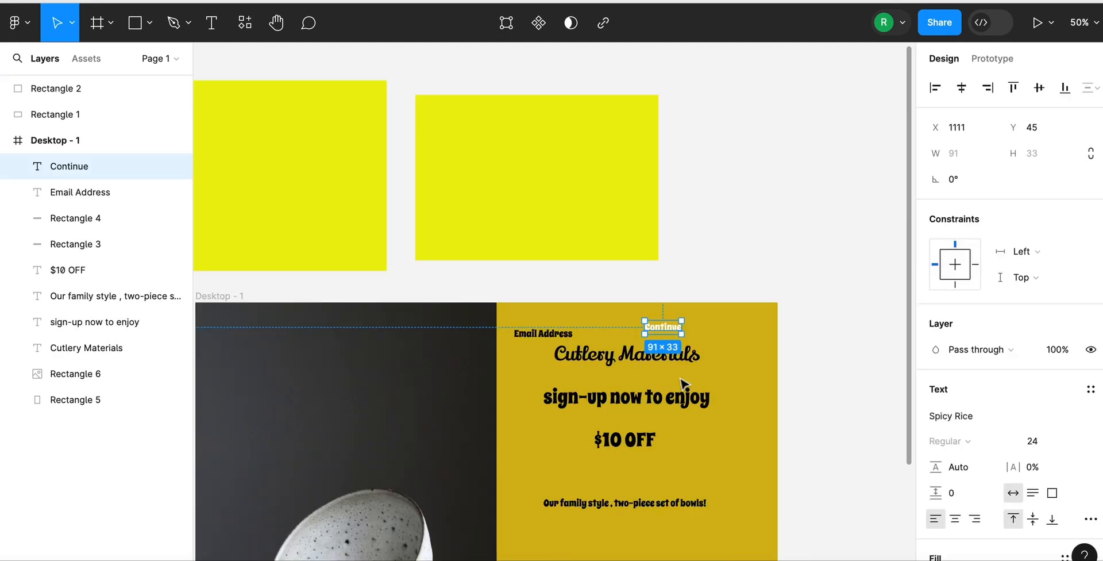
{"action": "scroll", "coordinate": [683, 384], "scroll_direction": "down", "scroll_amount": 3}
{"action": "scroll", "coordinate": [683, 384], "scroll_direction": "left", "scroll_amount": 2}
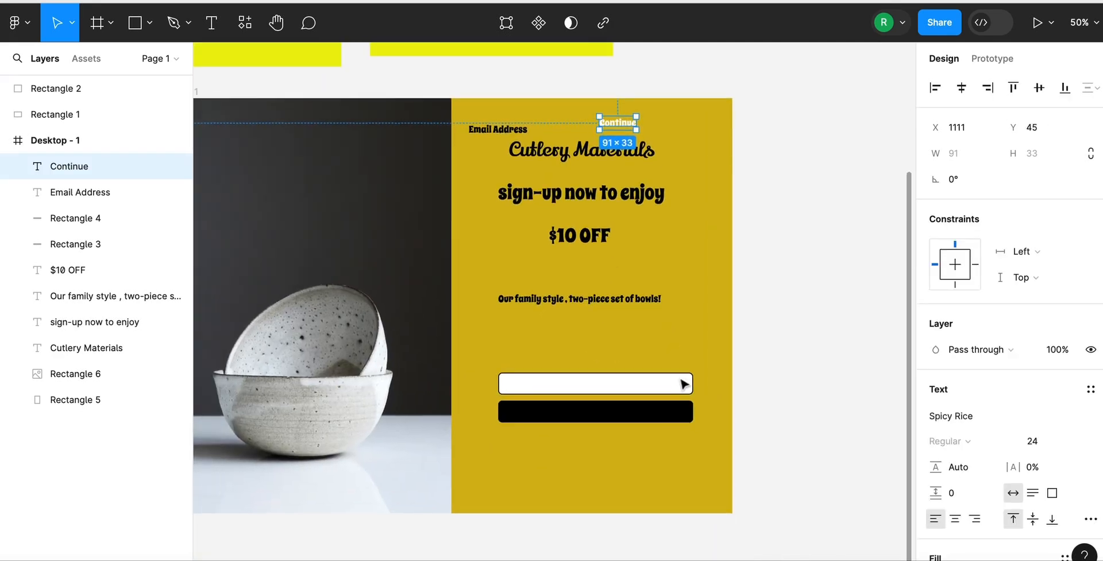
{"action": "scroll", "coordinate": [683, 382], "scroll_direction": "right", "scroll_amount": 2}
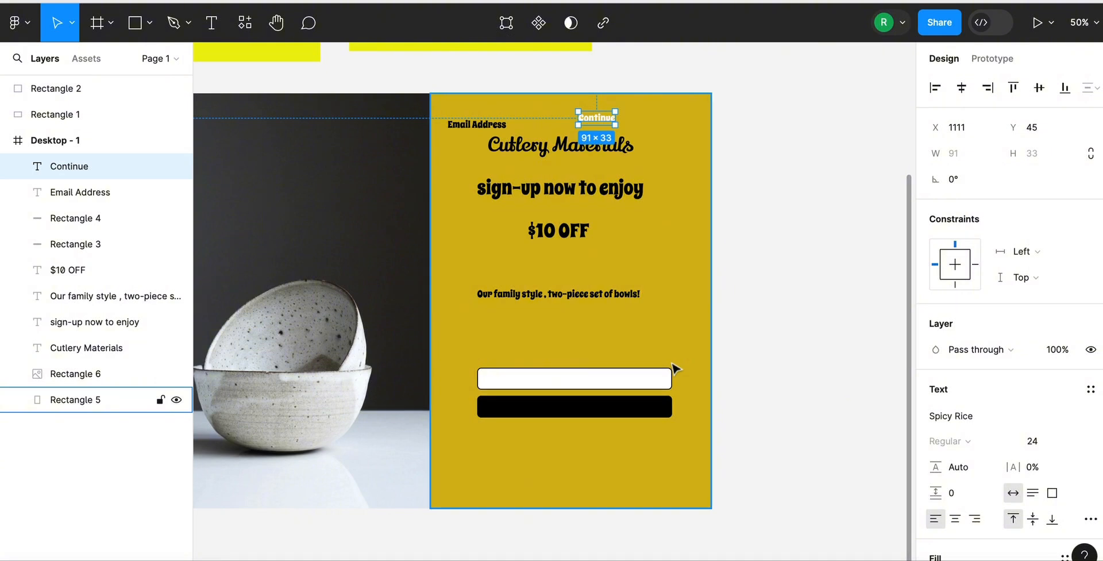
{"action": "scroll", "coordinate": [676, 368], "scroll_direction": "left", "scroll_amount": 6}
{"action": "scroll", "coordinate": [676, 367], "scroll_direction": "down", "scroll_amount": 1}
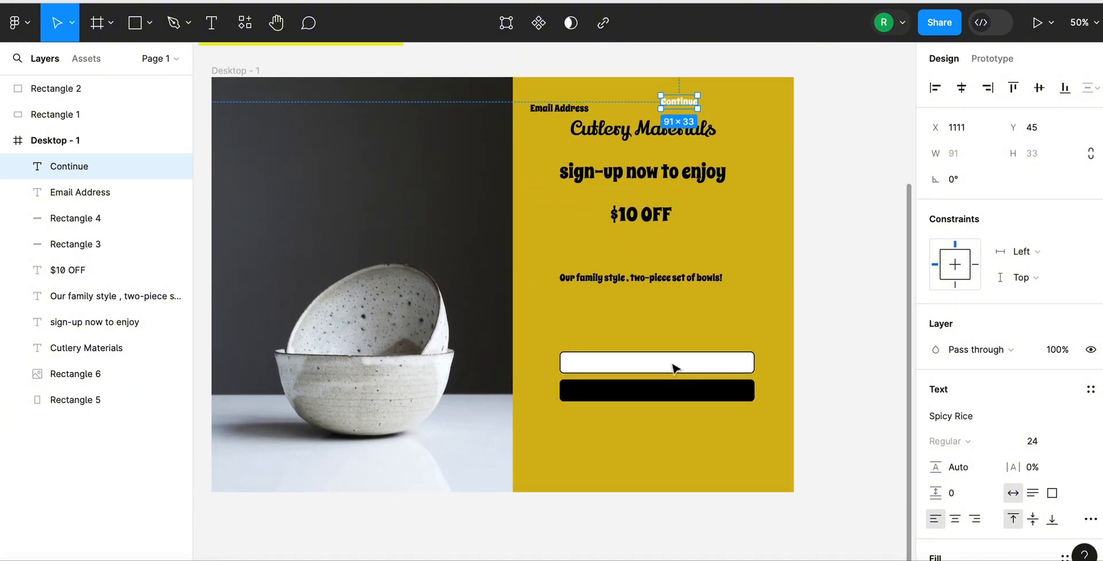
{"action": "scroll", "coordinate": [675, 367], "scroll_direction": "right", "scroll_amount": 1}
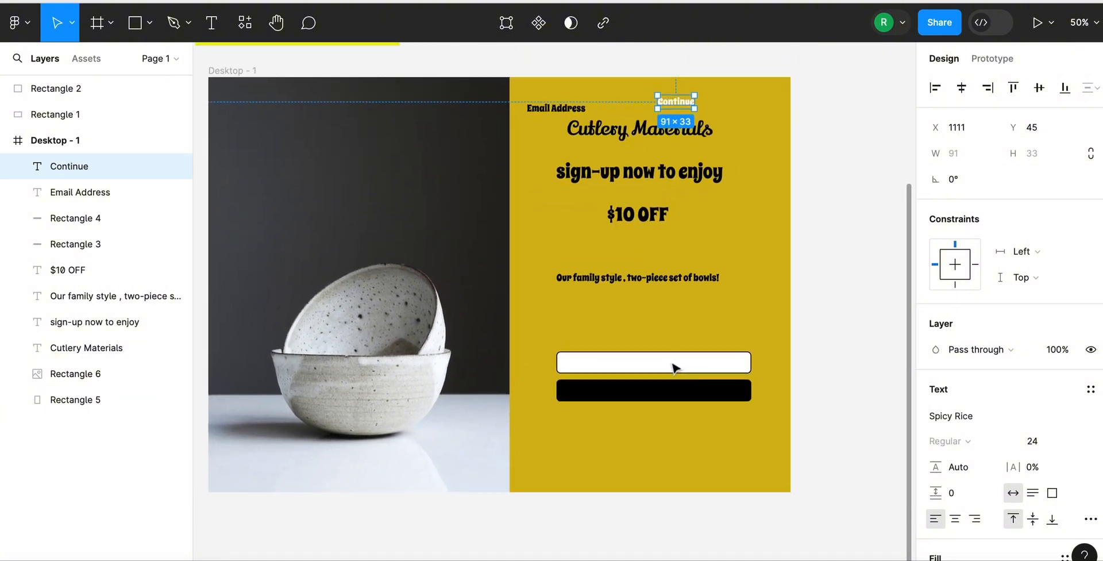
{"action": "left_click", "coordinate": [558, 107]}
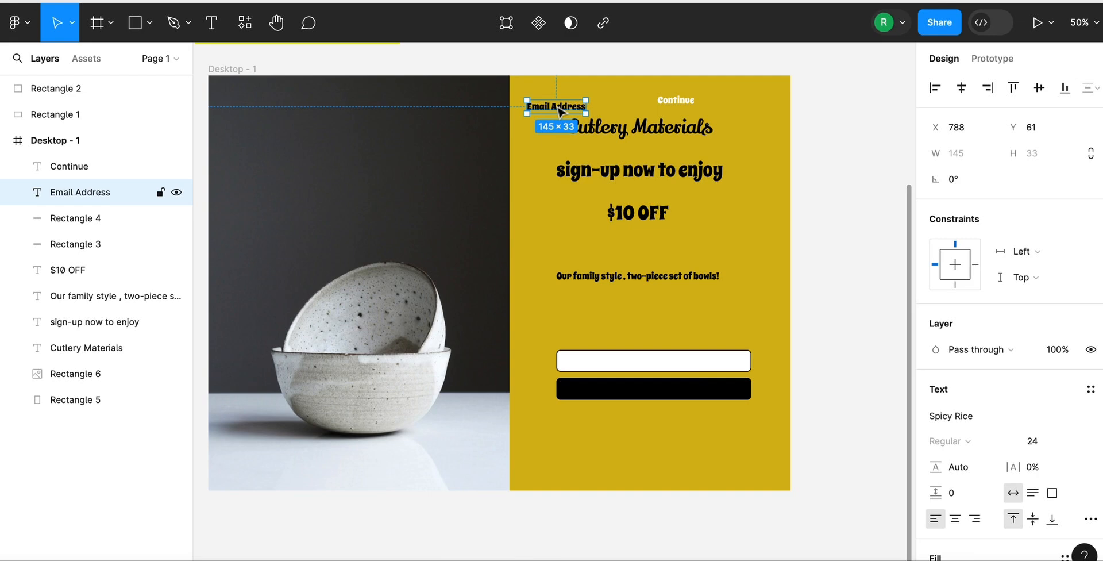
{"action": "key", "text": "Down"}
{"action": "key", "text": "Down"}
{"action": "key", "text": "Down"}
{"action": "key", "text": "Down"}
{"action": "key", "text": "Down"}
{"action": "key", "text": "Down"}
{"action": "key", "text": "Down"}
{"action": "key", "text": "Down"}
{"action": "key", "text": "Down"}
{"action": "key", "text": "Down"}
{"action": "key", "text": "Down"}
{"action": "key", "text": "Down"}
{"action": "key", "text": "Down"}
{"action": "key", "text": "Down"}
{"action": "key", "text": "Down"}
{"action": "key", "text": "Down"}
{"action": "key", "text": "Down"}
{"action": "key", "text": "Down"}
{"action": "key", "text": "Down"}
{"action": "key", "text": "Down"}
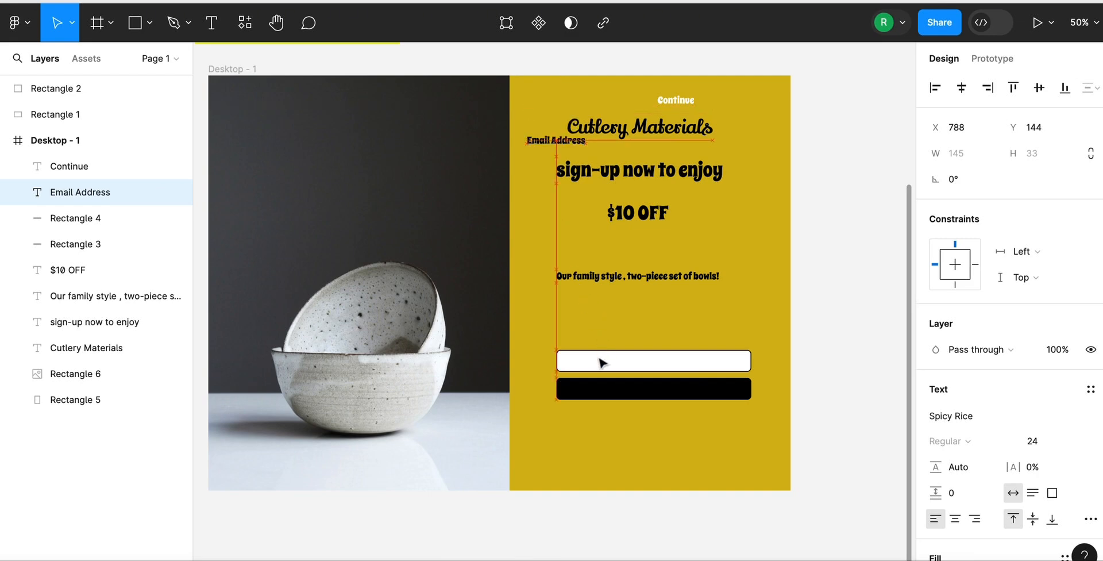
{"action": "left_click_drag", "start_coordinate": [599, 358], "coordinate": [593, 361]}
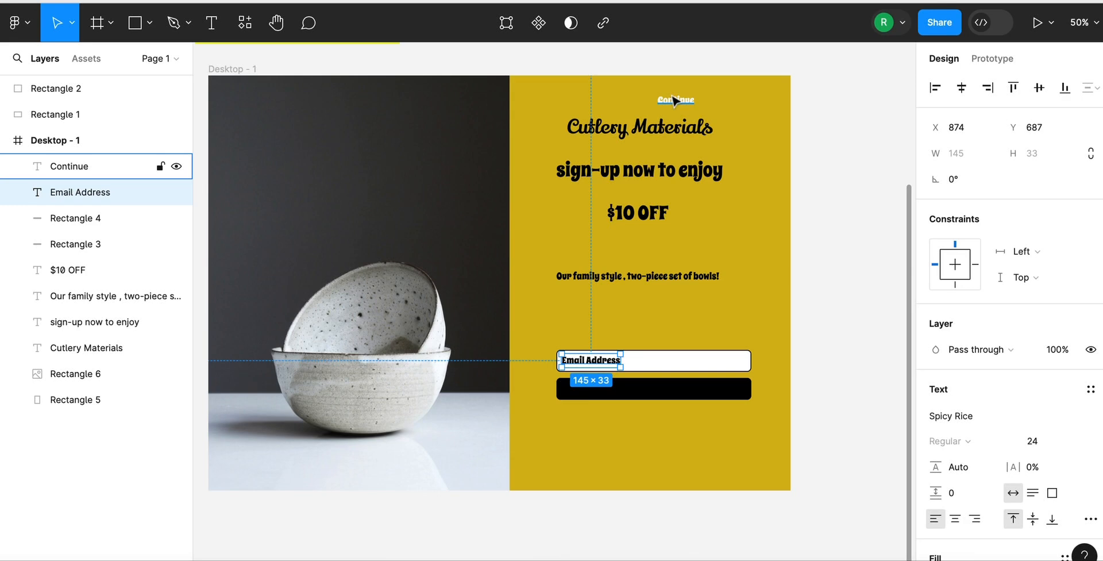
Center the Continue text on the black rectangle at X 1047, Y 756.
{"action": "left_click", "coordinate": [676, 101]}
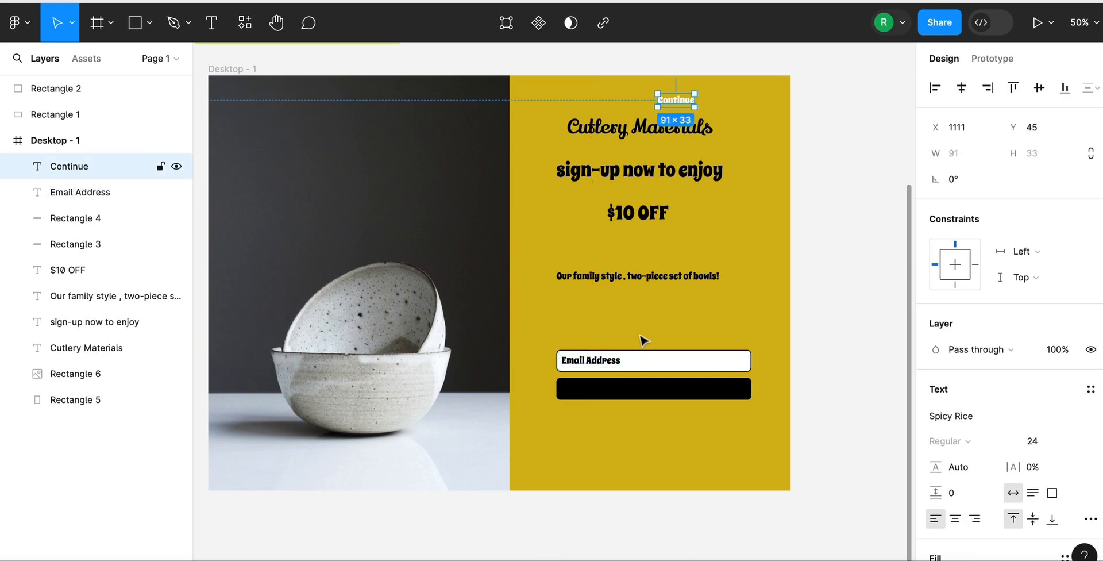
{"action": "left_click_drag", "start_coordinate": [634, 384], "coordinate": [650, 389]}
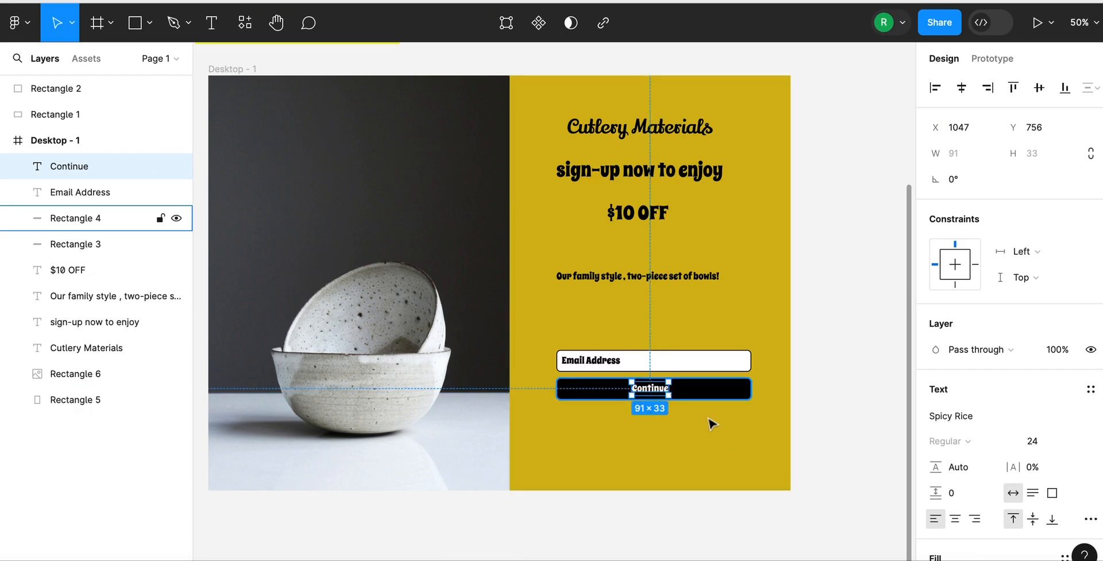
{"action": "left_click", "coordinate": [710, 440]}
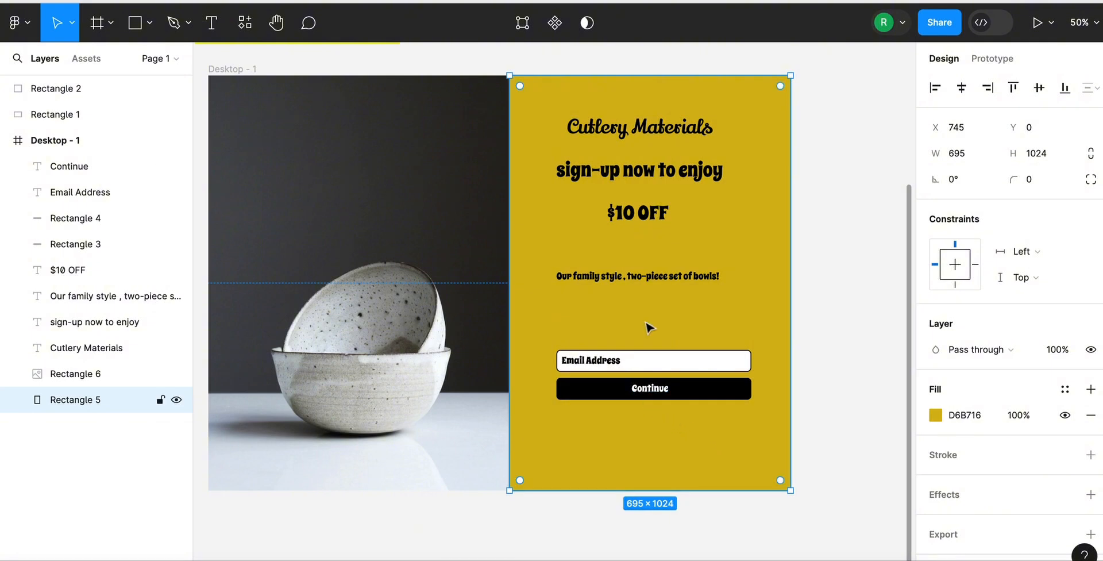
Change the font of the "Our family style , two-piece set of bowls!" text to Spectral.
{"action": "left_click", "coordinate": [626, 281]}
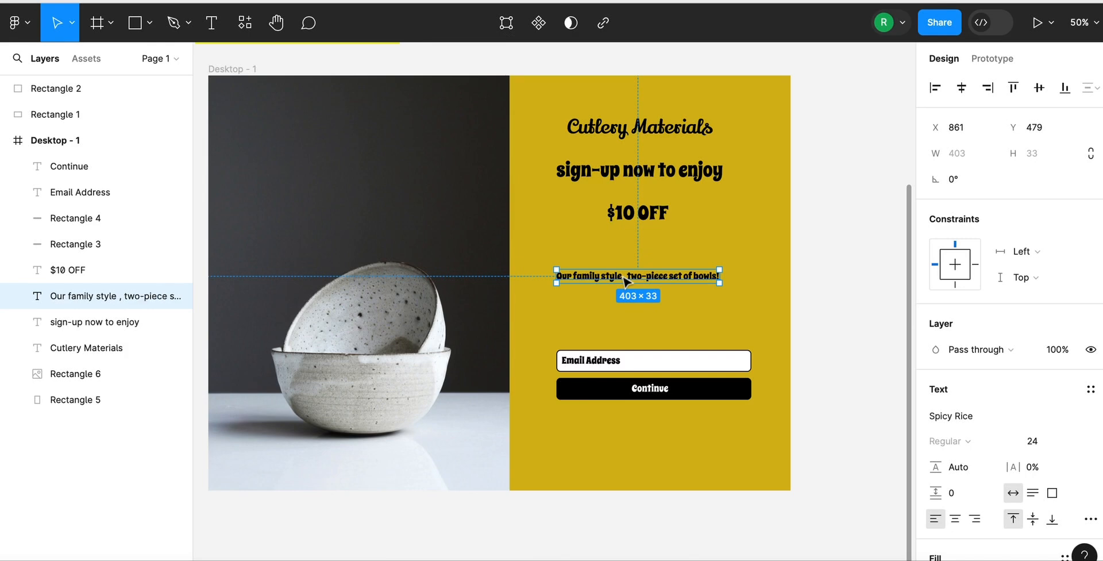
{"action": "double_click", "coordinate": [622, 276]}
{"action": "scroll", "coordinate": [988, 440], "scroll_direction": "down", "scroll_amount": 3}
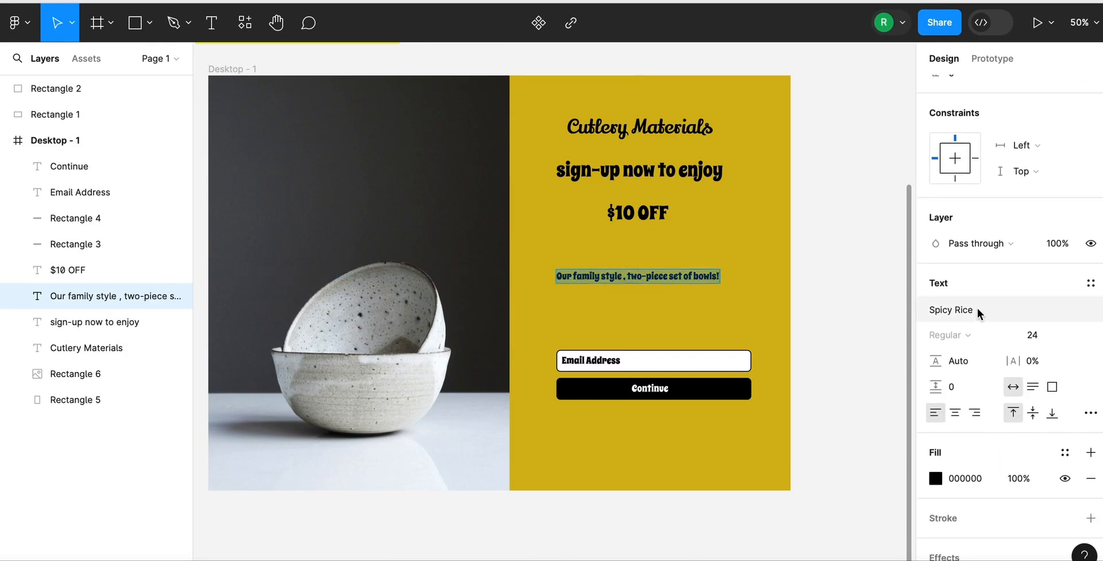
{"action": "left_click", "coordinate": [977, 309]}
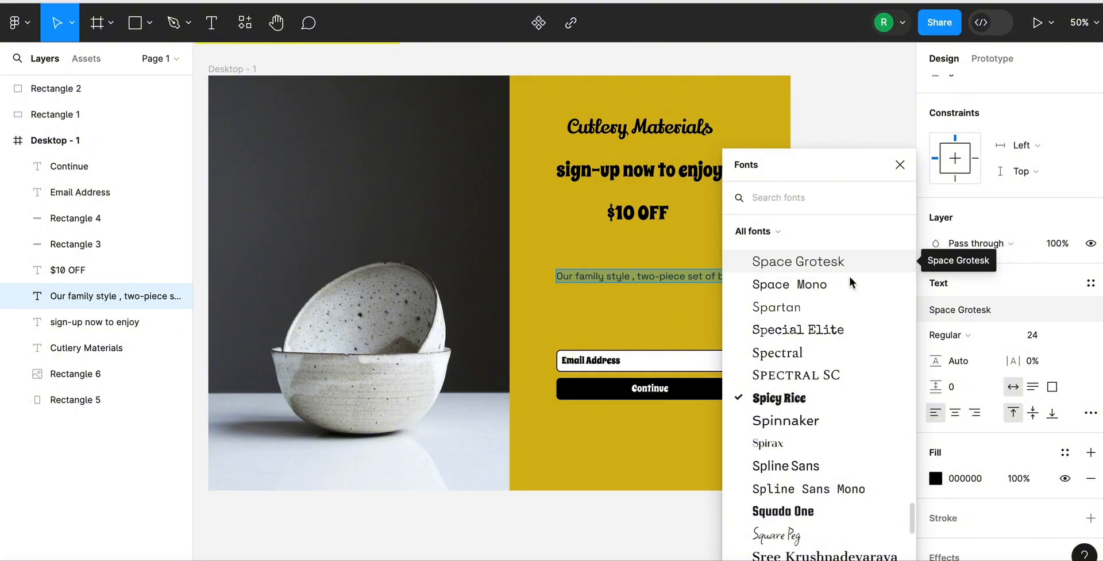
{"action": "left_click", "coordinate": [791, 355]}
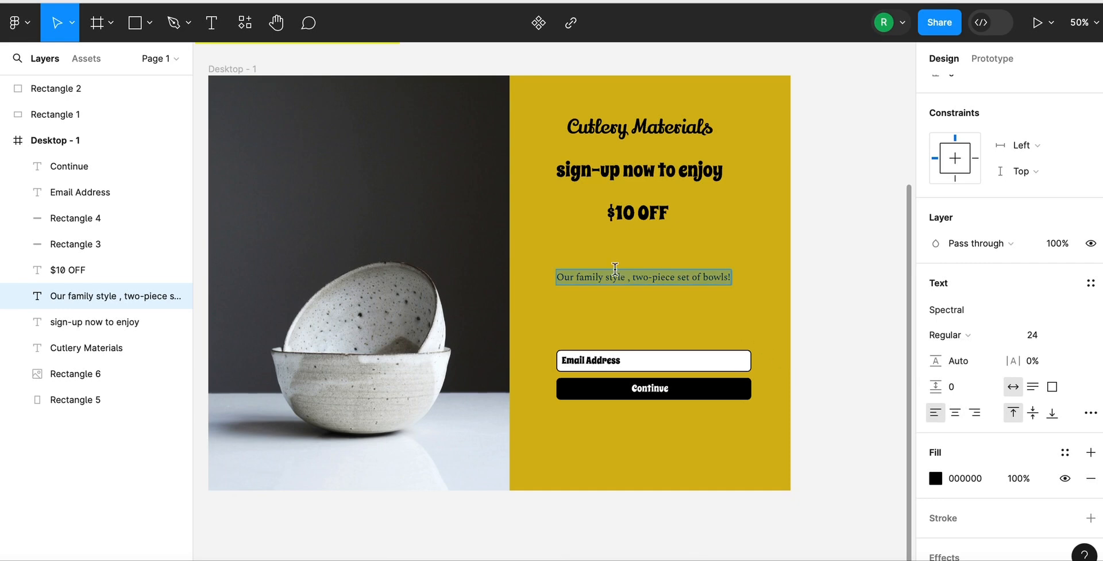
Set the font size of the whole "Our family style" text to 32.
{"action": "left_click", "coordinate": [645, 278]}
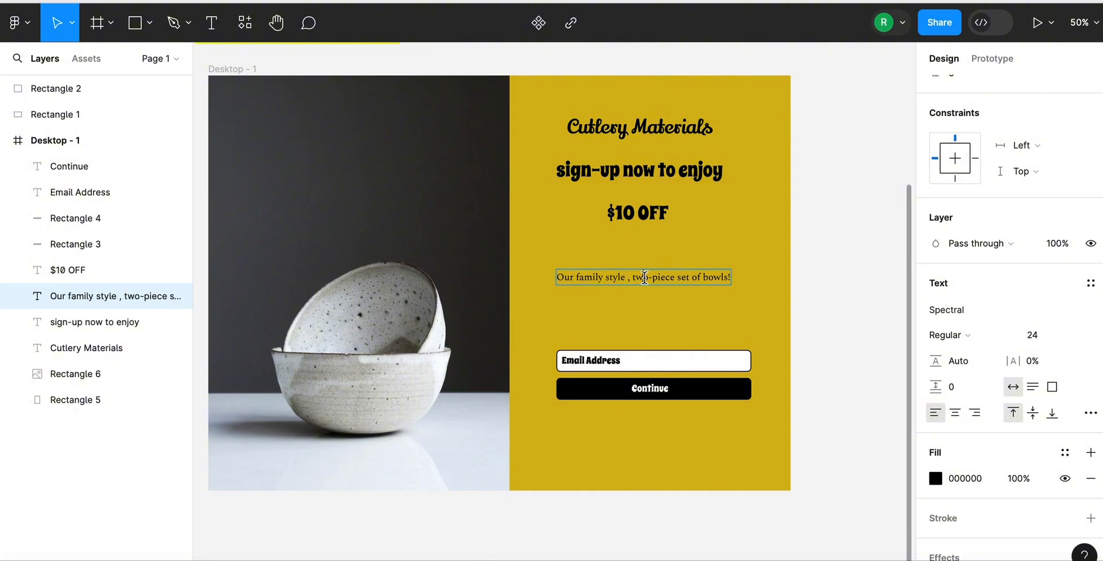
{"action": "triple_click", "coordinate": [645, 278]}
{"action": "left_click", "coordinate": [644, 278]}
{"action": "triple_click", "coordinate": [682, 275]}
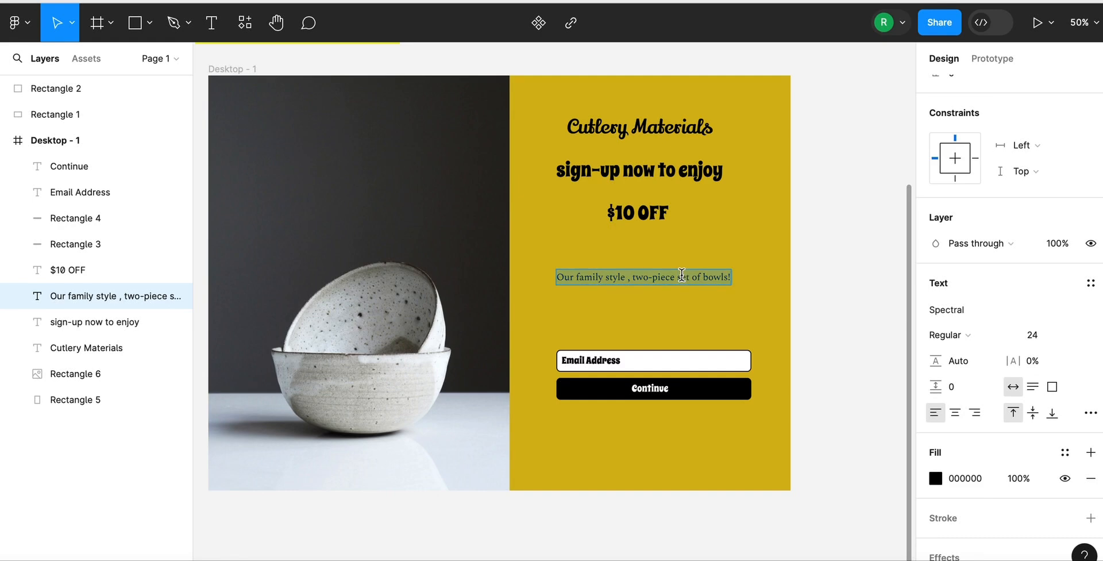
{"action": "double_click", "coordinate": [682, 276]}
{"action": "key", "text": "ctrl+a"}
{"action": "left_click", "coordinate": [1075, 336]}
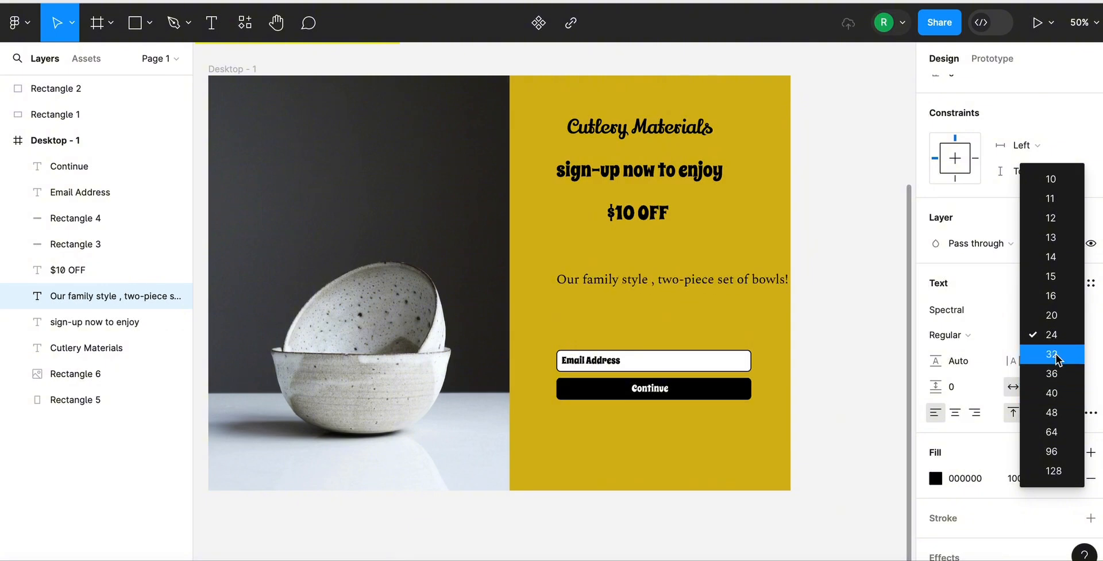
{"action": "key", "text": "Return"}
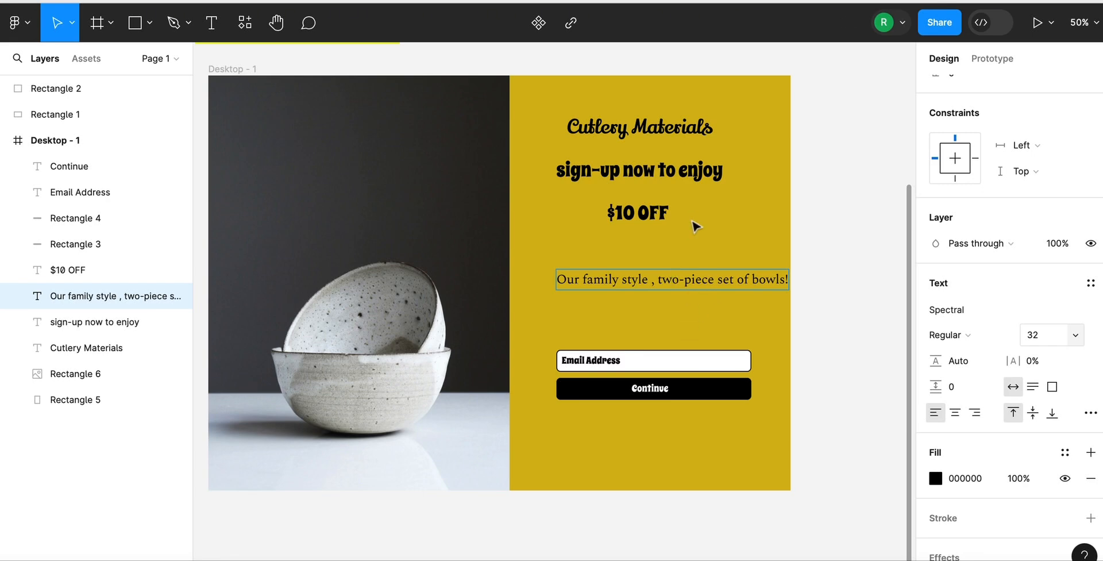
{"action": "key", "text": "Escape"}
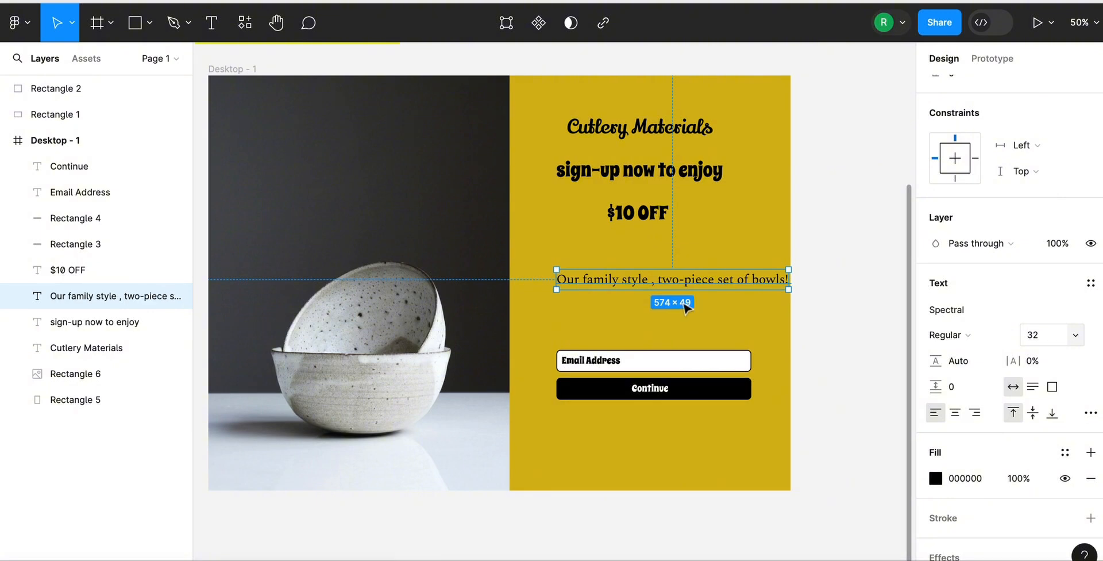
Move the "Our family style" text slightly down and left, and narrow its box to about 344 × 83 to wrap it onto two lines.
{"action": "mouse_move", "coordinate": [694, 283]}
{"action": "left_mouse_down"}
{"action": "mouse_move", "coordinate": [684, 304]}
{"action": "mouse_move", "coordinate": [702, 293]}
{"action": "left_mouse_up"}
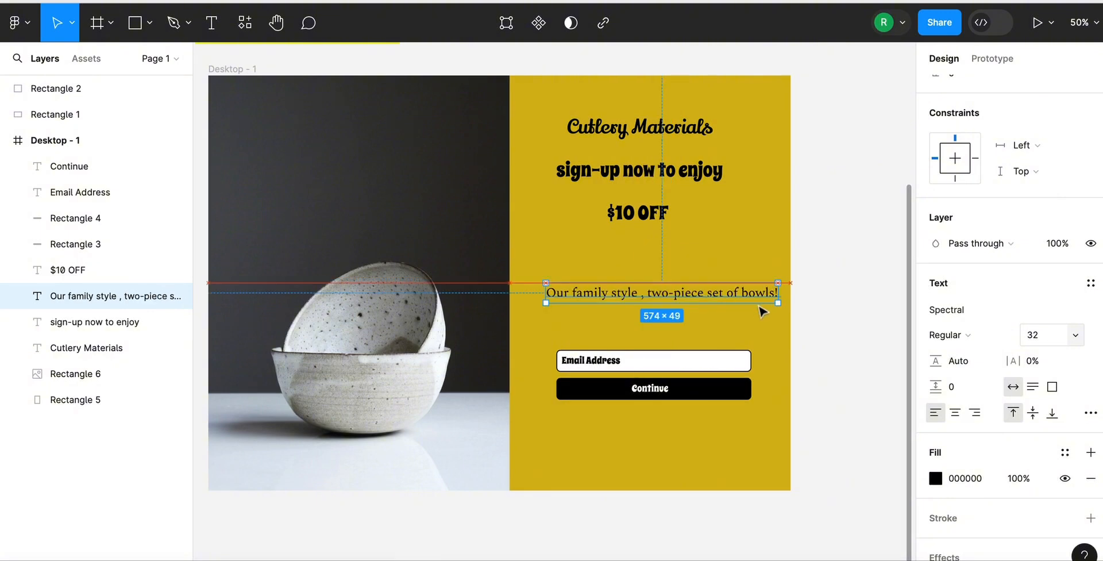
{"action": "key", "text": "shift+Up"}
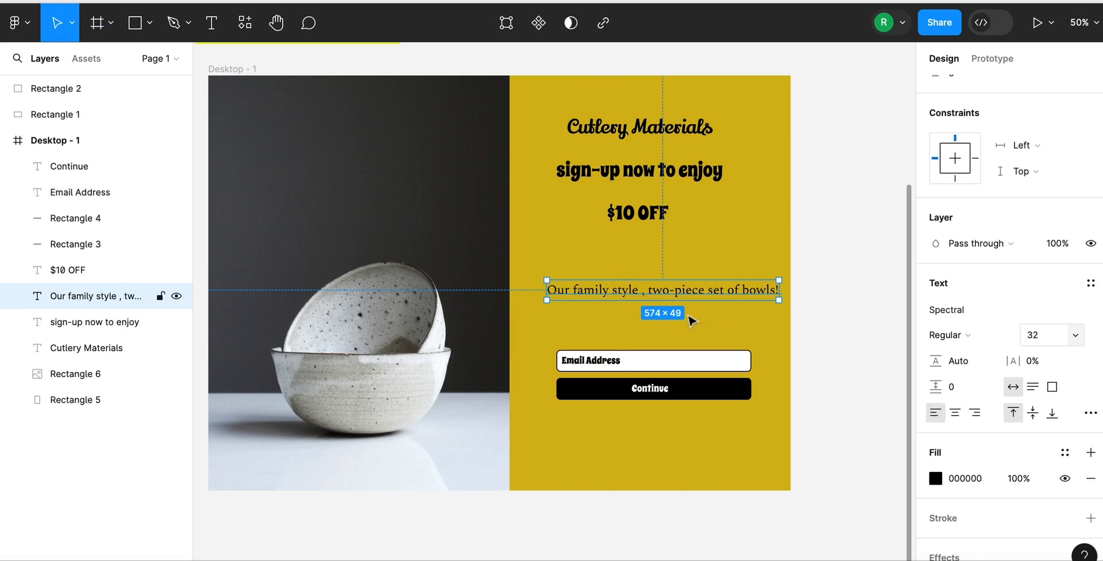
{"action": "left_click_drag", "start_coordinate": [685, 314], "coordinate": [687, 314]}
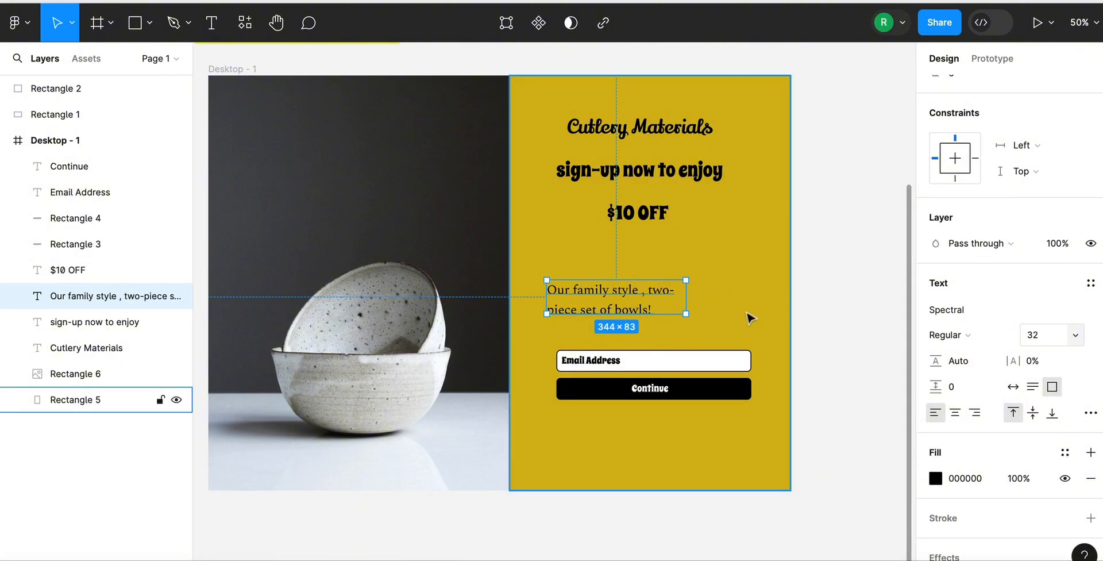
{"action": "left_click", "coordinate": [721, 305]}
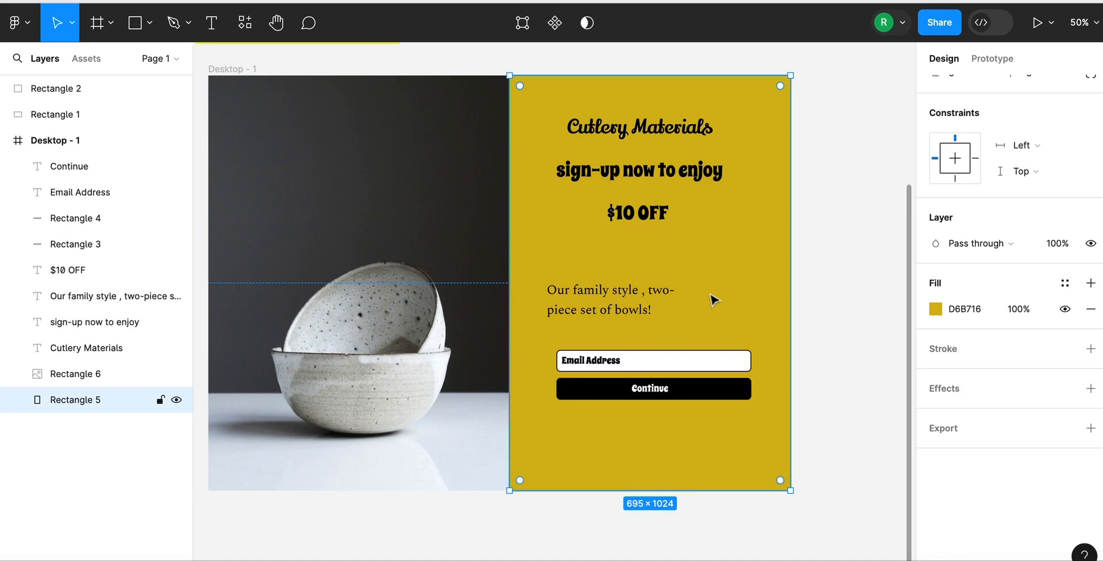
Move the "Our family style" text right to about X 947, Y 488, and enlarge its box to about 438 × 96.
{"action": "left_click", "coordinate": [614, 304]}
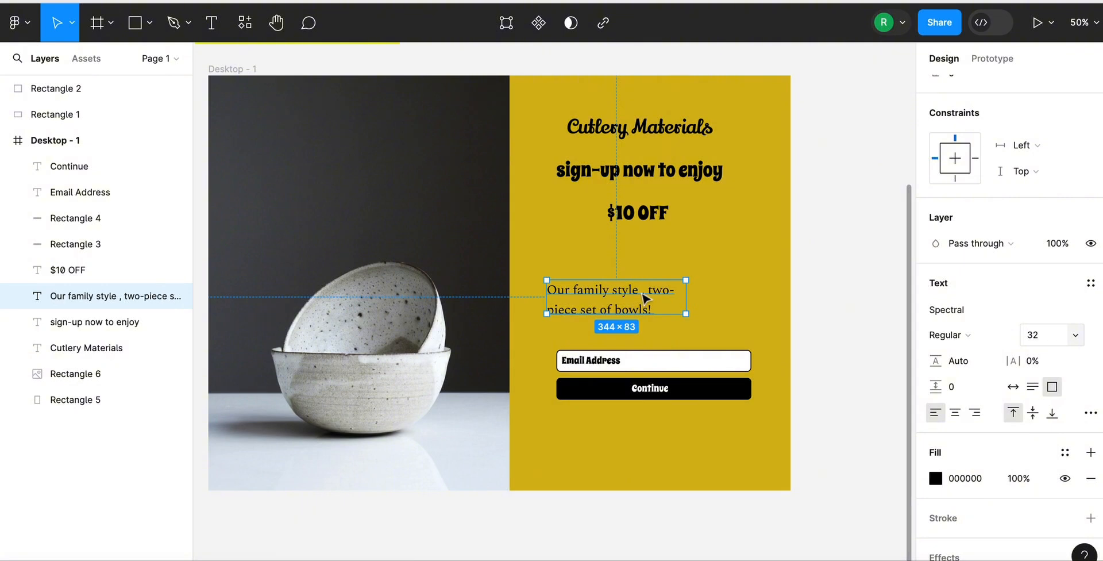
{"action": "left_click_drag", "start_coordinate": [649, 296], "coordinate": [654, 293]}
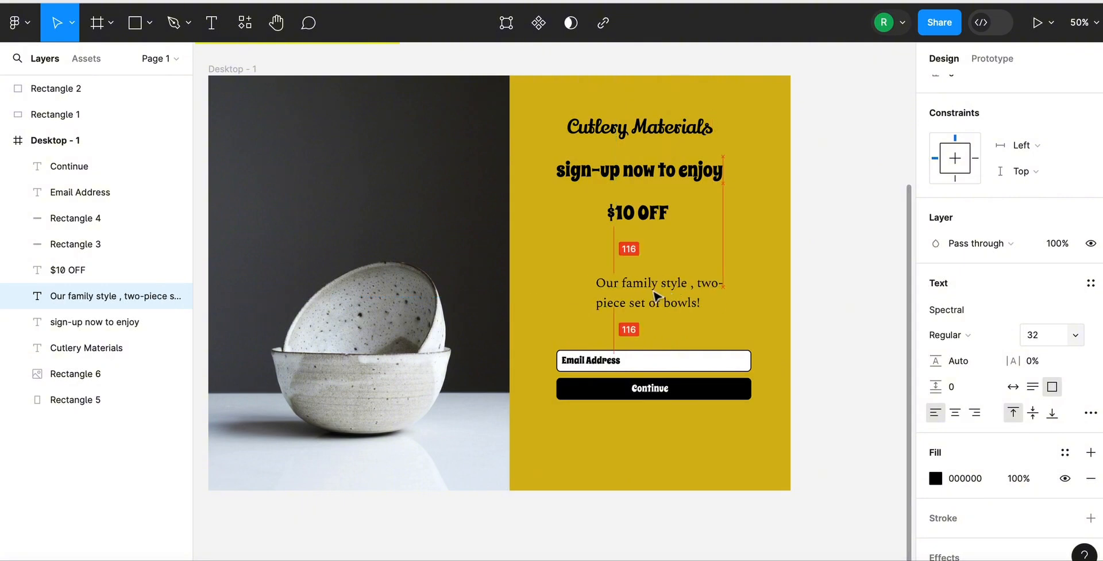
{"action": "key", "text": "shift+Left"}
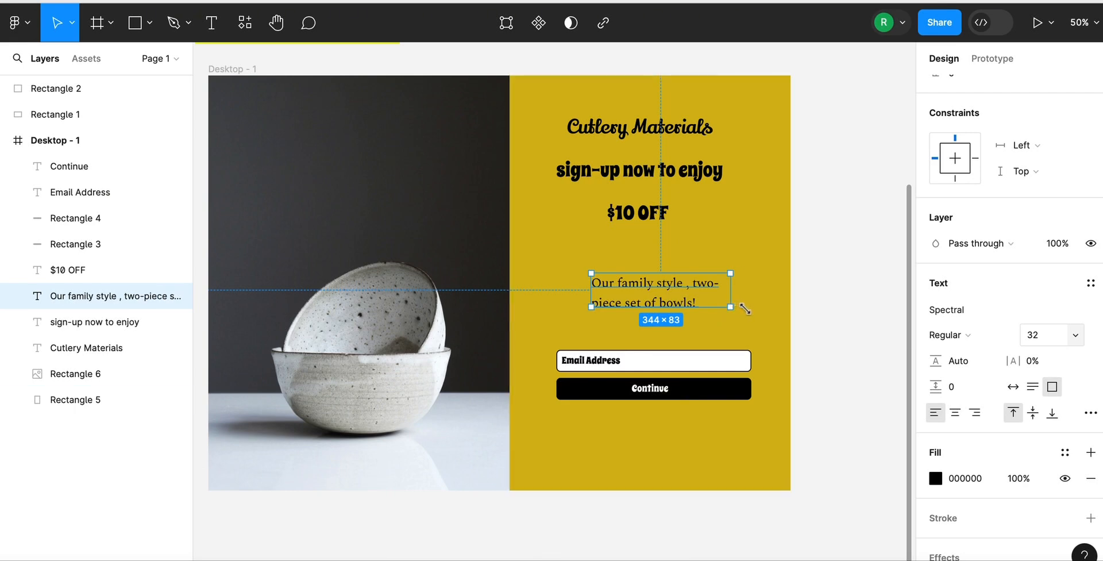
{"action": "left_click_drag", "start_coordinate": [731, 307], "coordinate": [769, 312]}
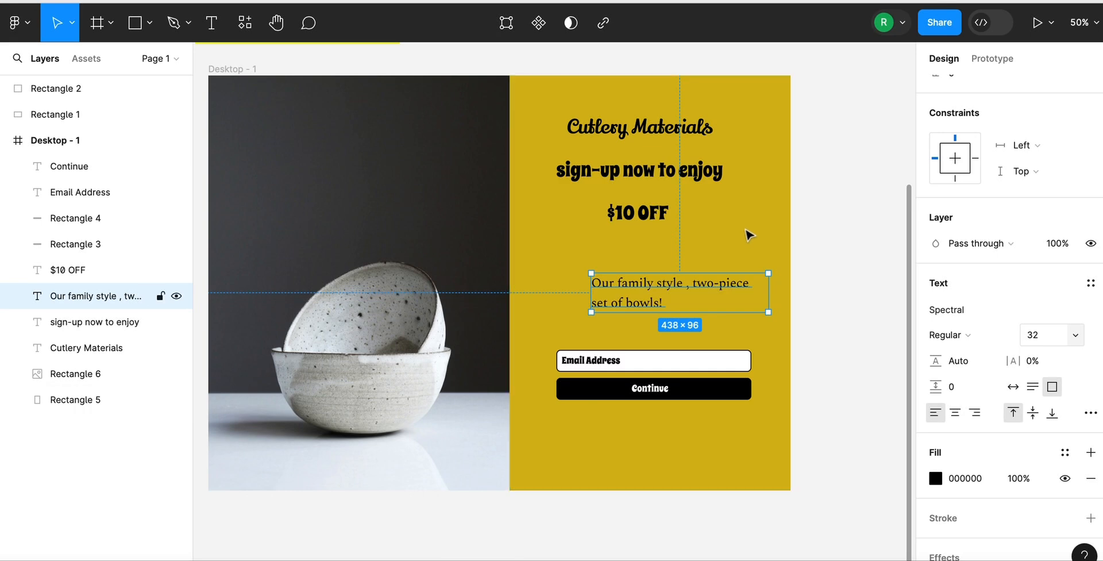
{"action": "left_click", "coordinate": [749, 235]}
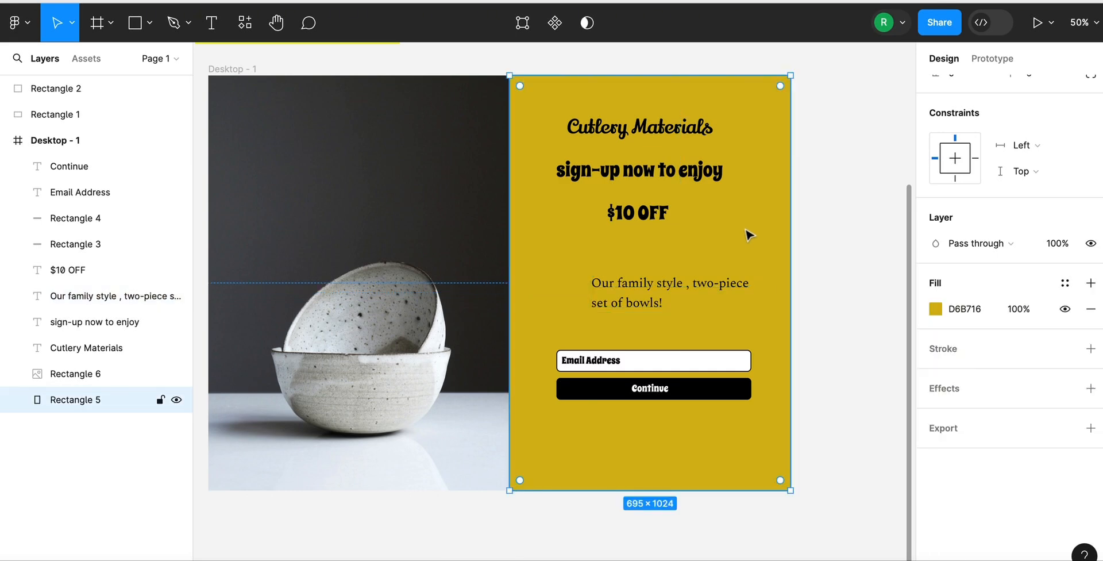
Center-align the two lines of the "Our family style" text within its box.
{"action": "left_click", "coordinate": [654, 288]}
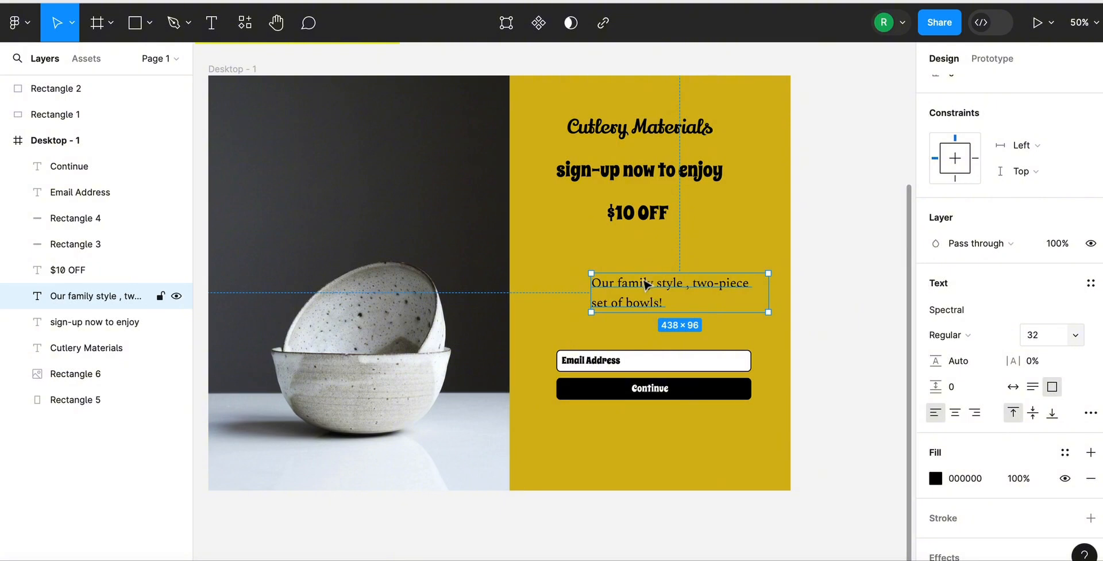
{"action": "double_click", "coordinate": [648, 294]}
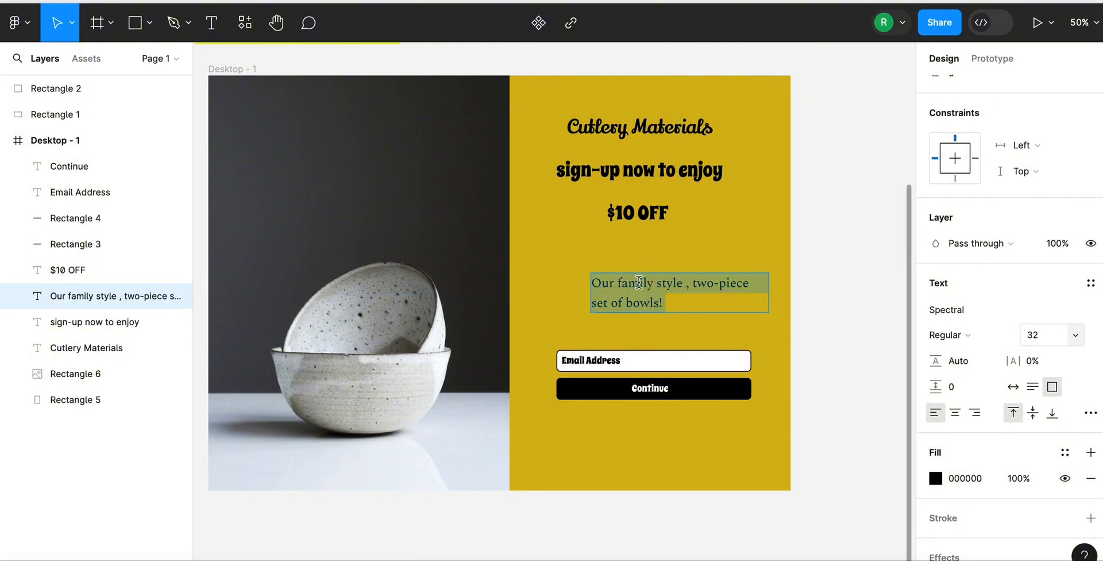
{"action": "left_click", "coordinate": [958, 414]}
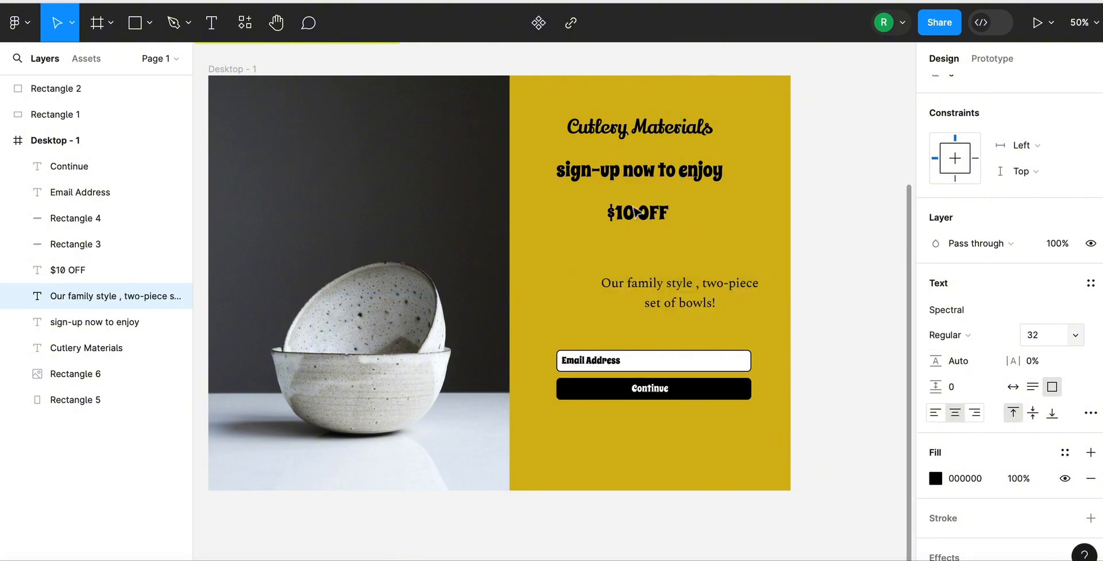
{"action": "key", "text": "Escape"}
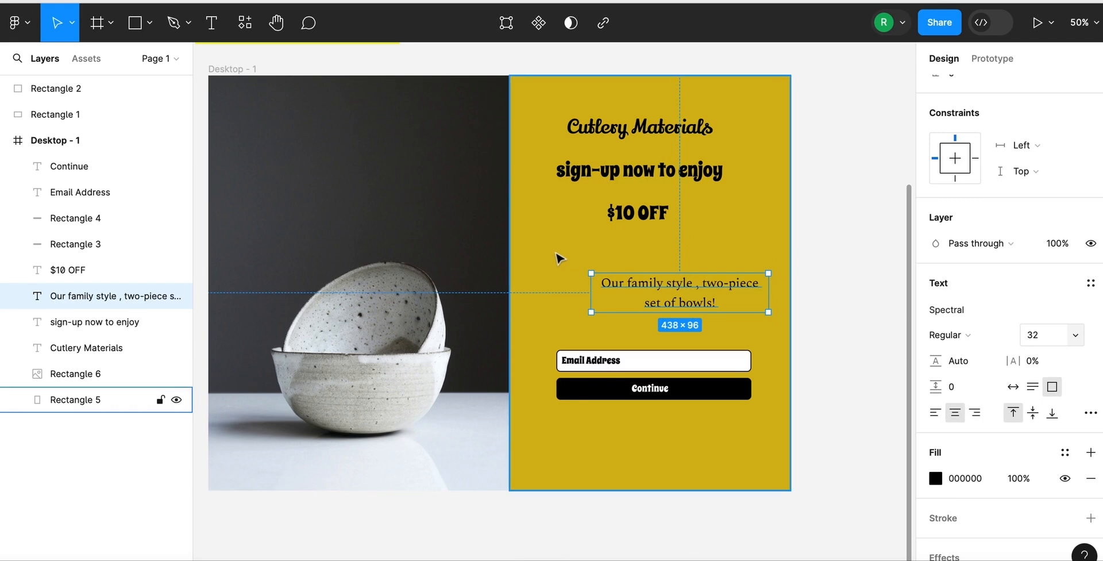
Move the "Our family style" text to about X 888, Y 516, just above the email field.
{"action": "left_click", "coordinate": [693, 299]}
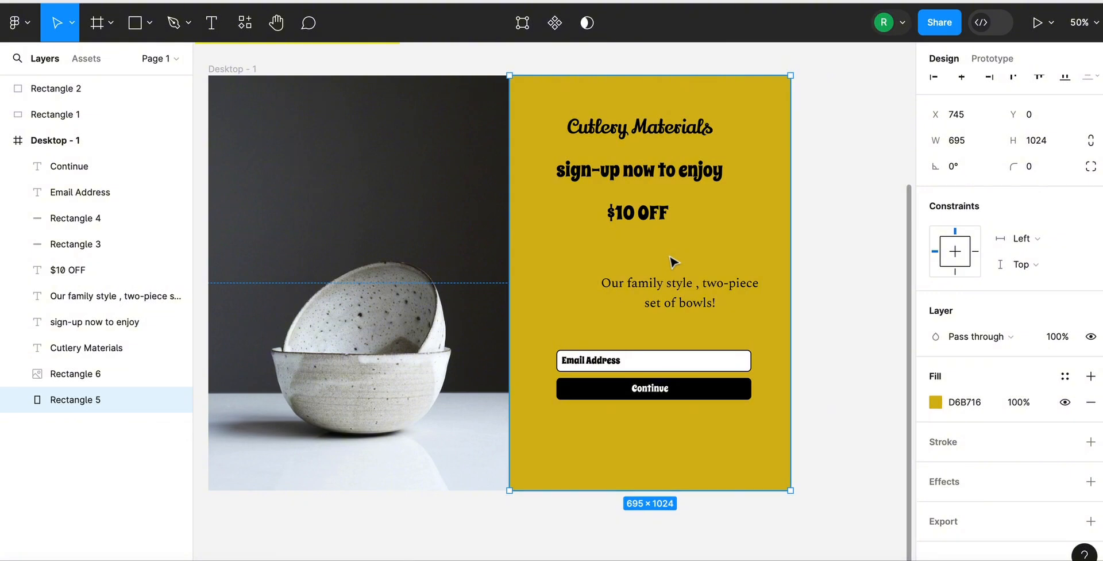
{"action": "left_click", "coordinate": [665, 293]}
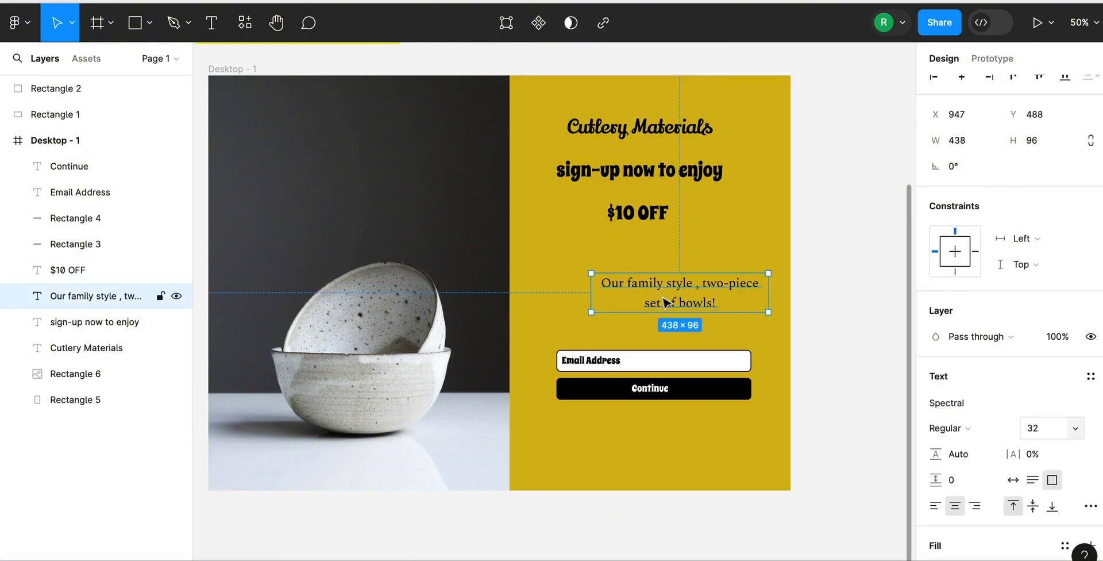
{"action": "left_click_drag", "start_coordinate": [655, 319], "coordinate": [670, 304]}
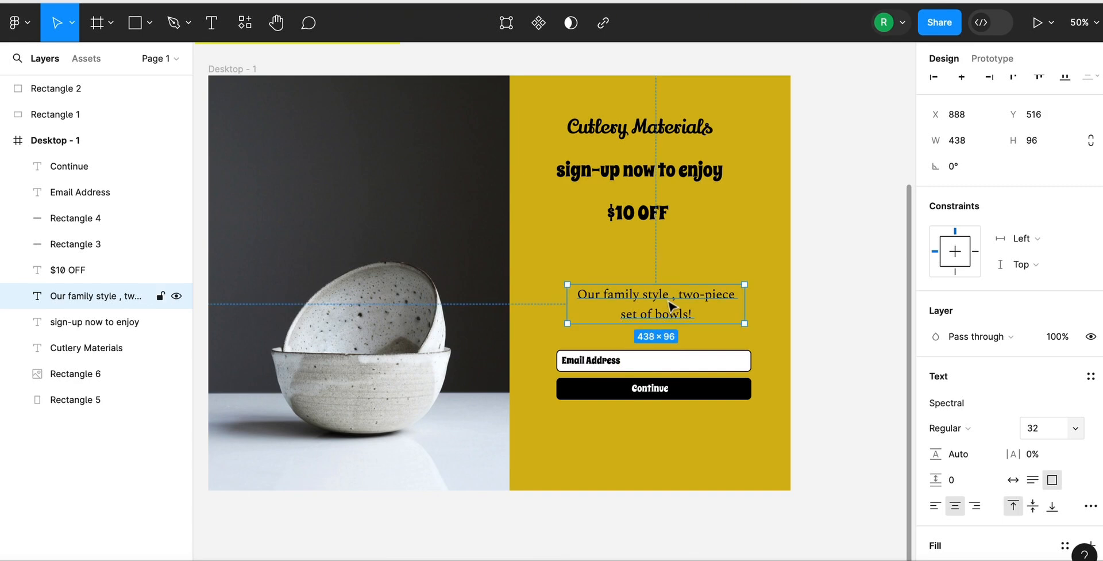
Set the font weight of the "Our family style" text to Medium.
{"action": "double_click", "coordinate": [668, 301]}
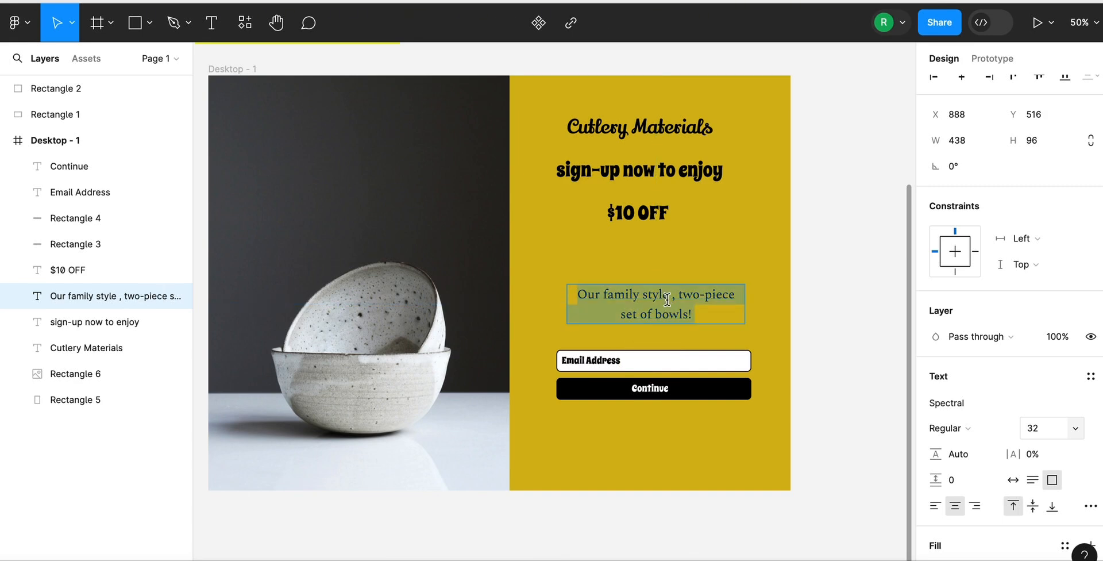
{"action": "left_click", "coordinate": [1005, 434]}
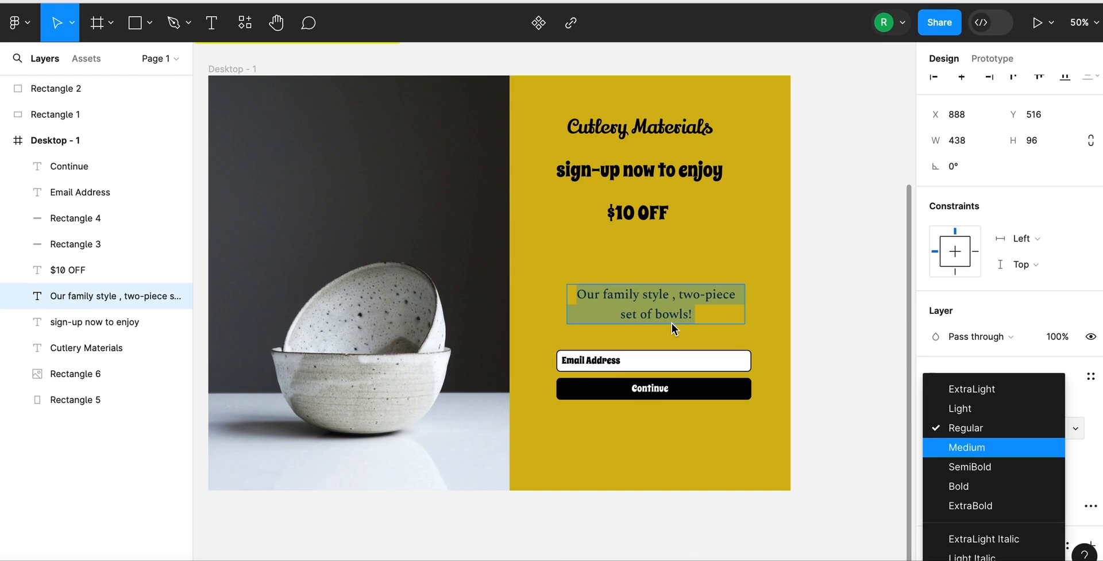
{"action": "key", "text": "Return"}
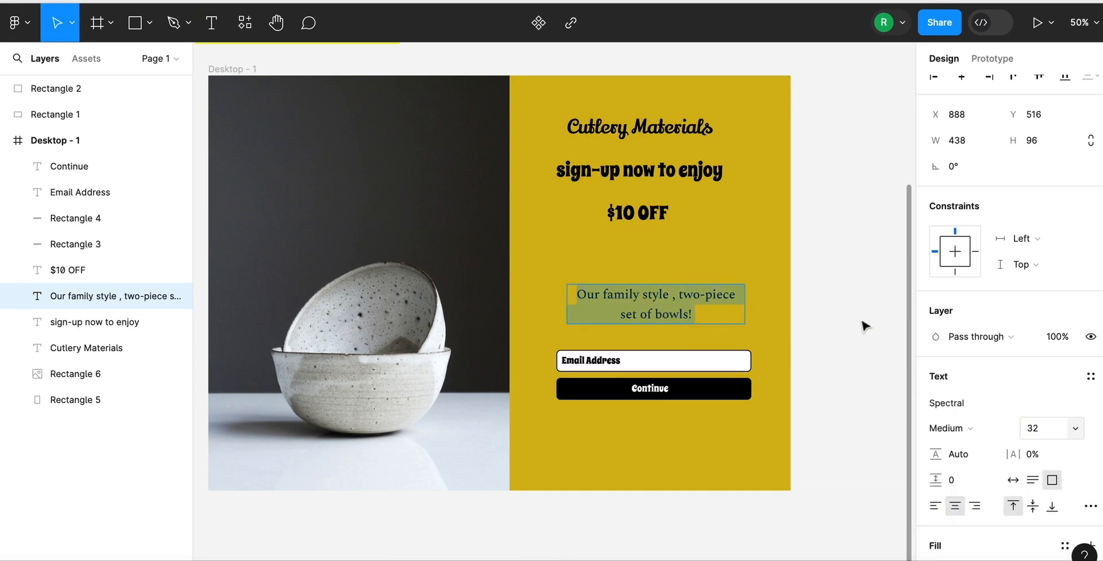
{"action": "key", "text": "Escape"}
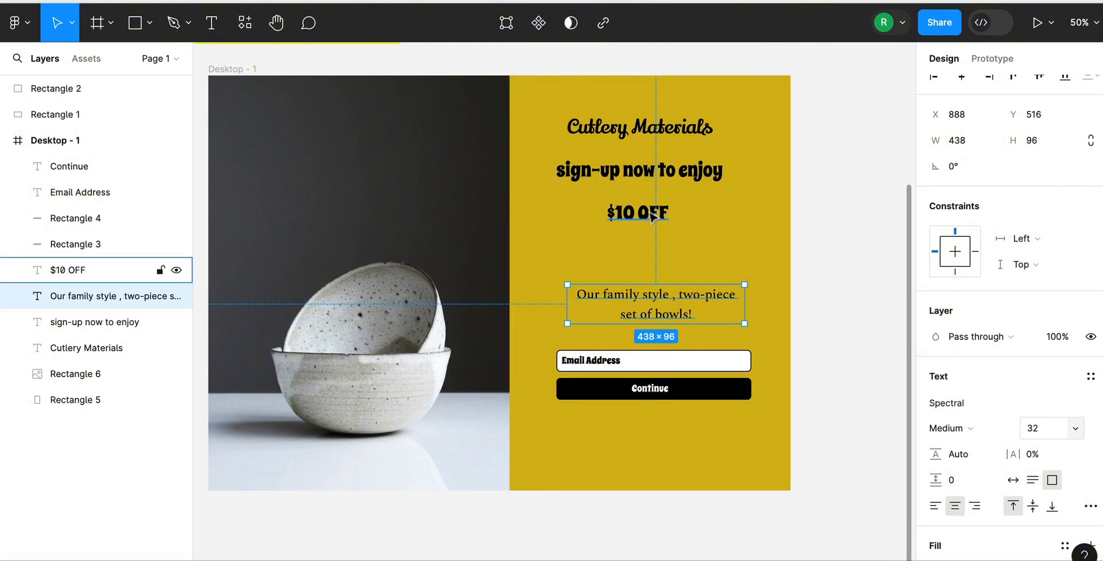
Move the $10 OFF text down to about X 1017, Y 385, and set its font size to 64.
{"action": "left_click", "coordinate": [652, 217]}
{"action": "left_click_drag", "start_coordinate": [652, 217], "coordinate": [664, 251]}
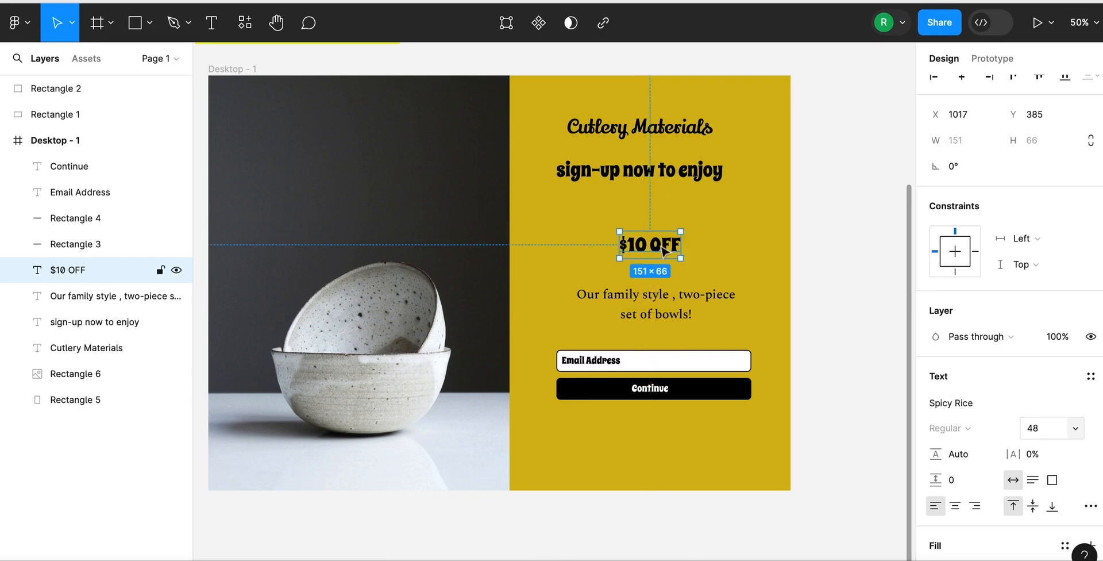
{"action": "key", "text": "Return"}
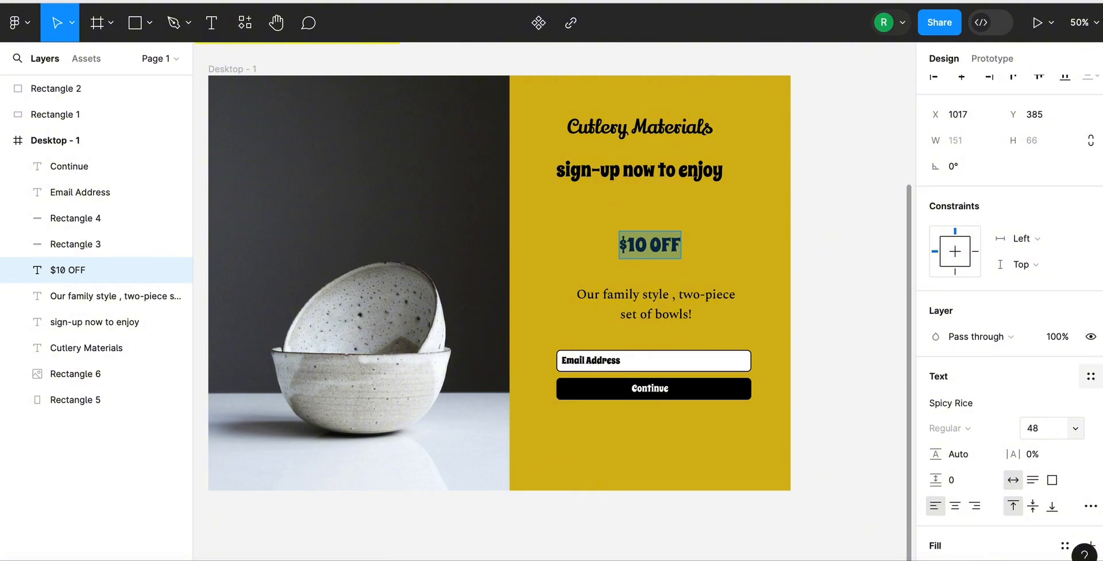
{"action": "left_click", "coordinate": [1075, 432]}
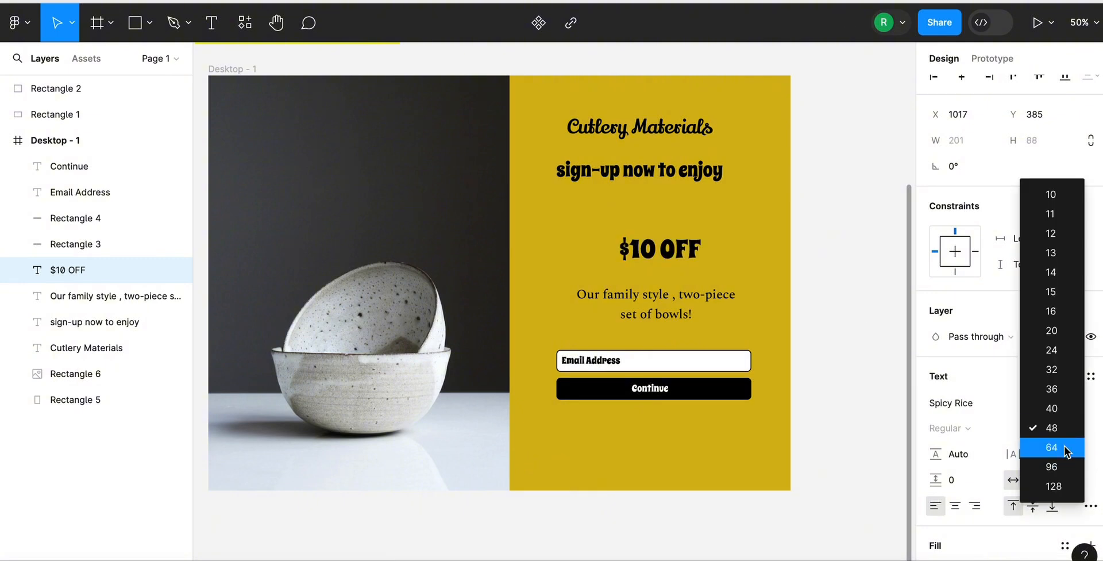
{"action": "left_click", "coordinate": [1065, 447]}
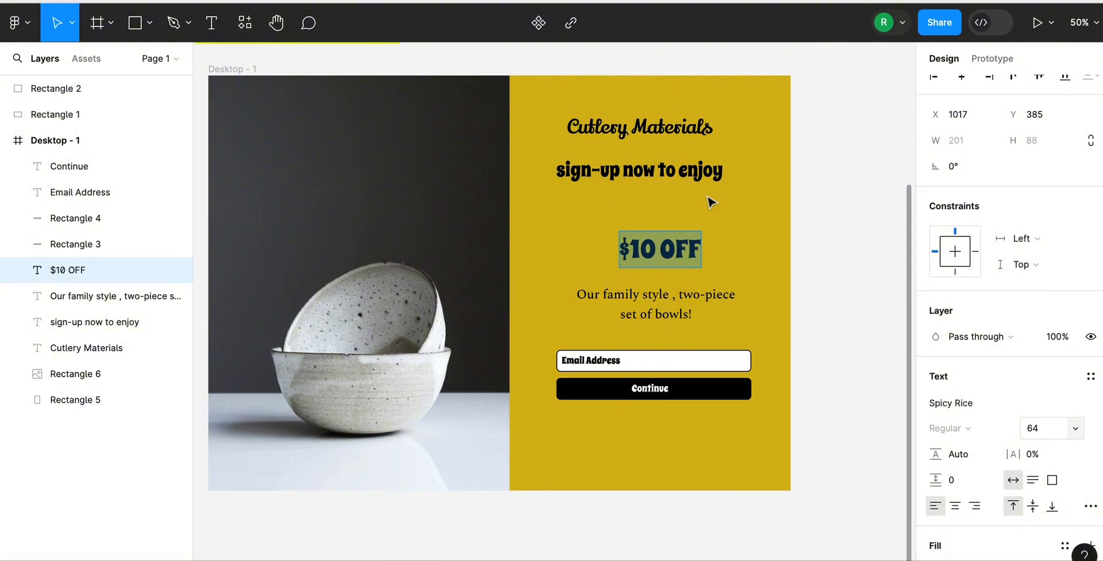
{"action": "key", "text": "Escape"}
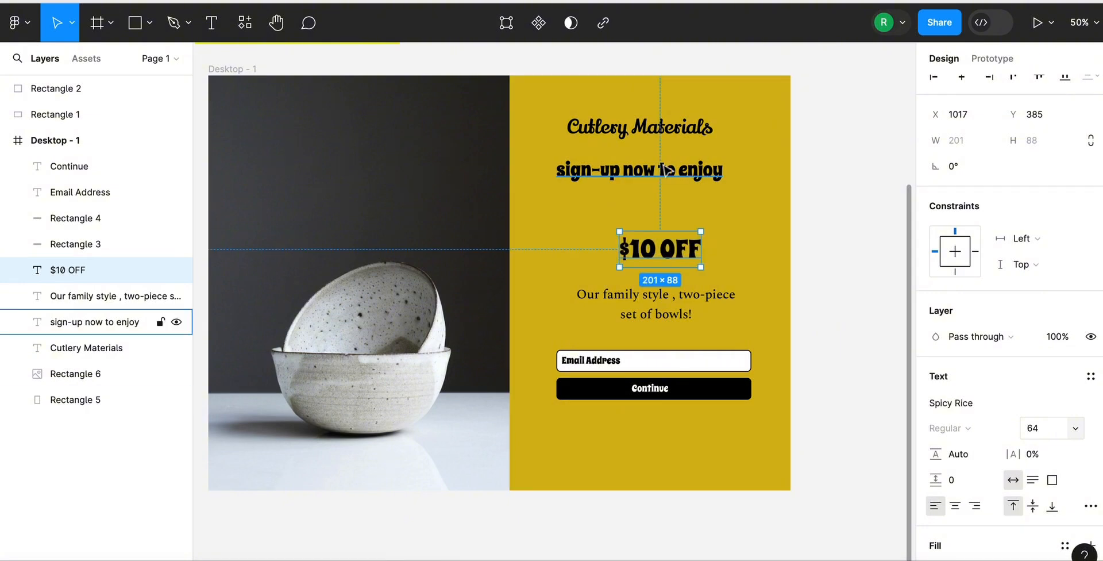
Change the font of the whole Cutlery Materials title to Spicy Rice, matching the "sign-up now to enjoy" text.
{"action": "left_click", "coordinate": [666, 169]}
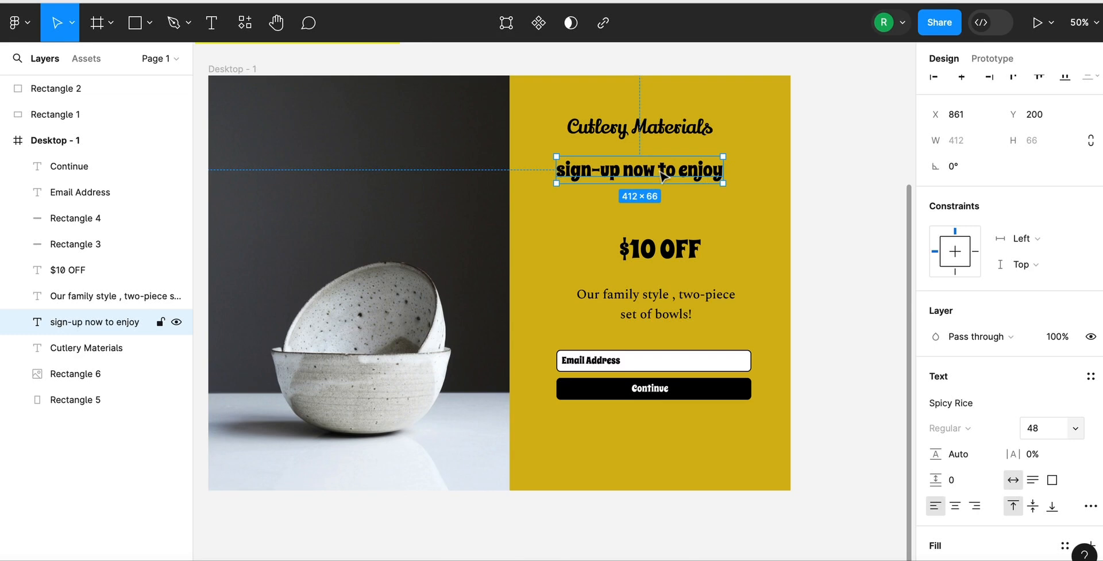
{"action": "double_click", "coordinate": [663, 174]}
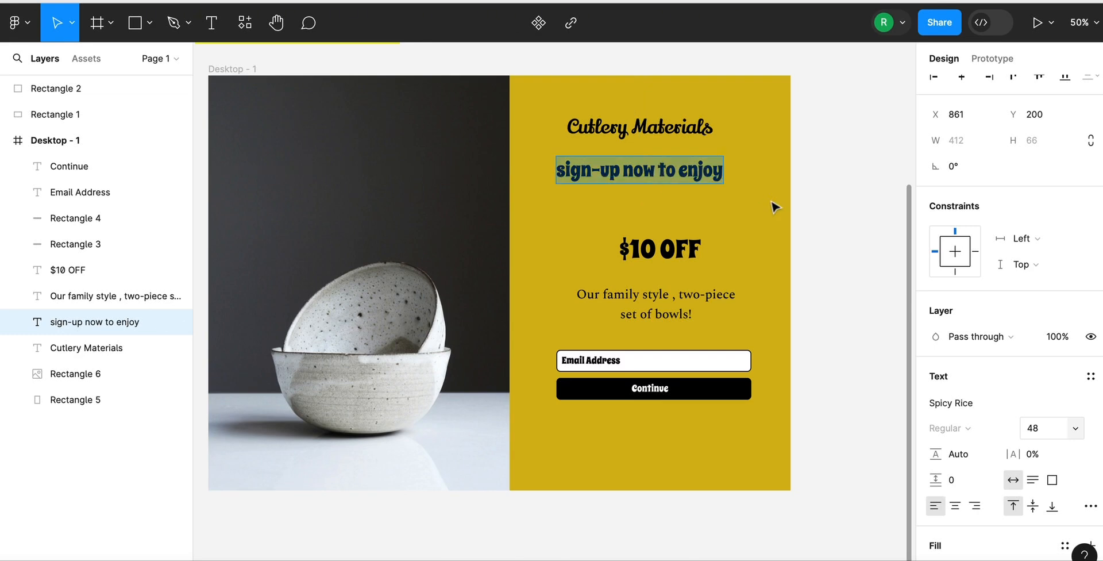
{"action": "left_click", "coordinate": [652, 119]}
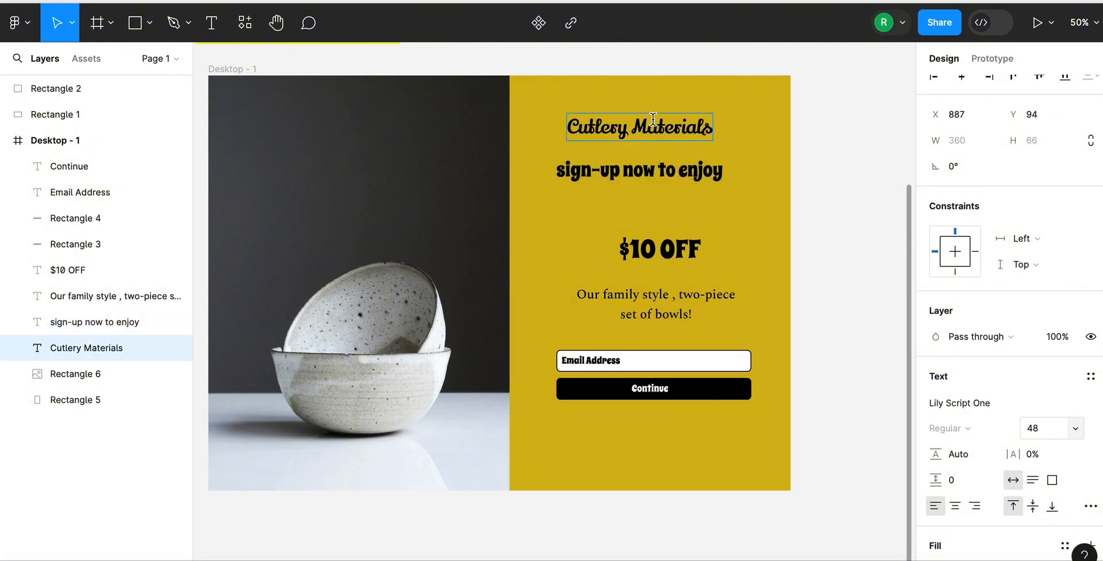
{"action": "triple_click", "coordinate": [653, 119]}
{"action": "left_click", "coordinate": [653, 119]}
{"action": "left_click", "coordinate": [1025, 394]}
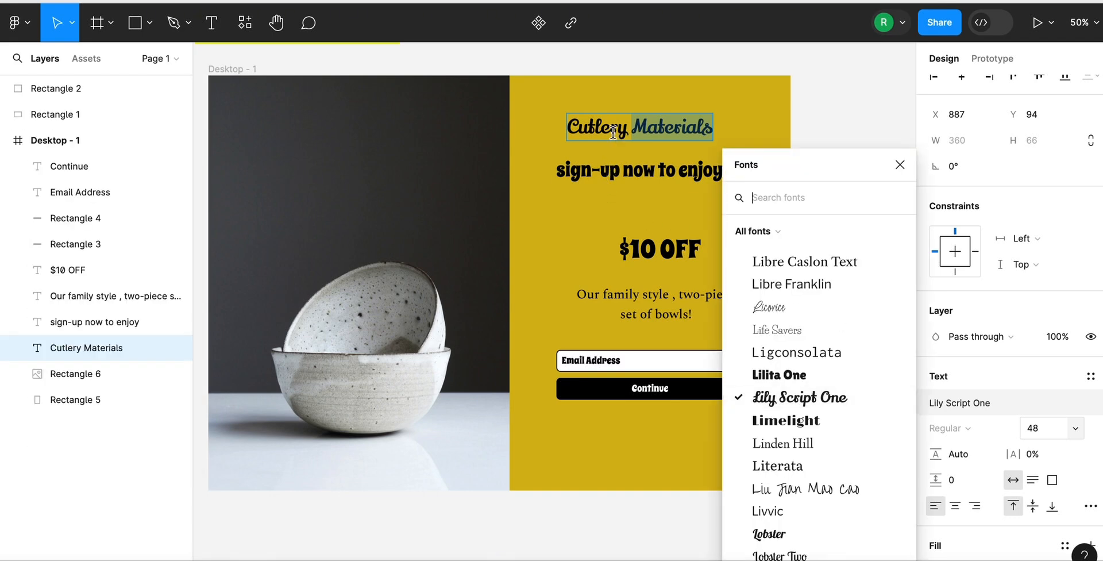
{"action": "left_click", "coordinate": [613, 132]}
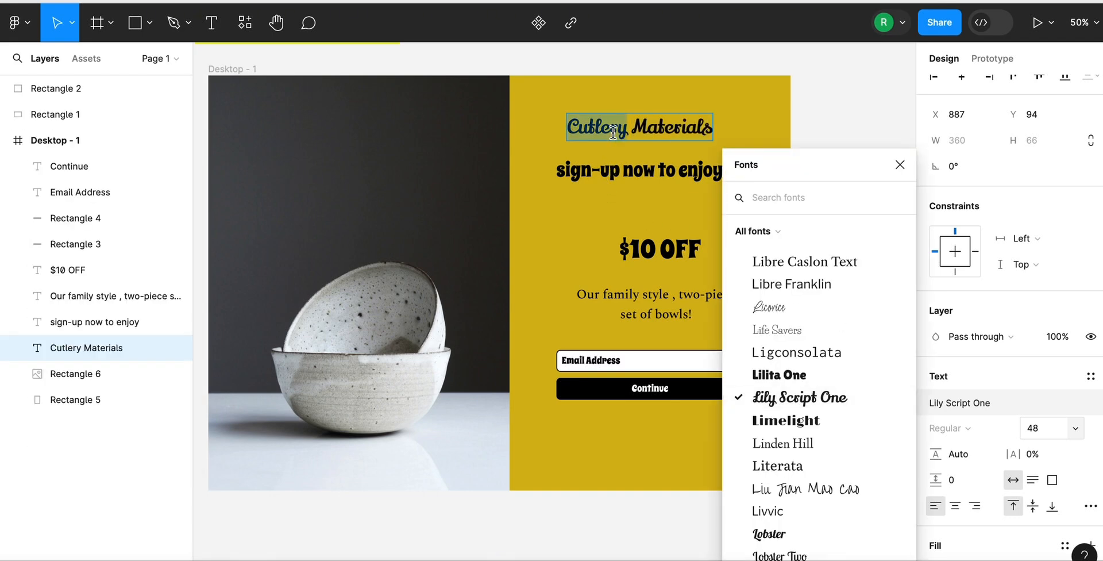
{"action": "triple_click", "coordinate": [633, 131]}
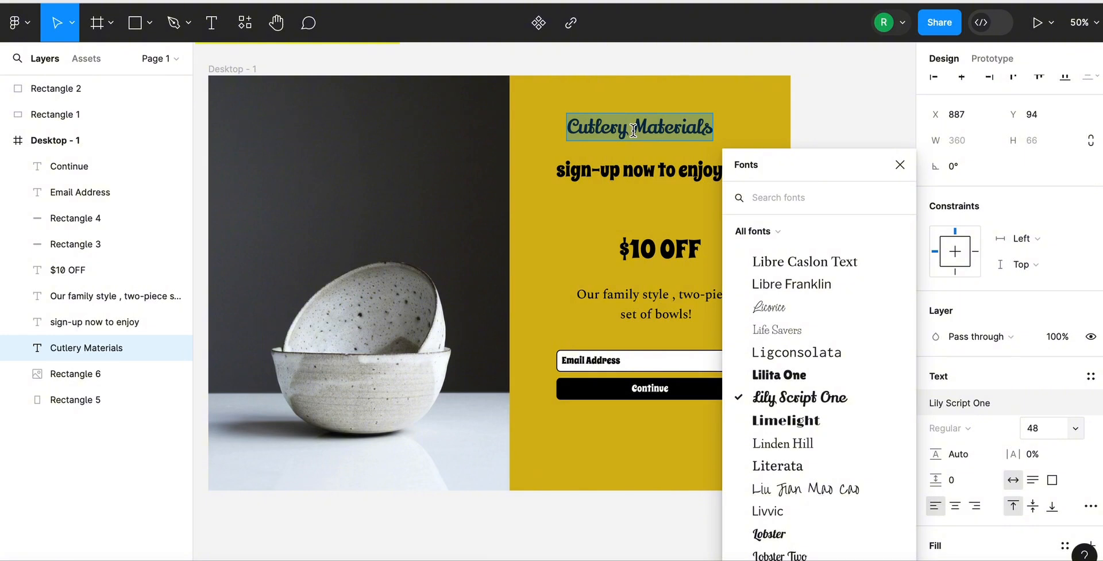
{"action": "scroll", "coordinate": [802, 343], "scroll_direction": "down", "scroll_amount": 10}
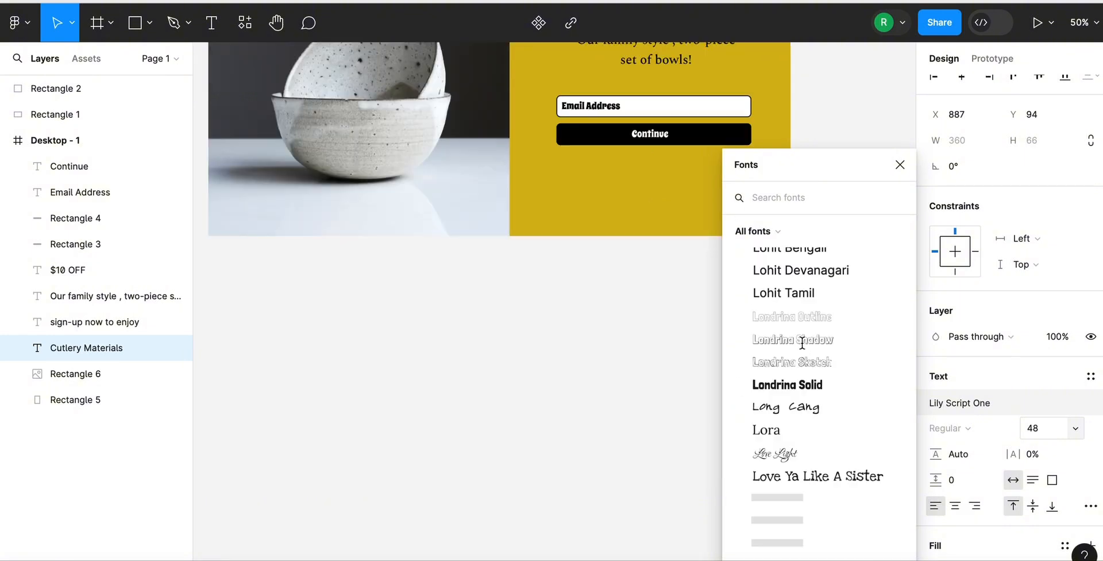
{"action": "scroll", "coordinate": [802, 343], "scroll_direction": "down", "scroll_amount": 2}
{"action": "left_click", "coordinate": [695, 123]}
{"action": "scroll", "coordinate": [694, 122], "scroll_direction": "up", "scroll_amount": 5}
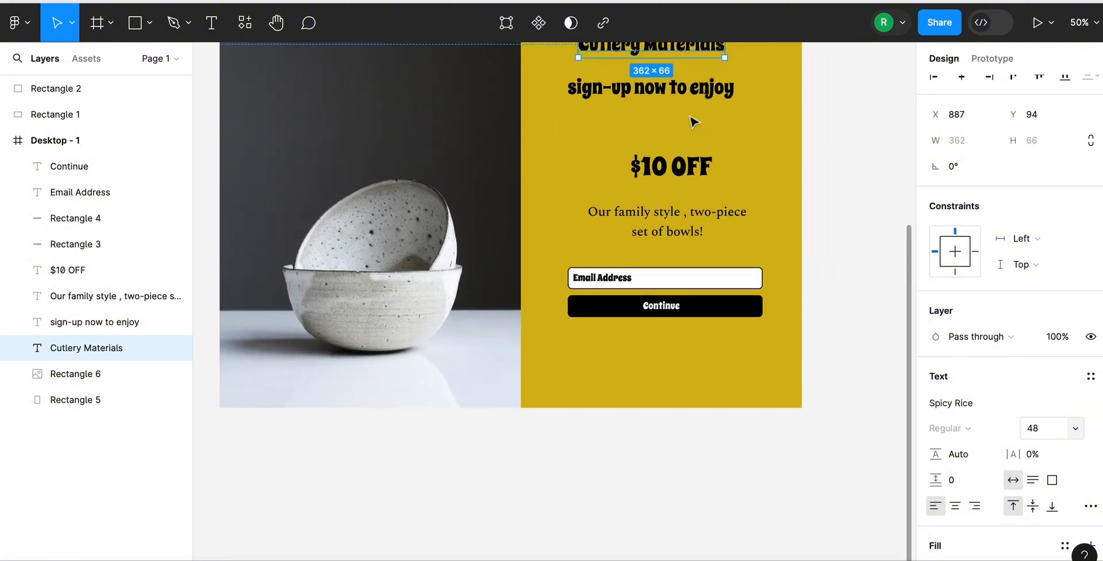
{"action": "scroll", "coordinate": [695, 123], "scroll_direction": "up", "scroll_amount": 3}
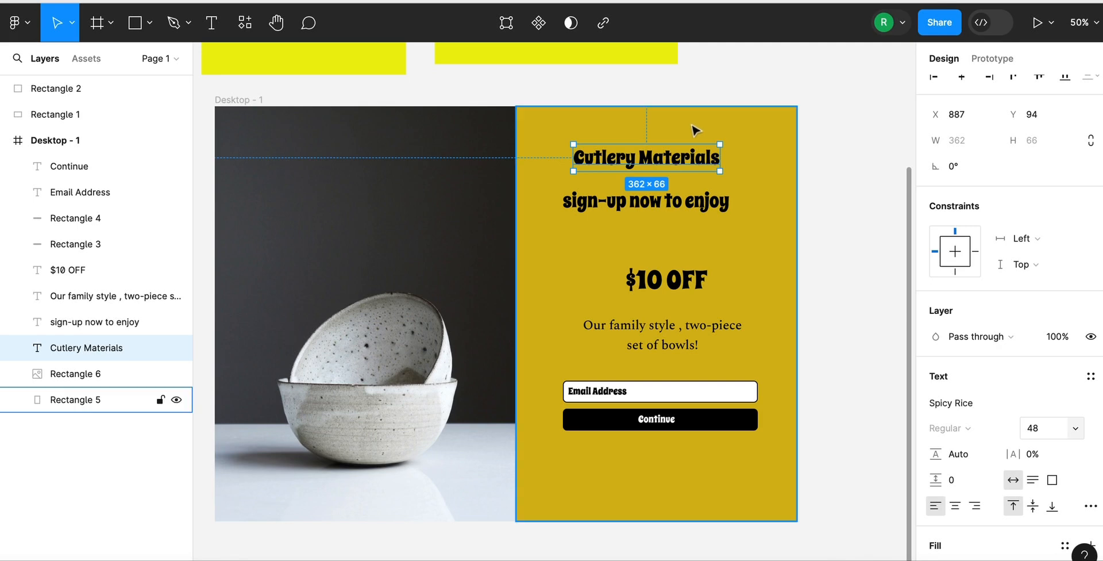
Try to set the font size of the Cutlery Materials title to 64.
{"action": "left_click", "coordinate": [750, 168]}
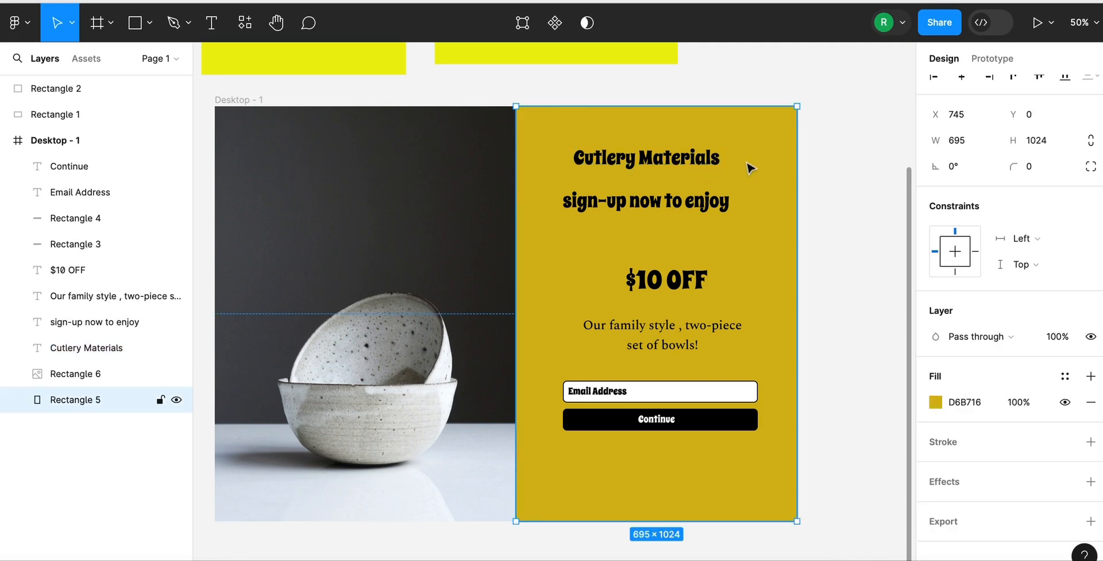
{"action": "left_click", "coordinate": [692, 160]}
{"action": "double_click", "coordinate": [688, 157]}
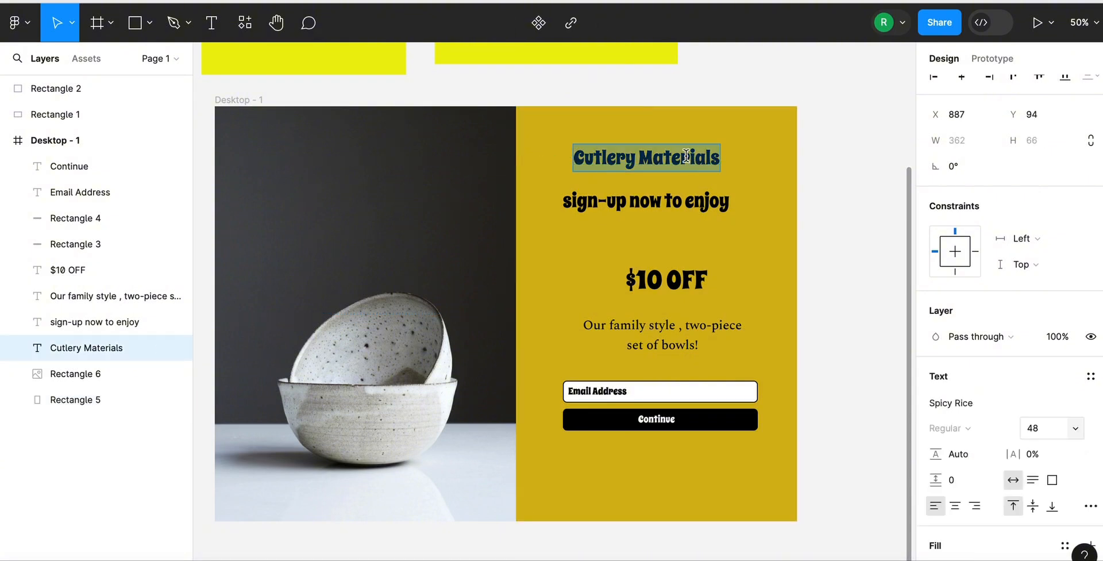
{"action": "left_click", "coordinate": [691, 157]}
{"action": "double_click", "coordinate": [692, 156]}
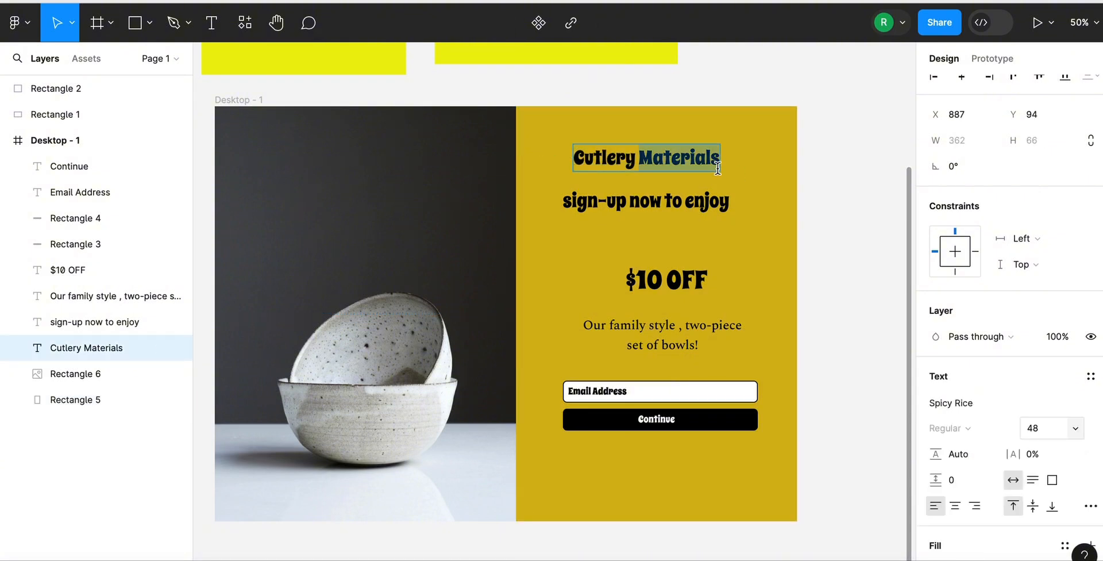
{"action": "left_click", "coordinate": [656, 160]}
{"action": "double_click", "coordinate": [656, 159]}
{"action": "triple_click", "coordinate": [657, 160]}
{"action": "left_click", "coordinate": [1077, 431]}
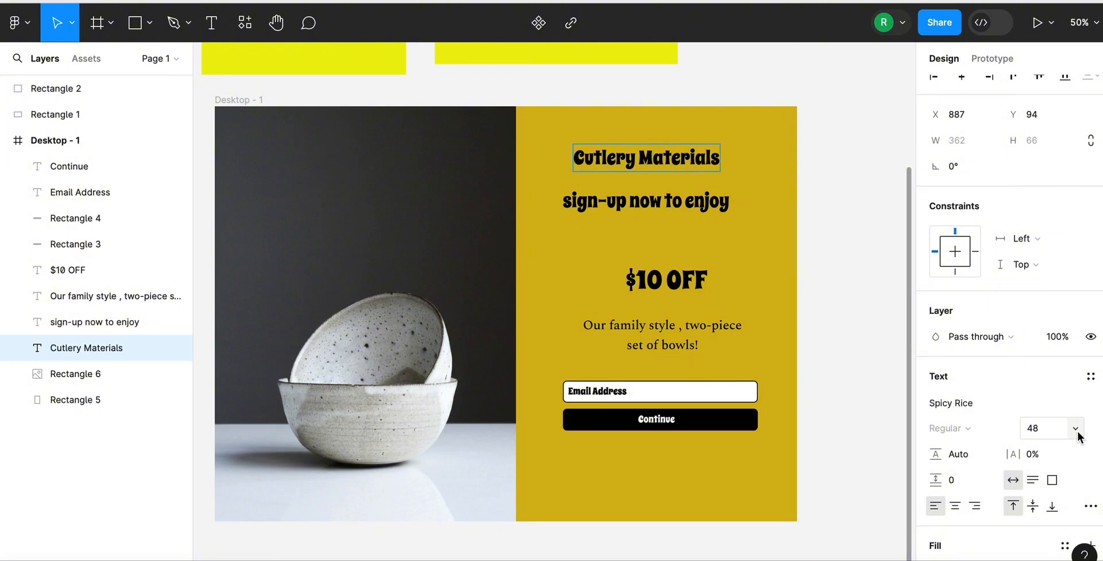
{"action": "left_click", "coordinate": [1076, 430]}
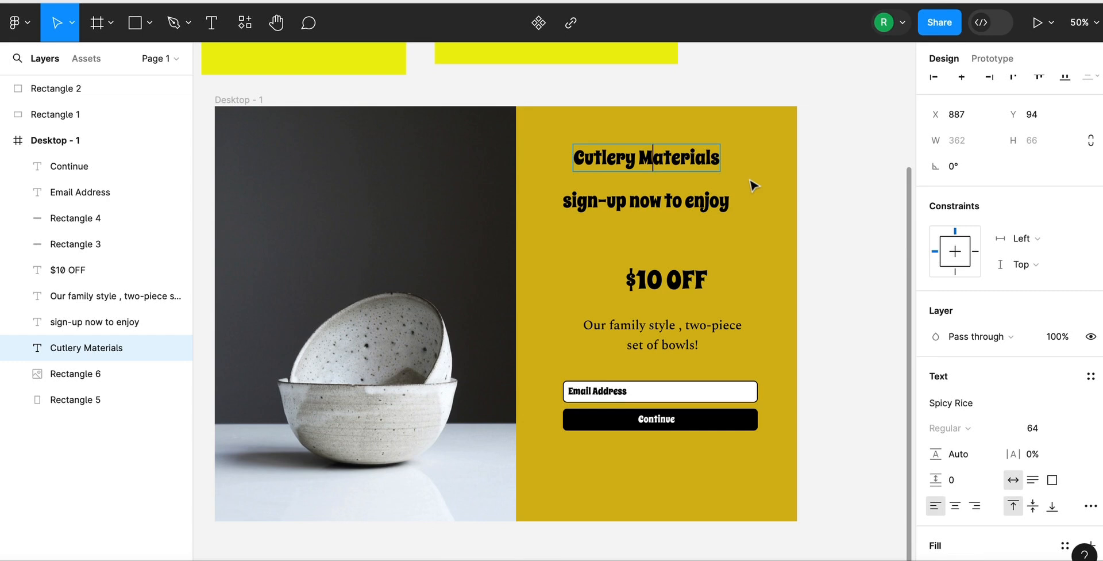
Move the "sign-up now to enjoy" text down to about X 896, Y 294, just above the $10 OFF text.
{"action": "left_click", "coordinate": [694, 195]}
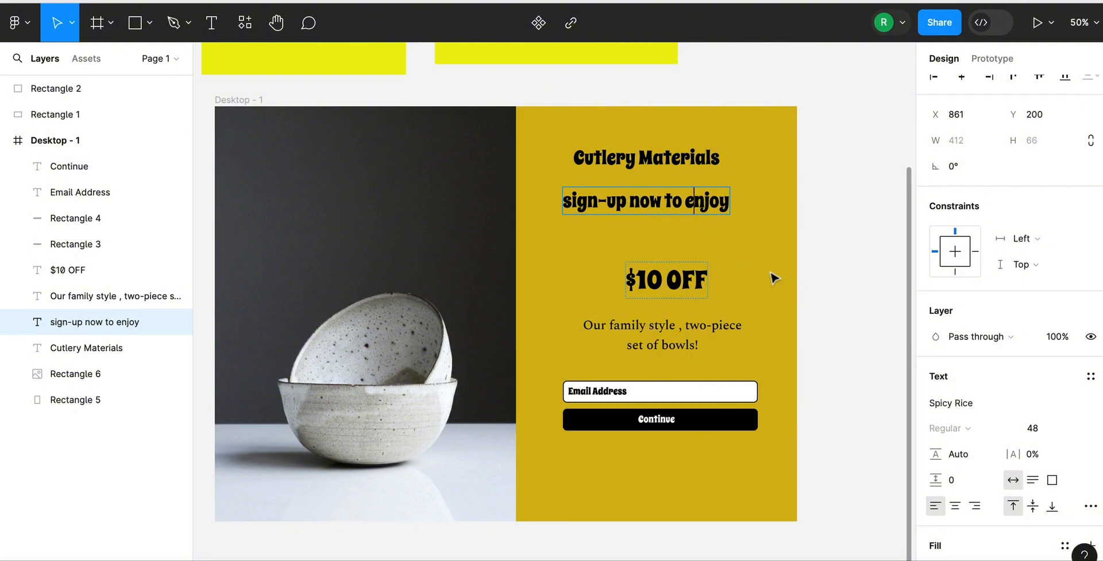
{"action": "key", "text": "Escape"}
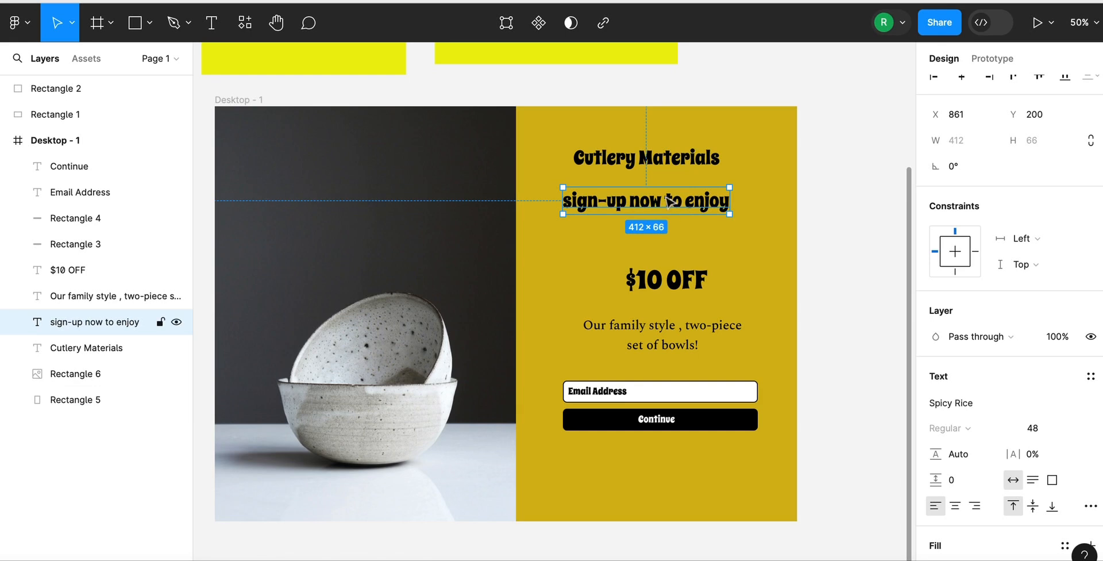
{"action": "left_click_drag", "start_coordinate": [668, 199], "coordinate": [683, 240]}
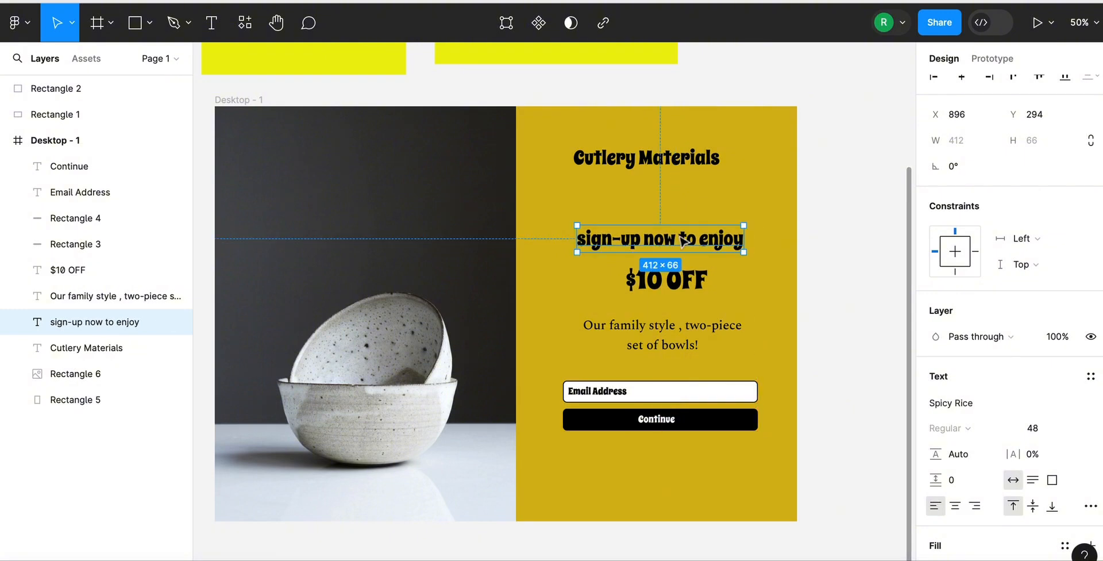
Change the font of the whole "sign-up now to enjoy" text to Scada.
{"action": "double_click", "coordinate": [683, 239]}
{"action": "left_click", "coordinate": [682, 240]}
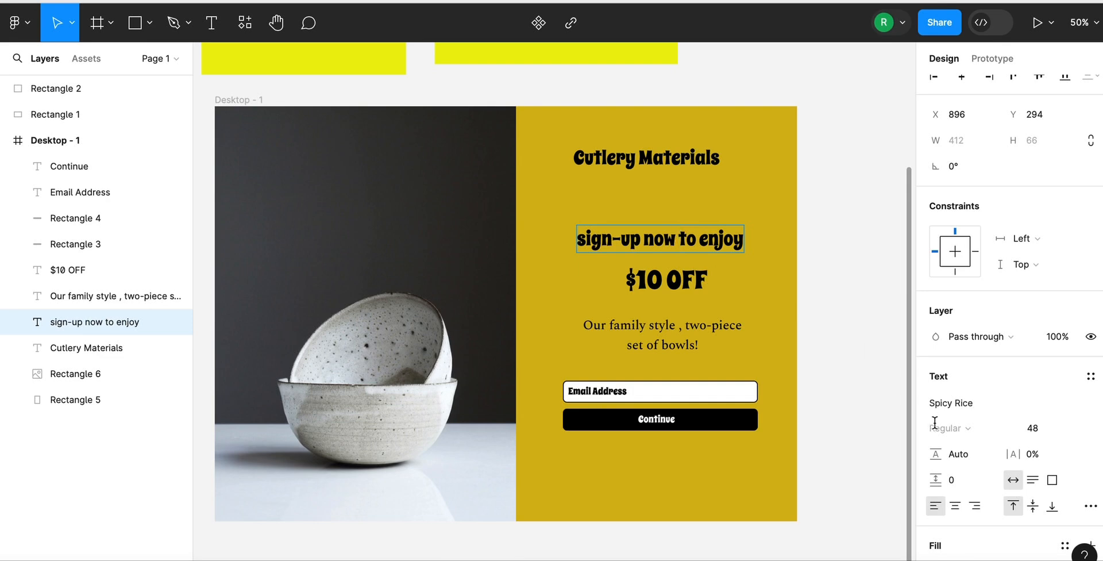
{"action": "key", "text": "ctrl+a"}
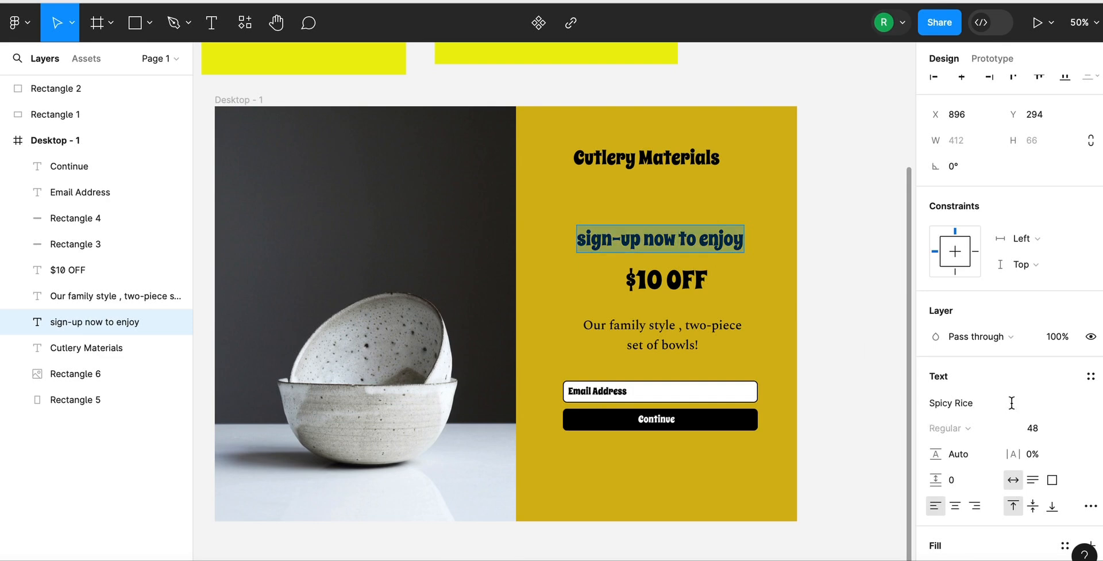
{"action": "left_click", "coordinate": [1035, 410]}
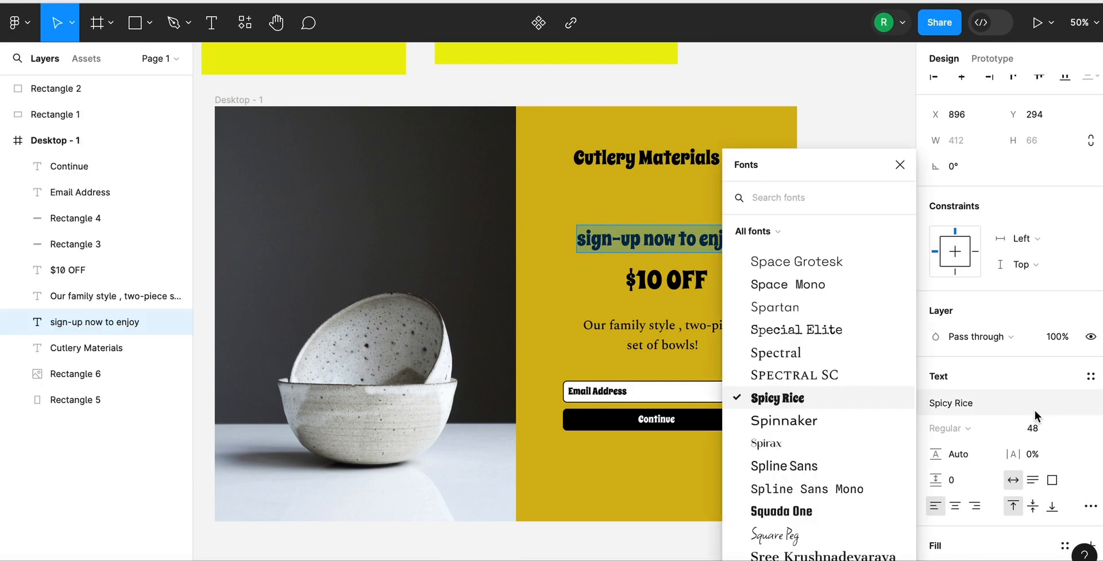
{"action": "left_click", "coordinate": [1014, 403]}
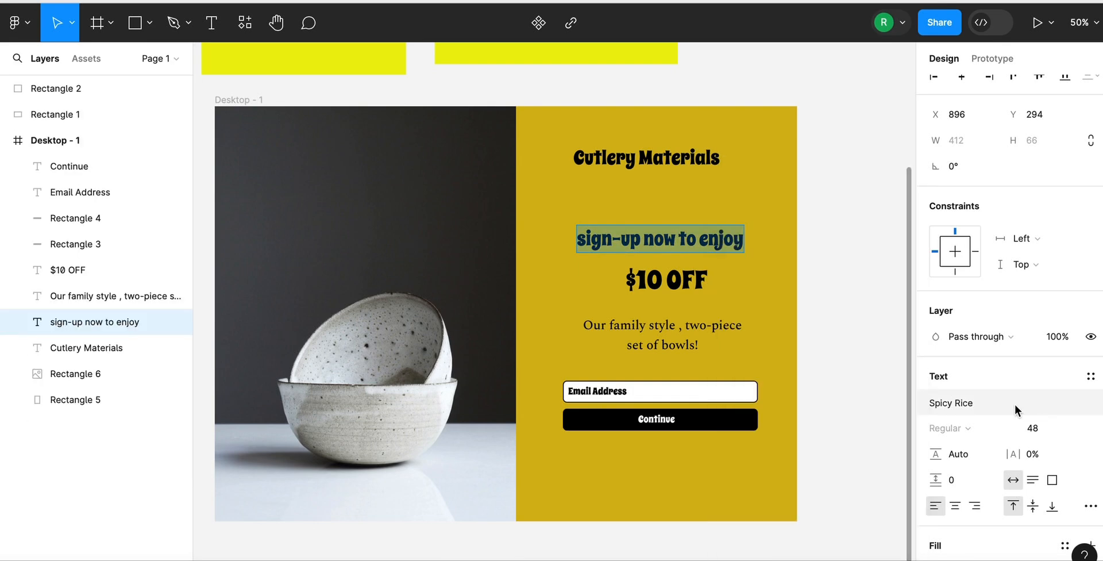
{"action": "left_click", "coordinate": [967, 406]}
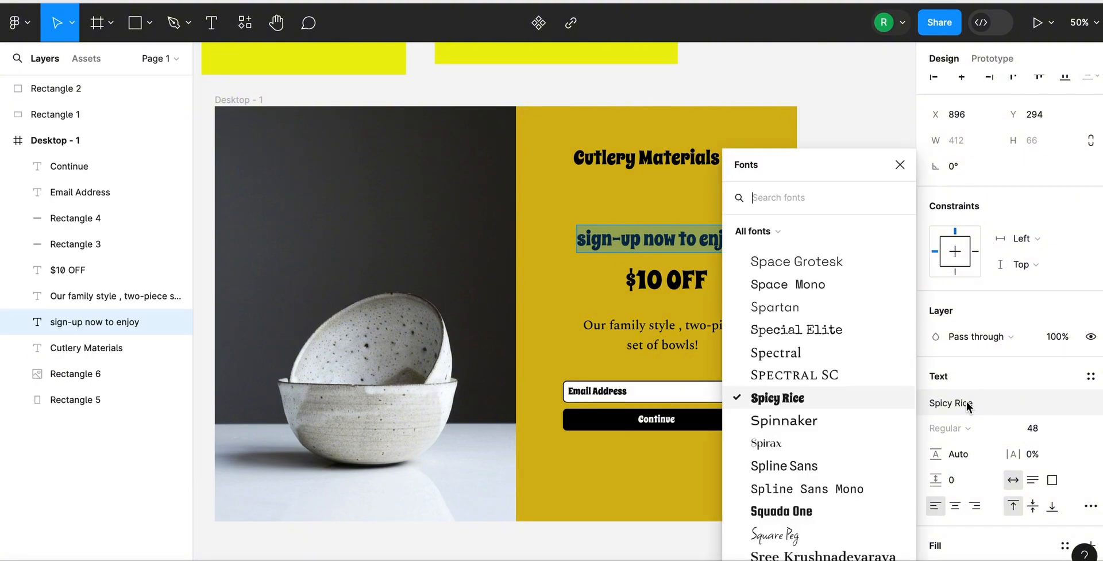
{"action": "left_click", "coordinate": [851, 322]}
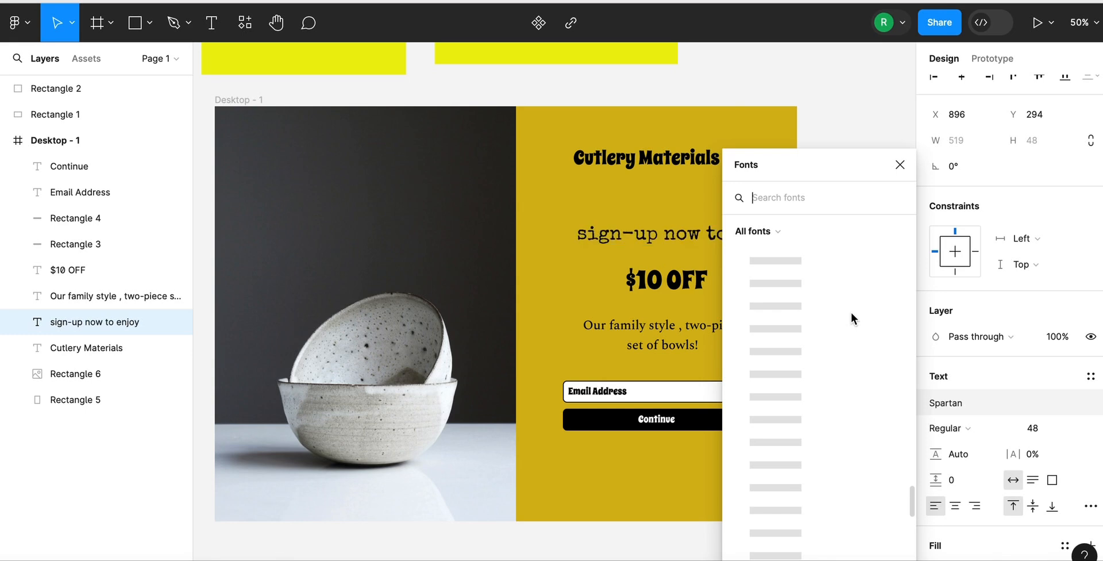
{"action": "left_click", "coordinate": [850, 311]}
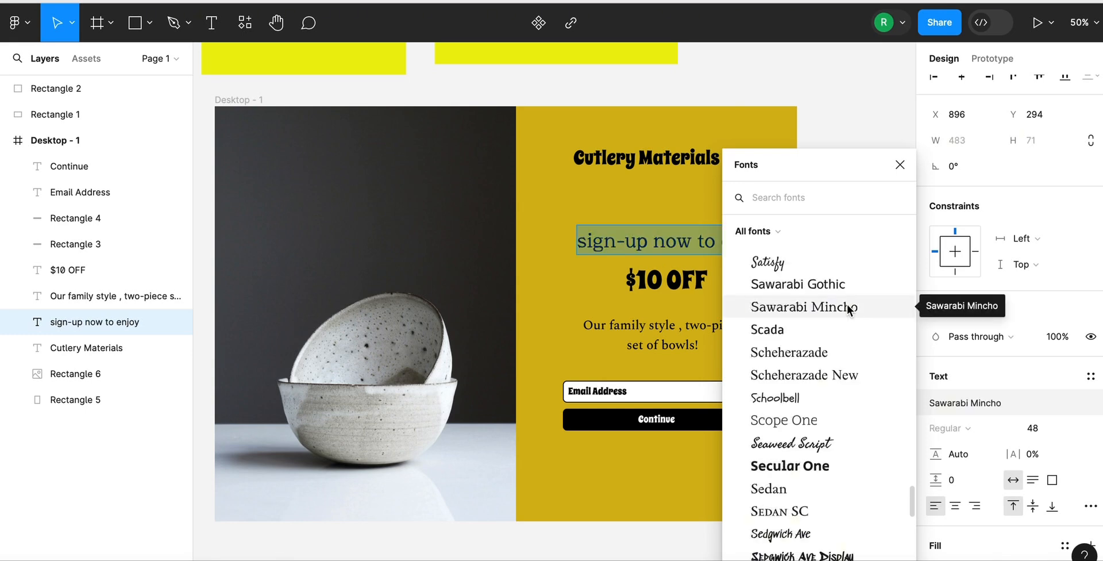
{"action": "left_click", "coordinate": [816, 335]}
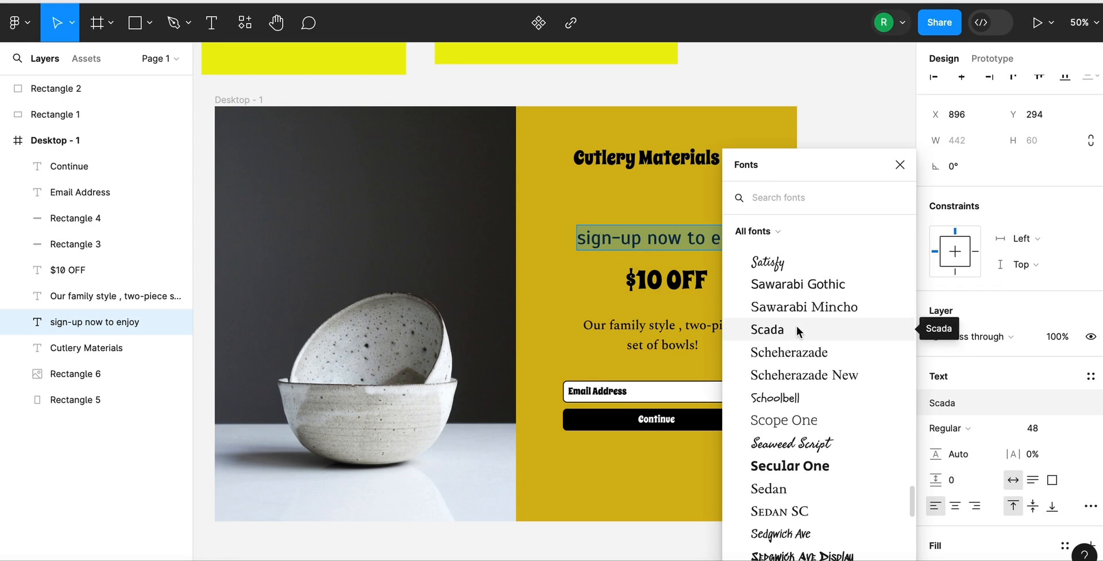
{"action": "left_click", "coordinate": [796, 328]}
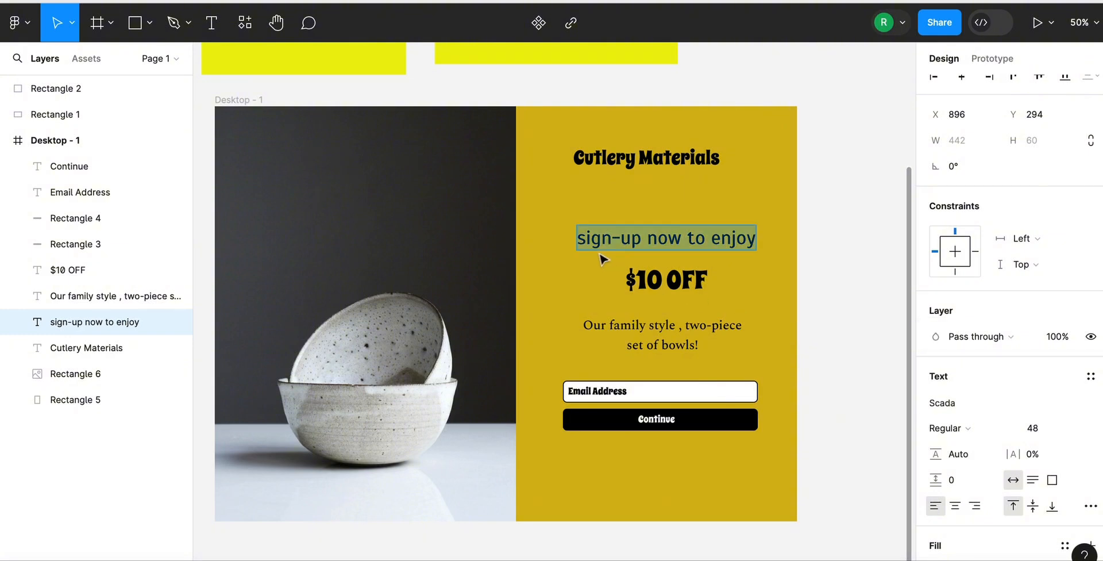
Capitalize the first letter of the sign-up line so it reads "Sign-up now to enjoy".
{"action": "left_click", "coordinate": [577, 239]}
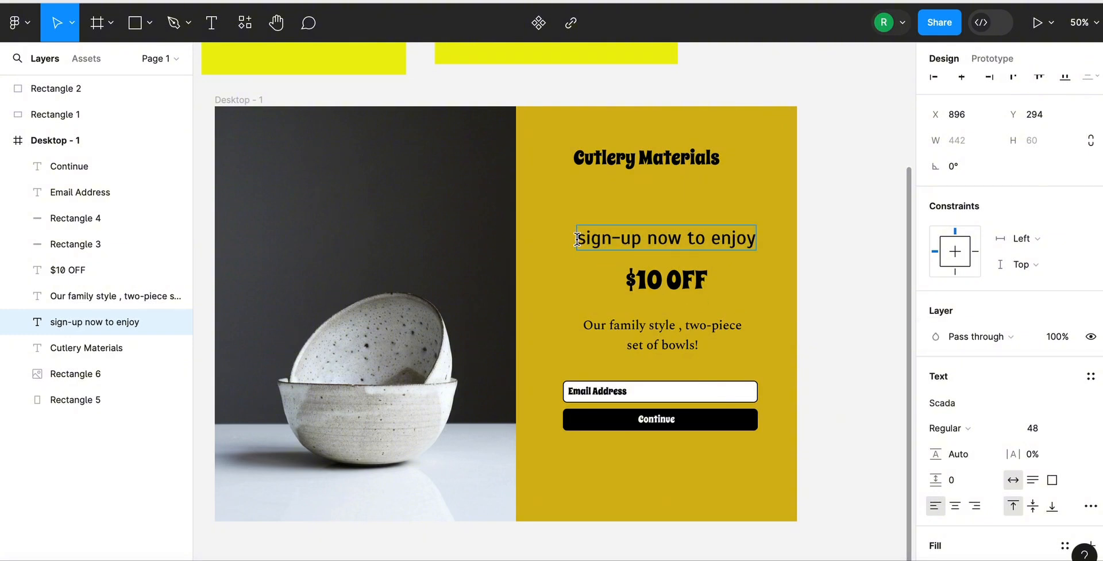
{"action": "double_click", "coordinate": [577, 239]}
{"action": "left_click", "coordinate": [588, 237]}
{"action": "key", "text": "BackSpace"}
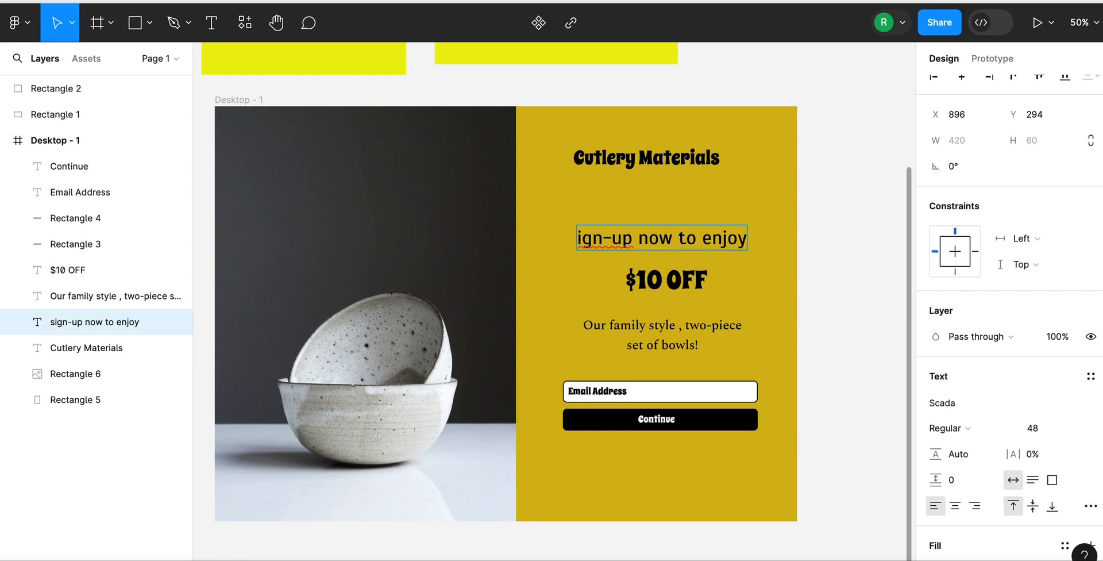
{"action": "type", "text": "S"}
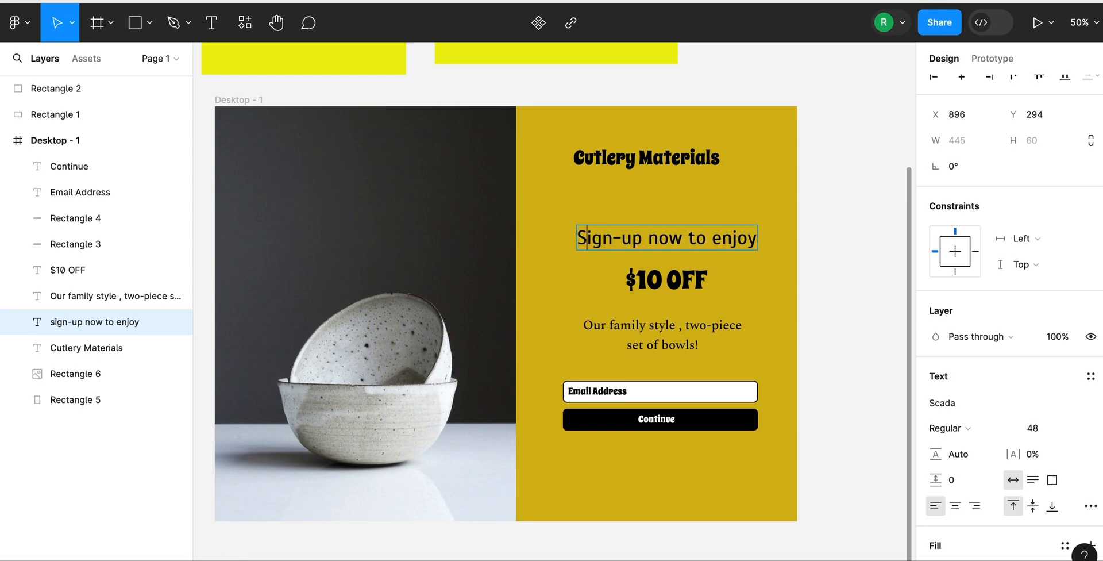
Set the font size of the whole "Sign-up now to enjoy" text to 36.
{"action": "double_click", "coordinate": [632, 240]}
{"action": "triple_click", "coordinate": [632, 246]}
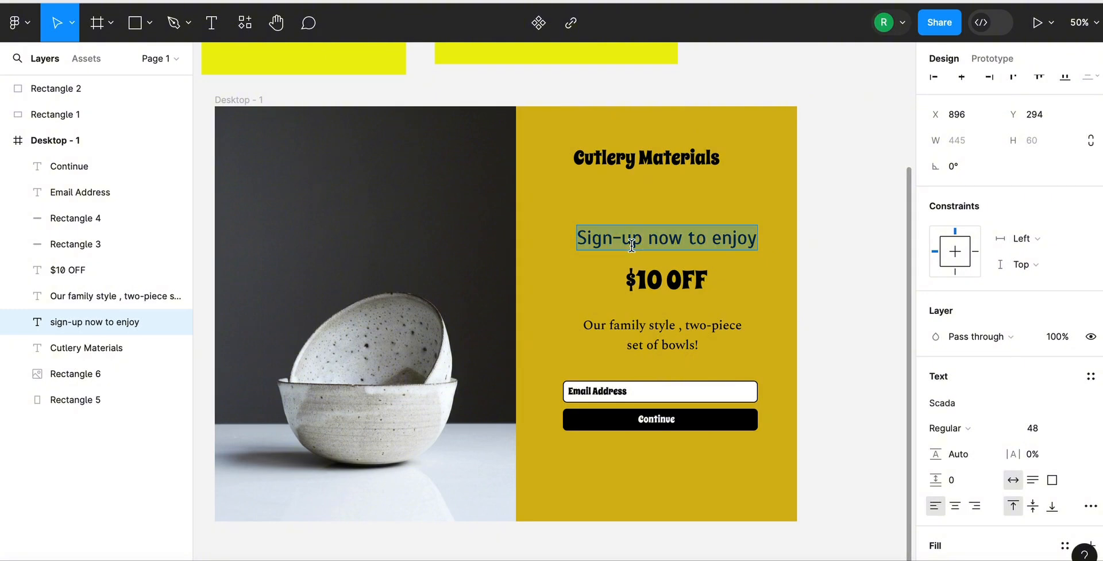
{"action": "left_click", "coordinate": [1074, 428]}
{"action": "left_click", "coordinate": [1074, 428]}
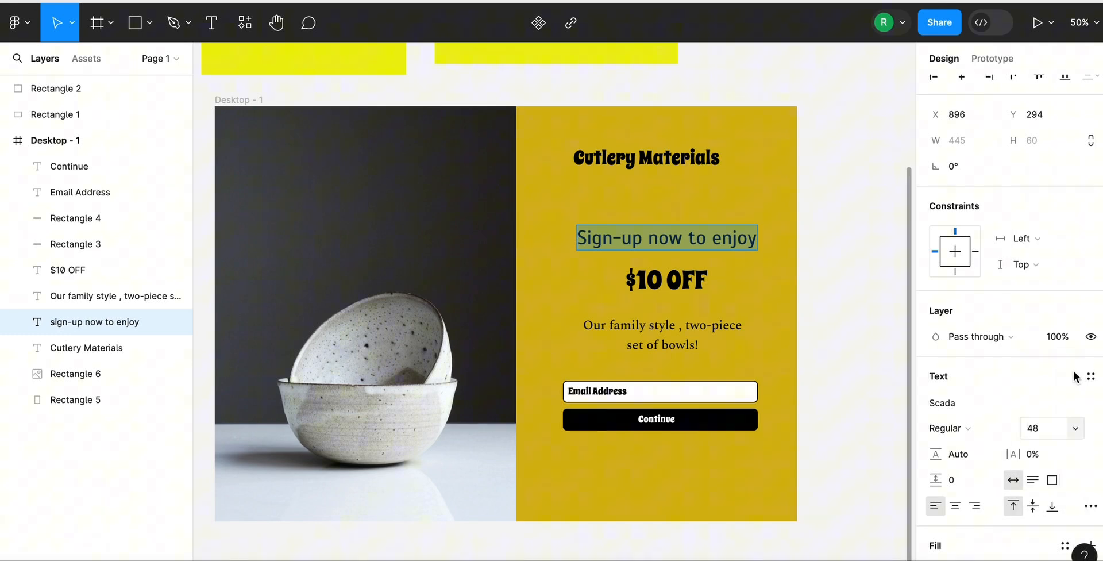
{"action": "left_click", "coordinate": [1075, 429]}
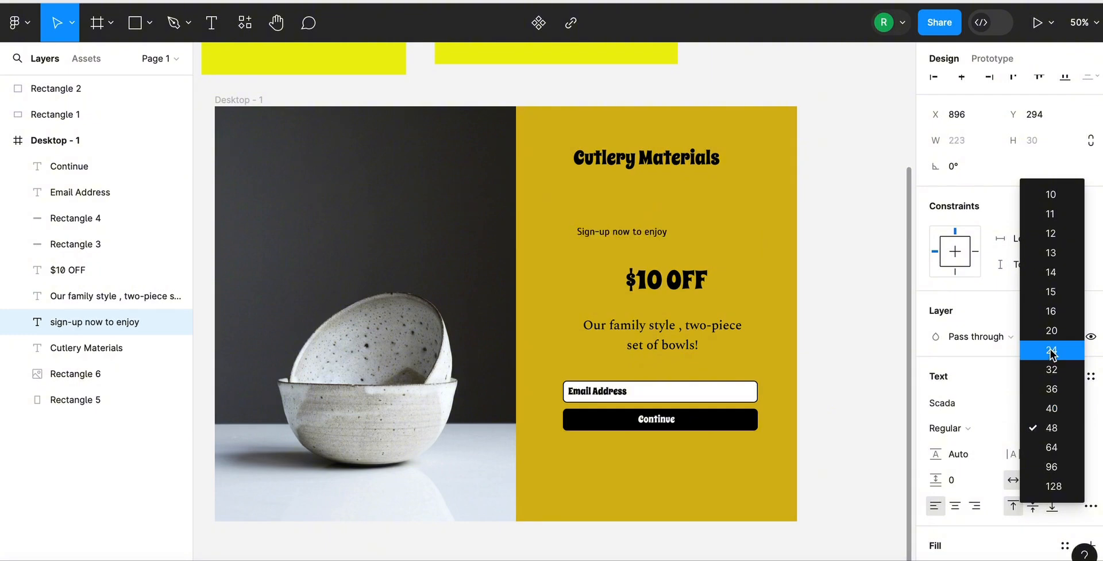
{"action": "left_click", "coordinate": [1052, 392]}
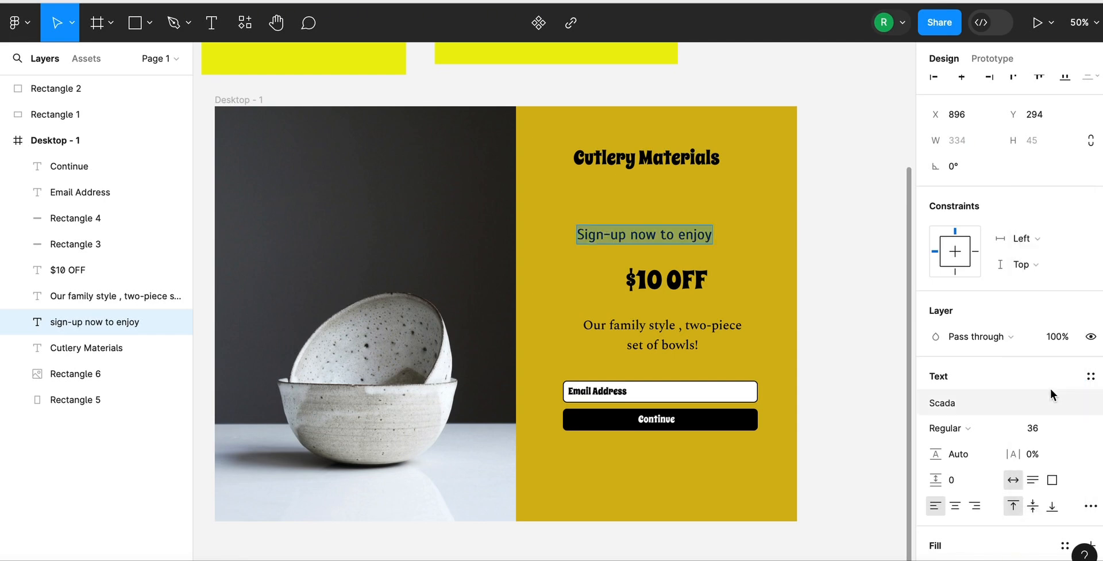
Resize the $10 OFF text box to 271 × 63 and move it to about X 1002, Y 389.
{"action": "left_click", "coordinate": [669, 281]}
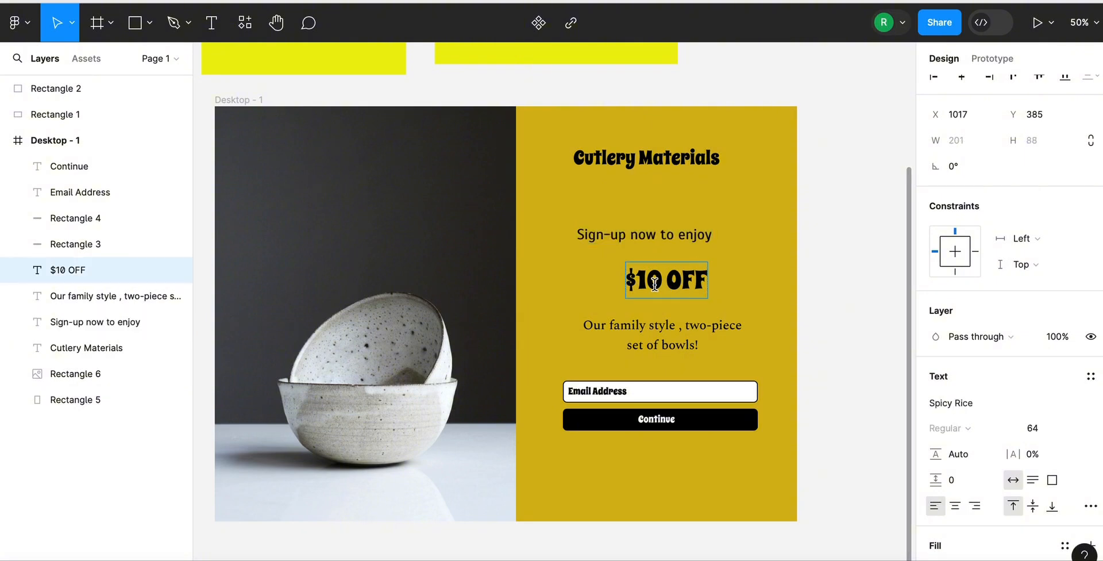
{"action": "key", "text": "Escape"}
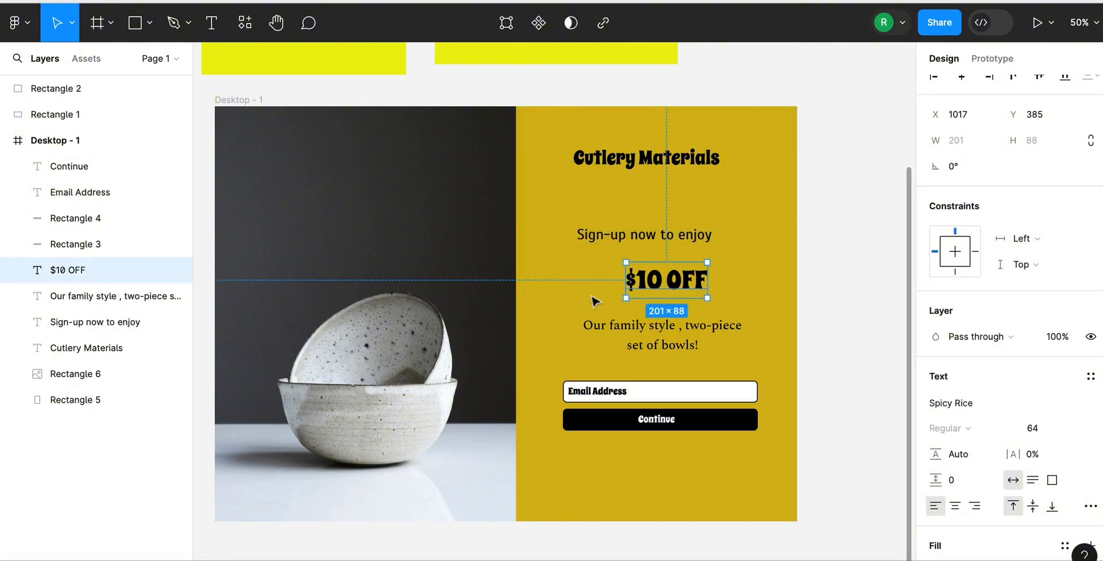
{"action": "left_click_drag", "start_coordinate": [625, 298], "coordinate": [598, 288]}
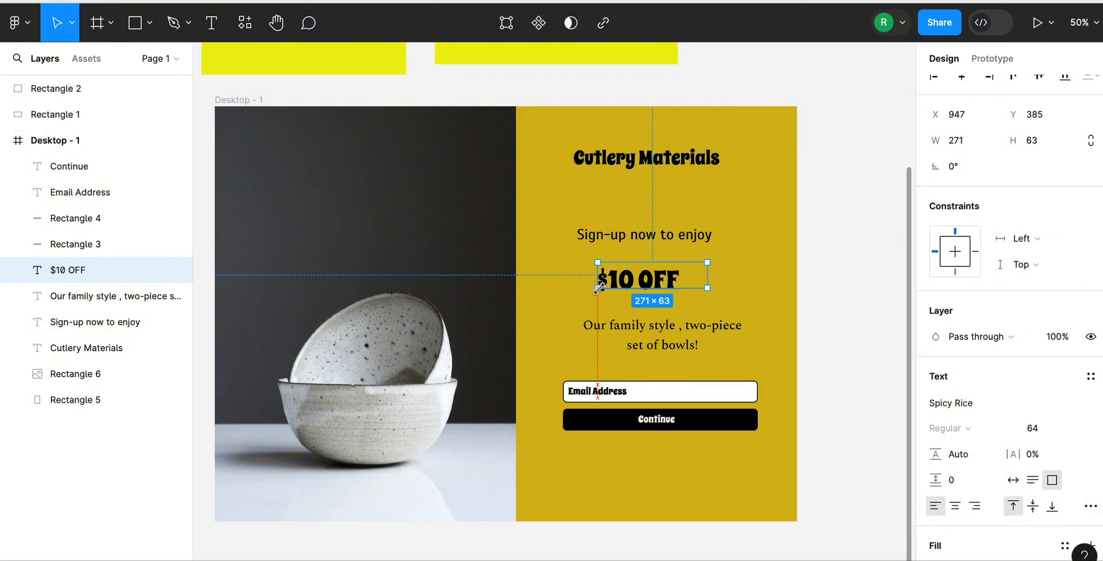
{"action": "left_click", "coordinate": [752, 297]}
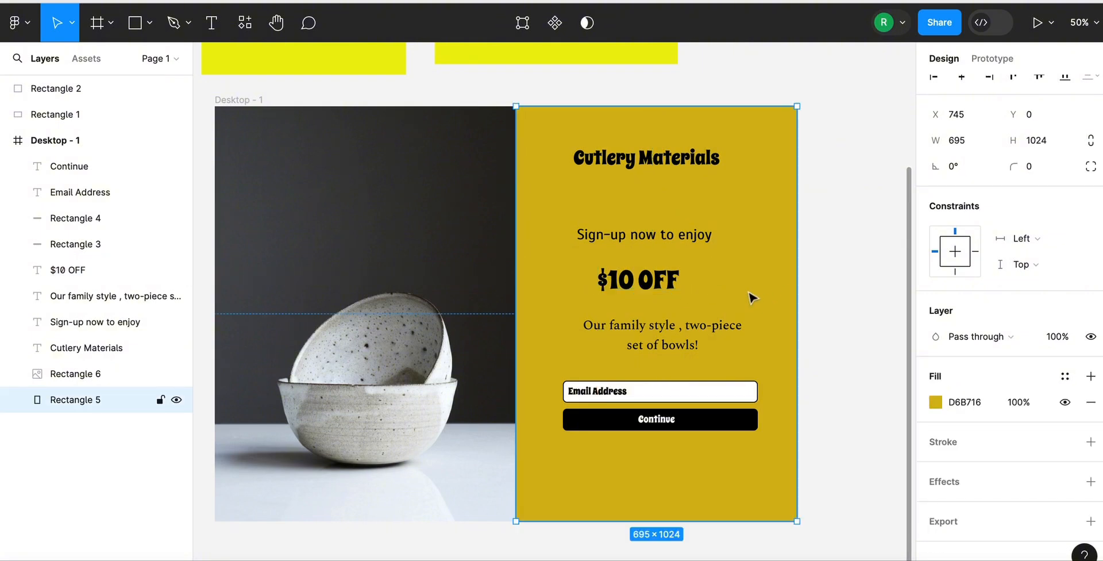
{"action": "left_click", "coordinate": [649, 279]}
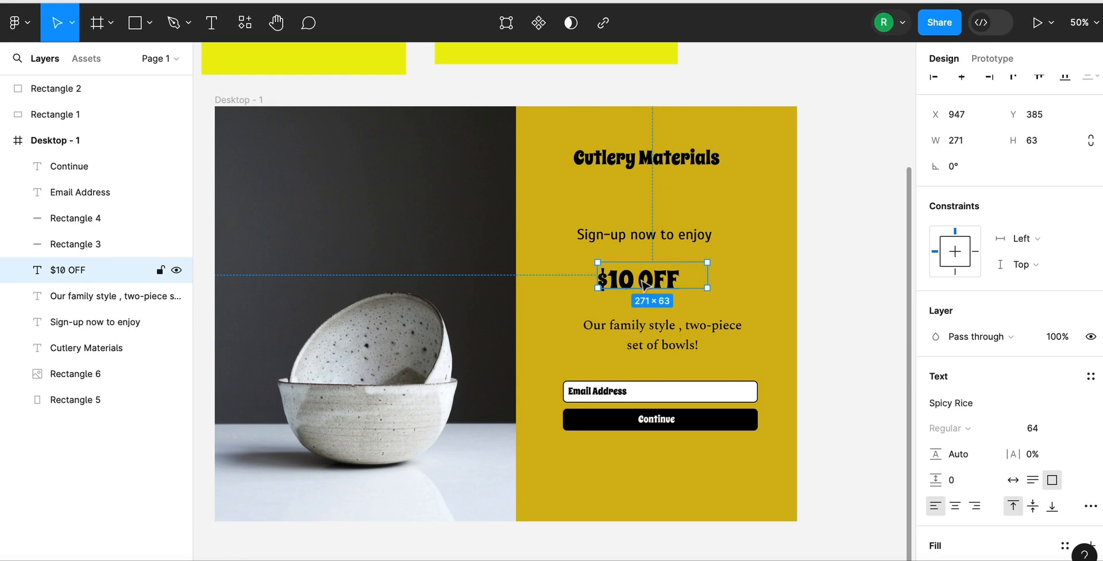
{"action": "mouse_move", "coordinate": [677, 282]}
{"action": "left_mouse_down"}
{"action": "mouse_move", "coordinate": [654, 293]}
{"action": "mouse_move", "coordinate": [639, 285]}
{"action": "mouse_move", "coordinate": [664, 286]}
{"action": "left_mouse_up"}
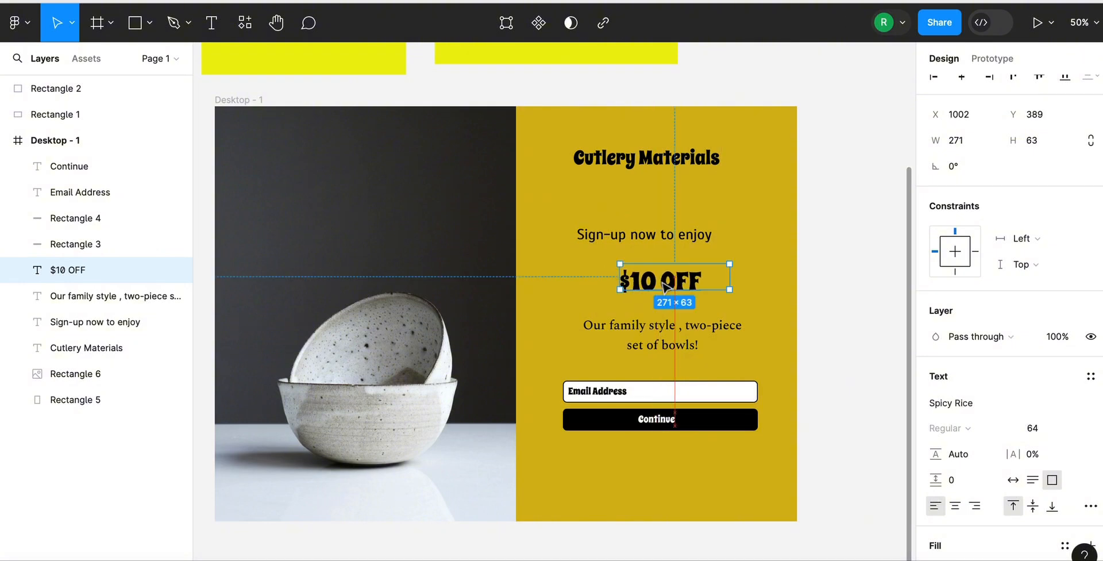
Move the "Sign-up now to enjoy" text to about X 915, Y 319, closer above the $10 OFF text.
{"action": "left_click", "coordinate": [670, 235]}
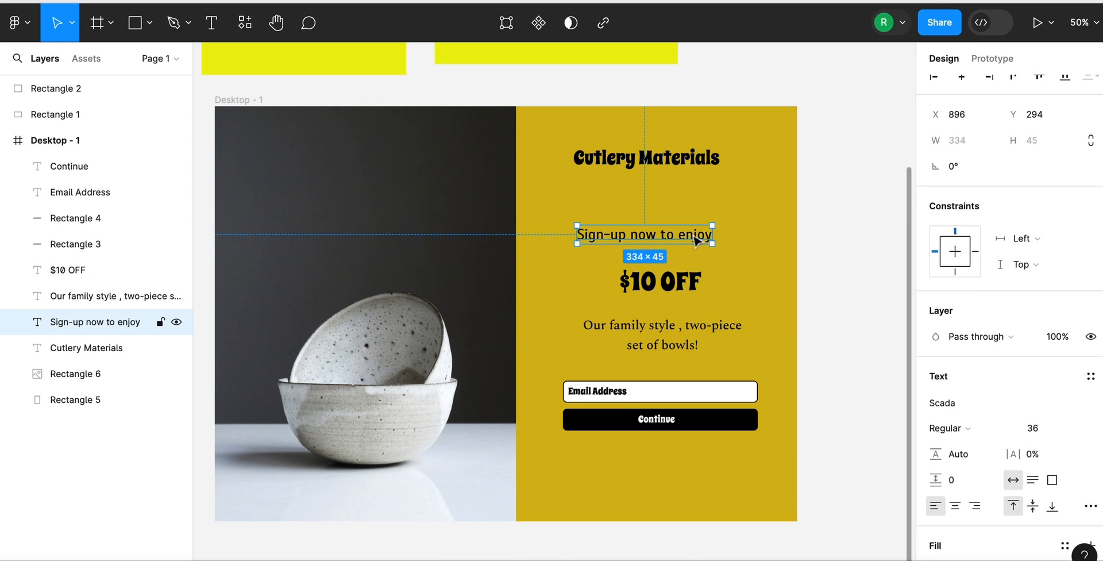
{"action": "left_click_drag", "start_coordinate": [704, 241], "coordinate": [672, 246]}
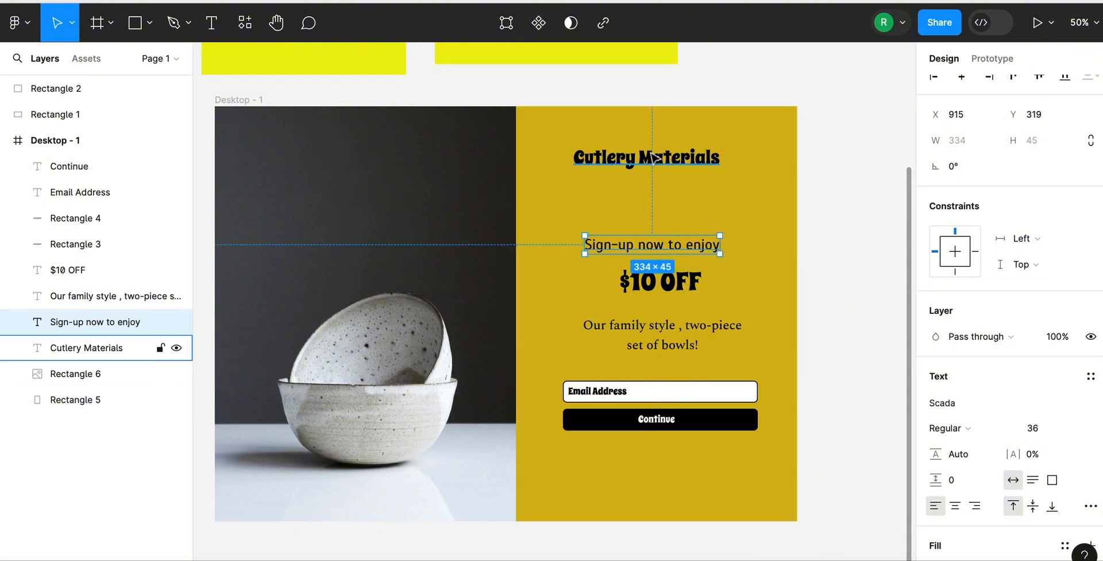
Set the font size of the whole Cutlery Materials title to 64.
{"action": "left_click", "coordinate": [654, 159]}
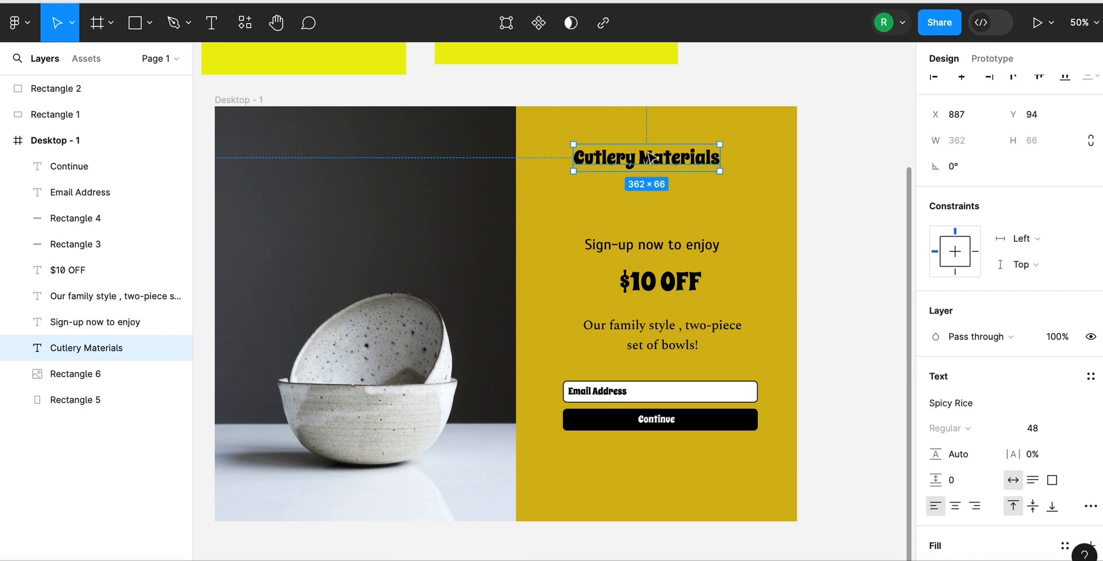
{"action": "double_click", "coordinate": [647, 151]}
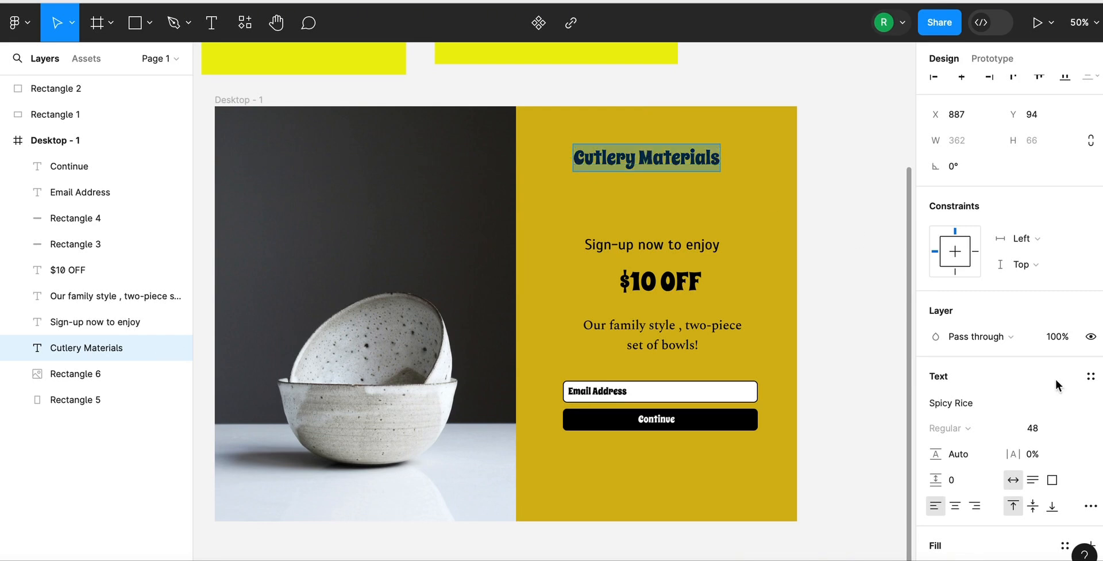
{"action": "left_click", "coordinate": [1075, 428]}
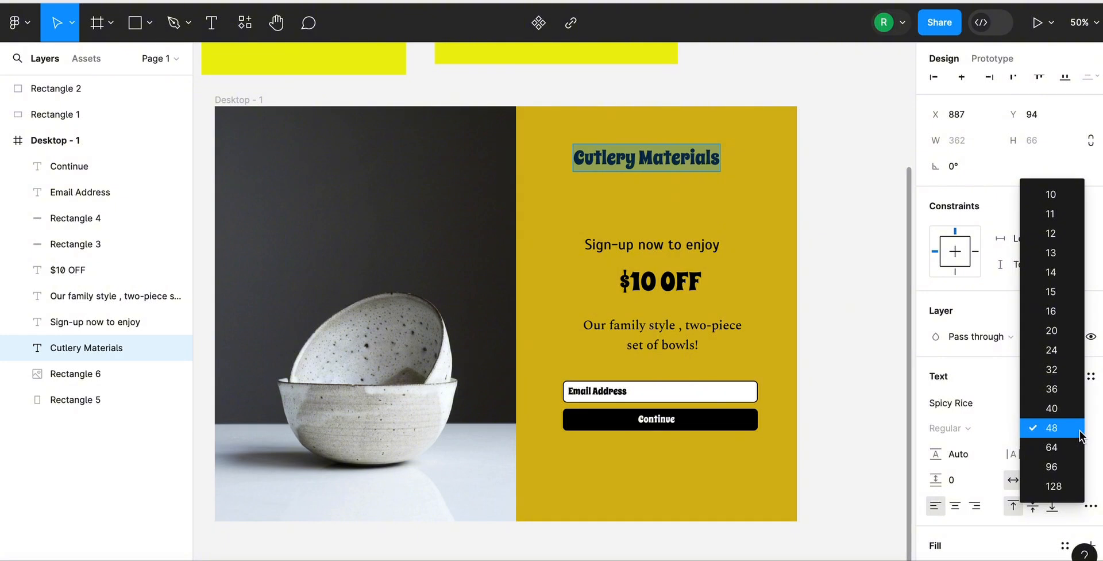
{"action": "left_click", "coordinate": [1056, 448]}
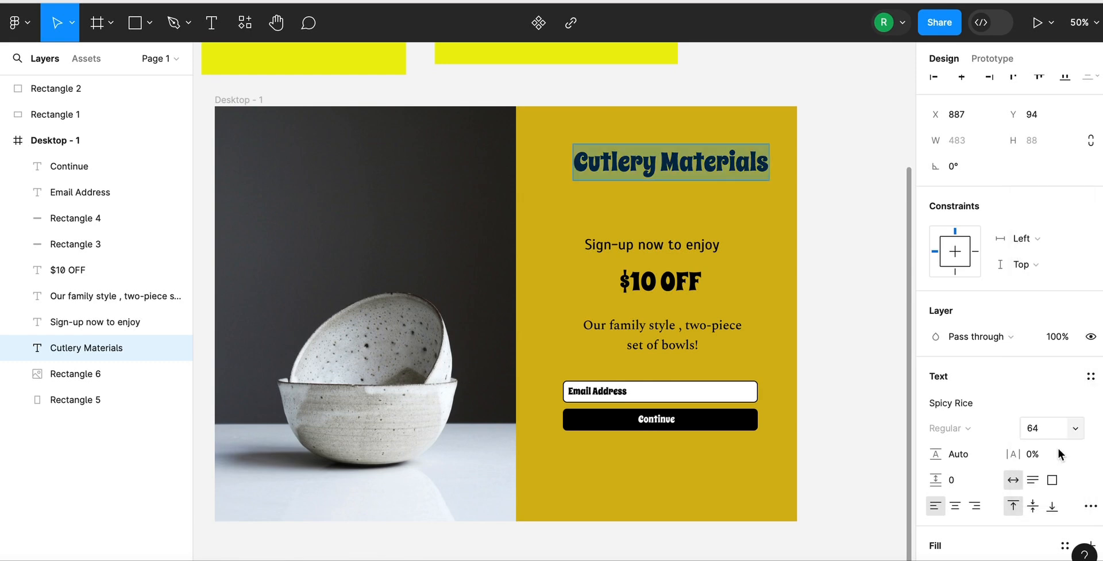
{"action": "key", "text": "Escape"}
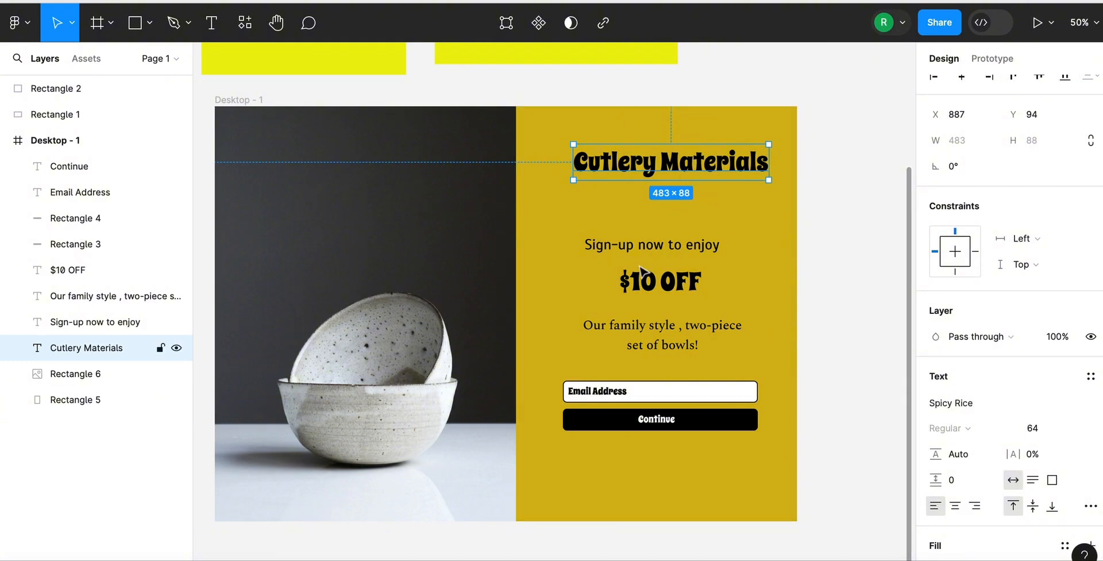
Try to reduce the font size of the "Sign-up now to enjoy" text to 32.
{"action": "left_click", "coordinate": [672, 249]}
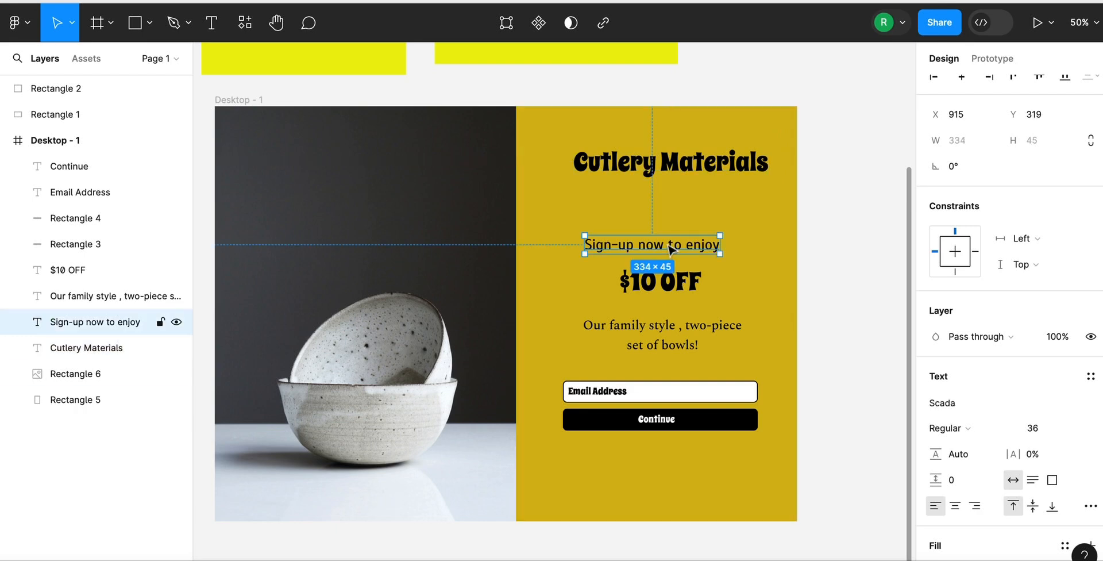
{"action": "double_click", "coordinate": [671, 247]}
{"action": "left_click", "coordinate": [668, 245]}
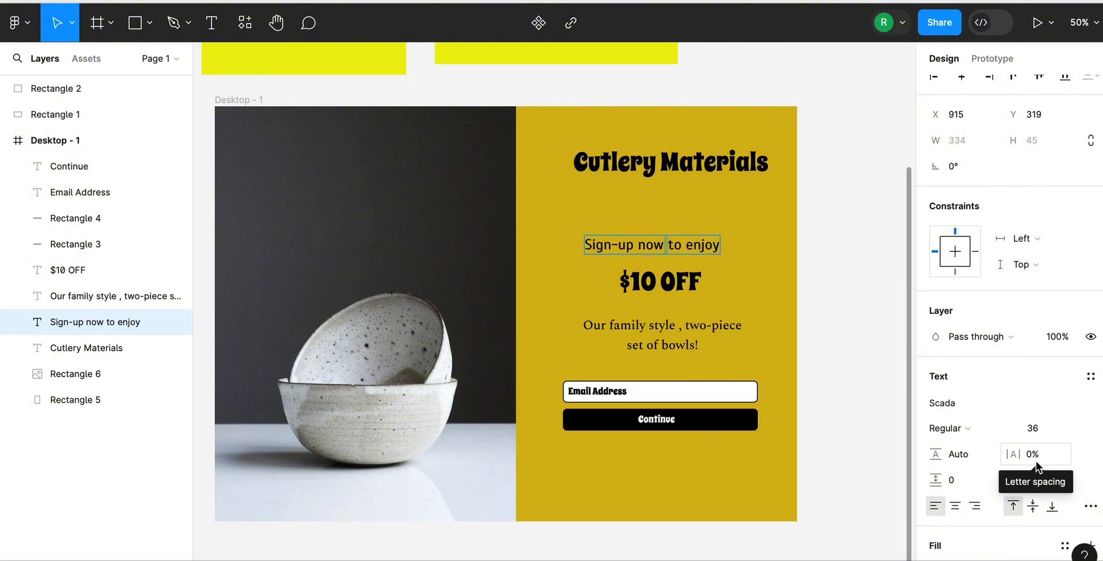
{"action": "left_click", "coordinate": [1076, 430]}
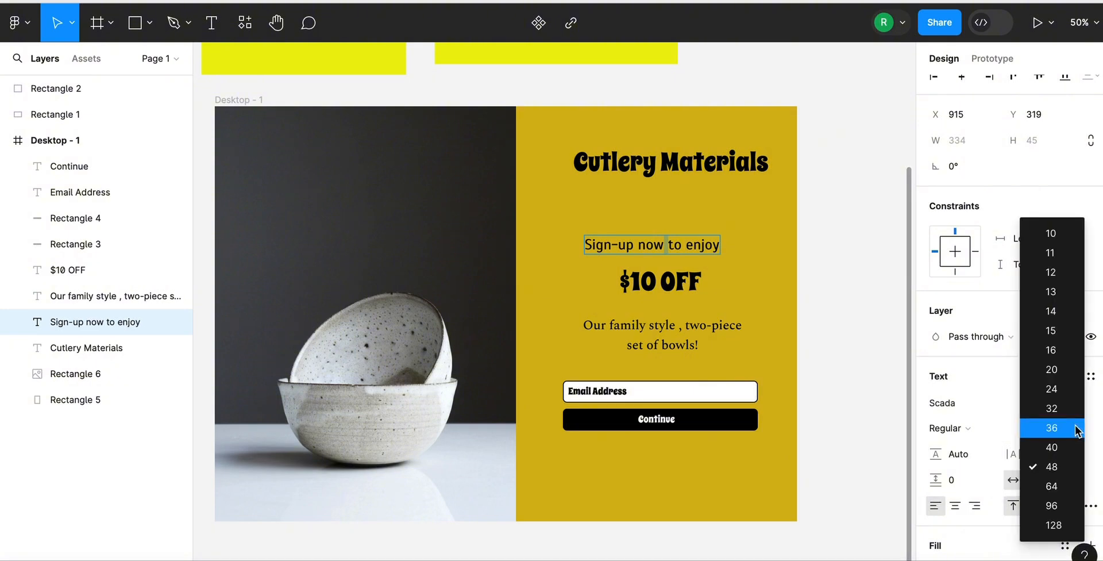
{"action": "left_click", "coordinate": [1076, 430]}
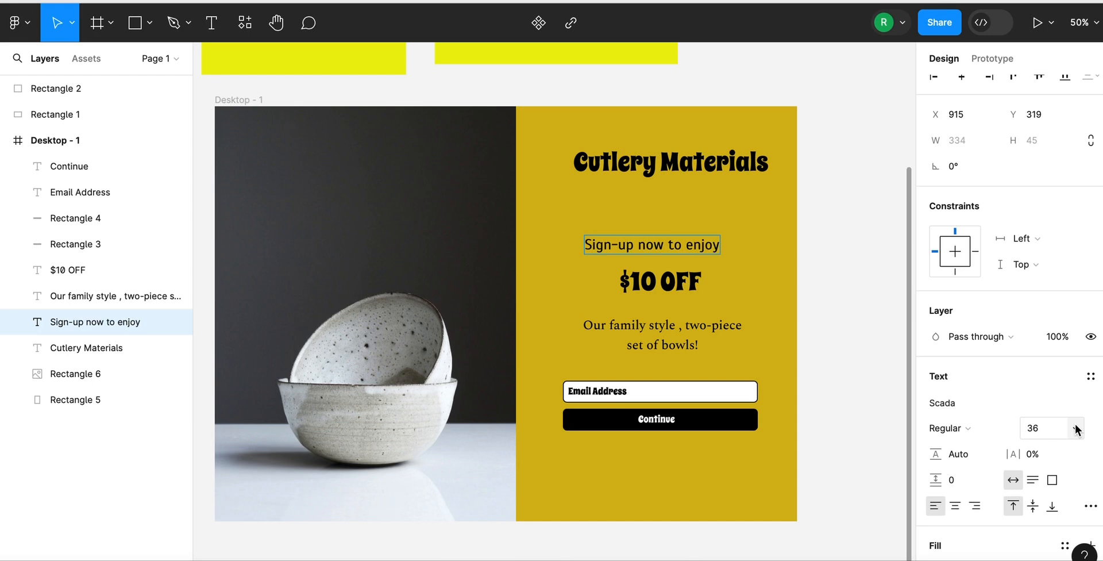
{"action": "left_click", "coordinate": [1075, 428]}
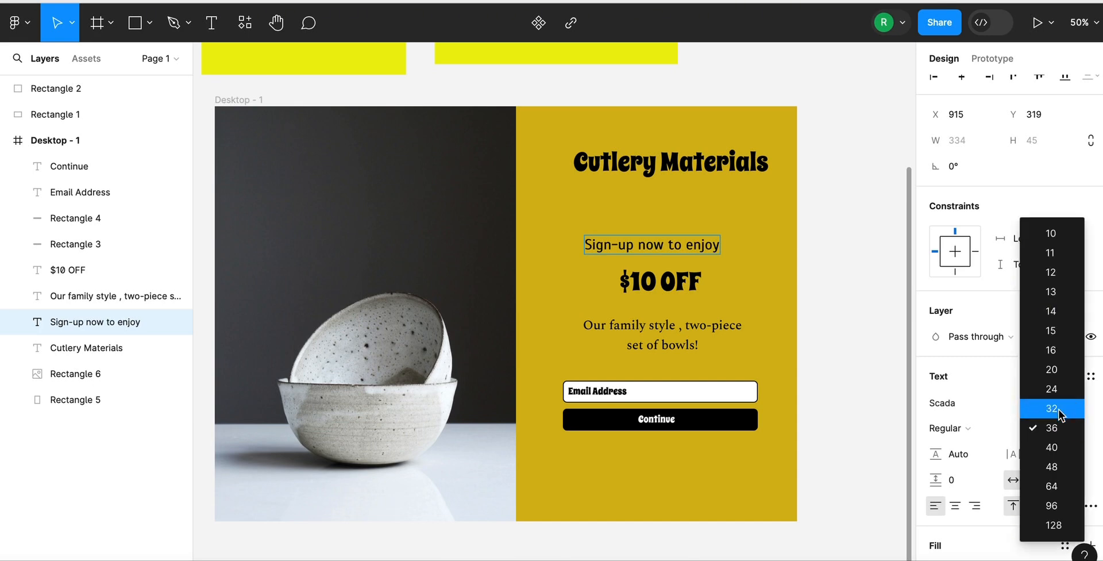
{"action": "left_click", "coordinate": [1059, 409]}
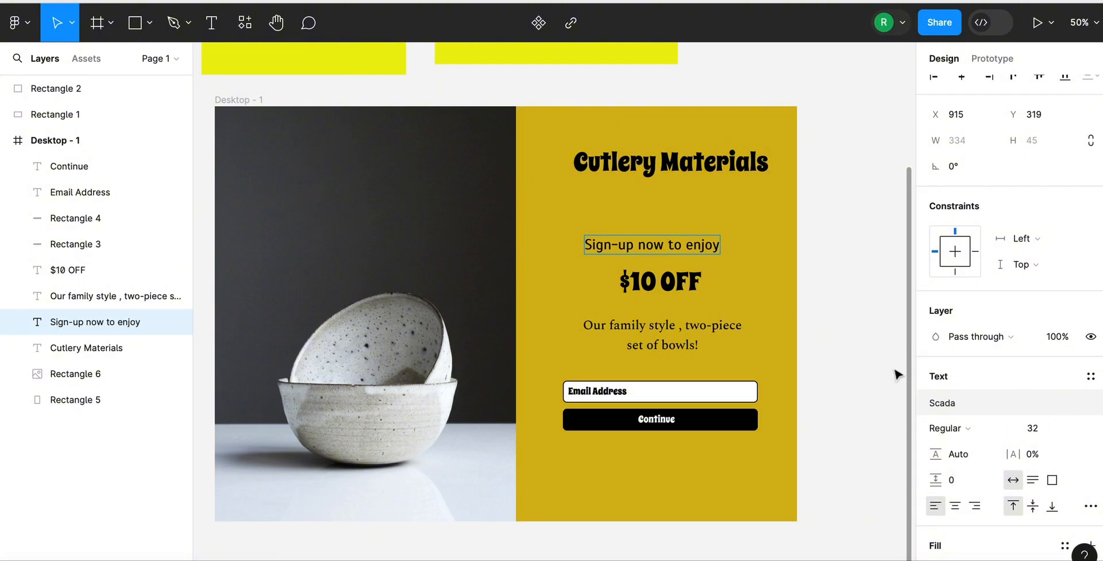
{"action": "left_click", "coordinate": [712, 280]}
Move the Cutlery Materials title down and slightly left, closer above the sign-up line.
{"action": "left_click", "coordinate": [731, 165]}
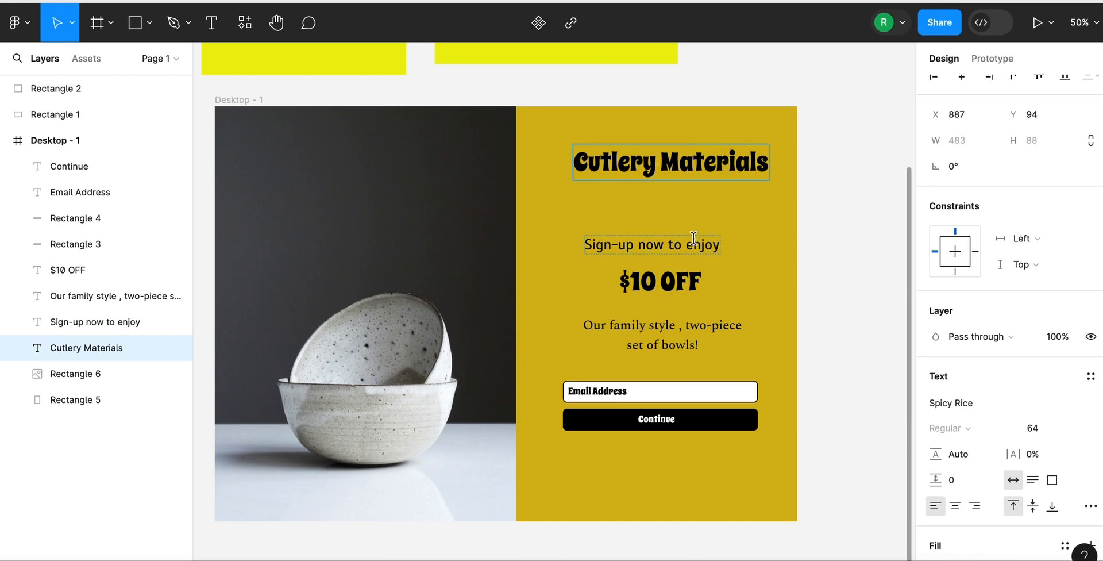
{"action": "key", "text": "Escape"}
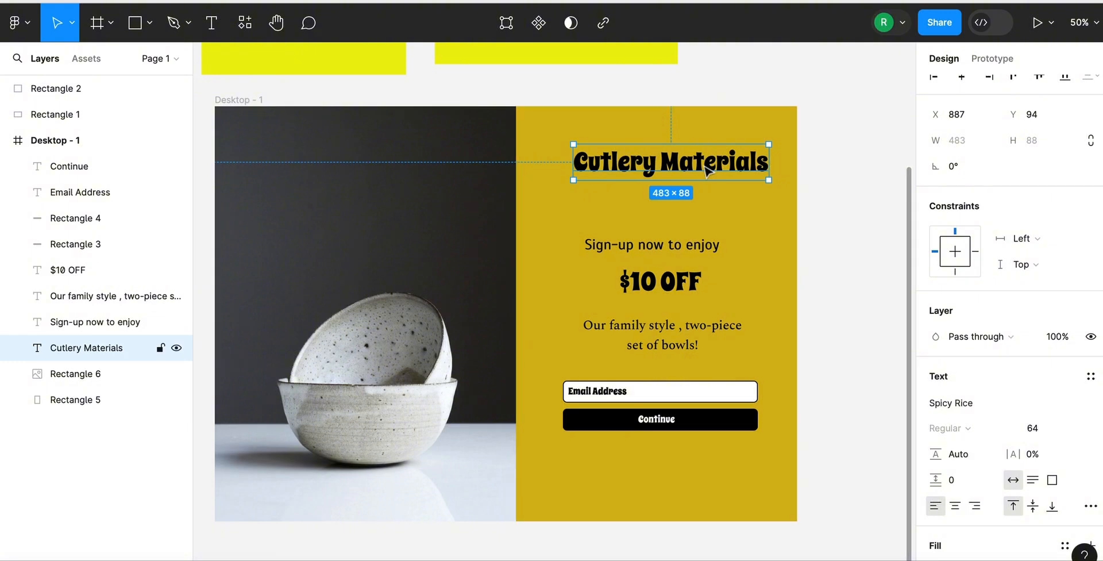
{"action": "left_click_drag", "start_coordinate": [678, 179], "coordinate": [685, 204]}
Set the font size of the word "to" in the "Sign-up now to enjoy" line to 30.
{"action": "left_click", "coordinate": [696, 249]}
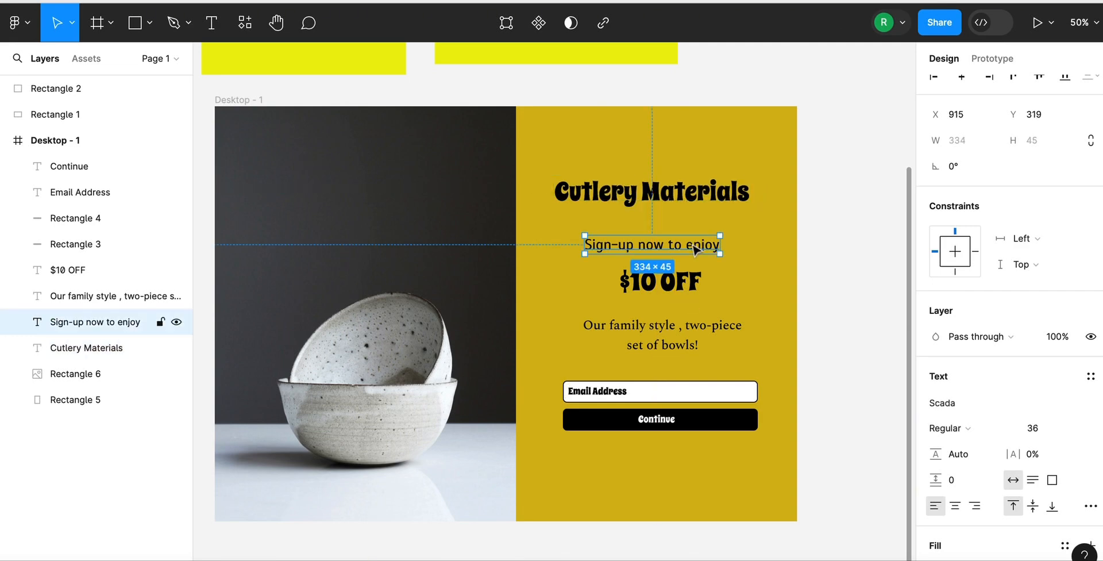
{"action": "double_click", "coordinate": [691, 244]}
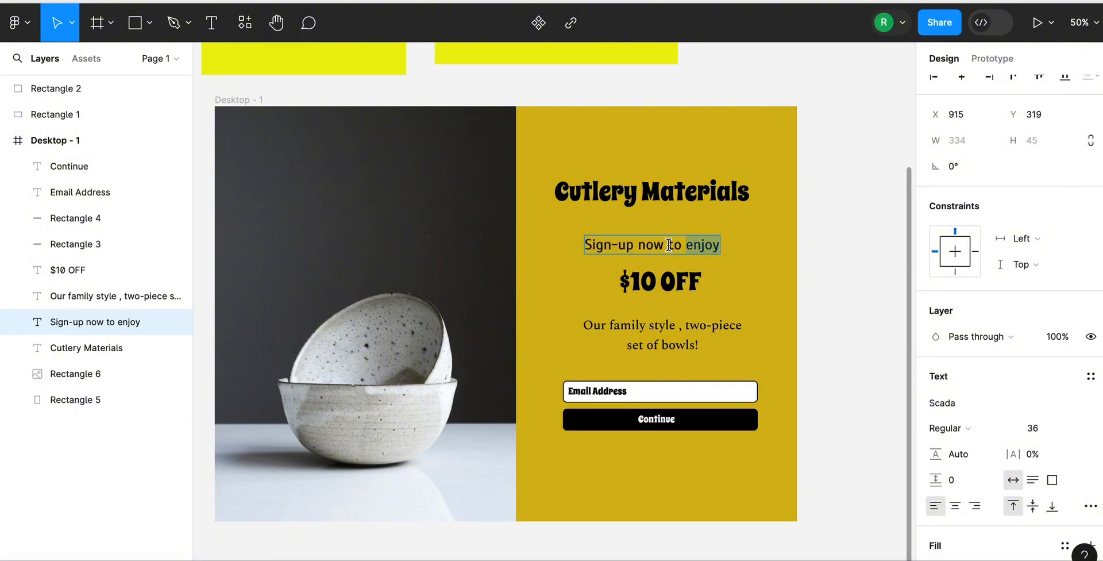
{"action": "key", "text": "ctrl+a"}
{"action": "left_click", "coordinate": [669, 245]}
{"action": "key", "text": "ctrl+a"}
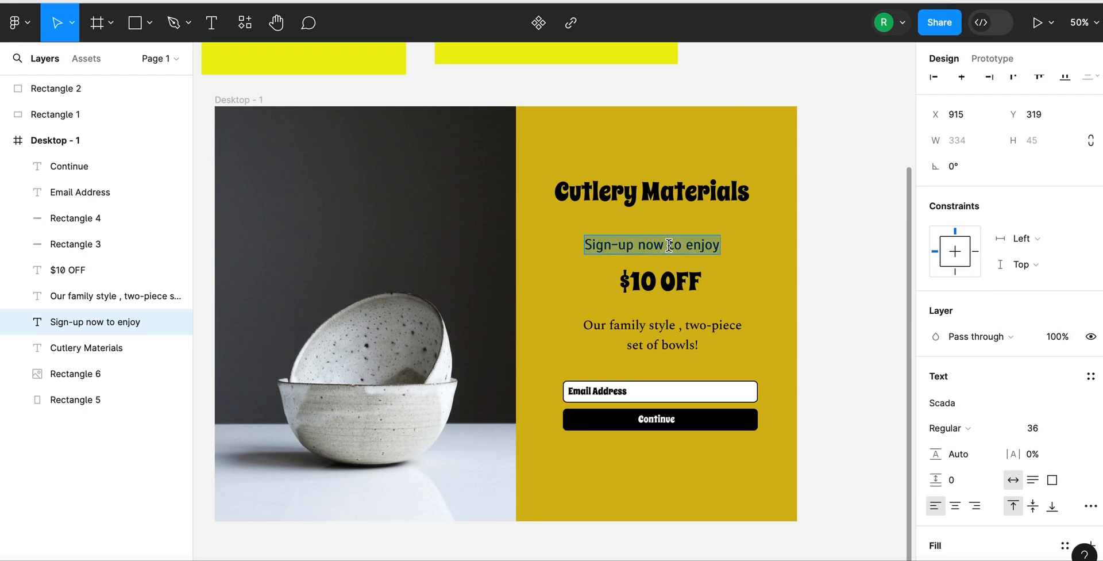
{"action": "left_click", "coordinate": [669, 245]}
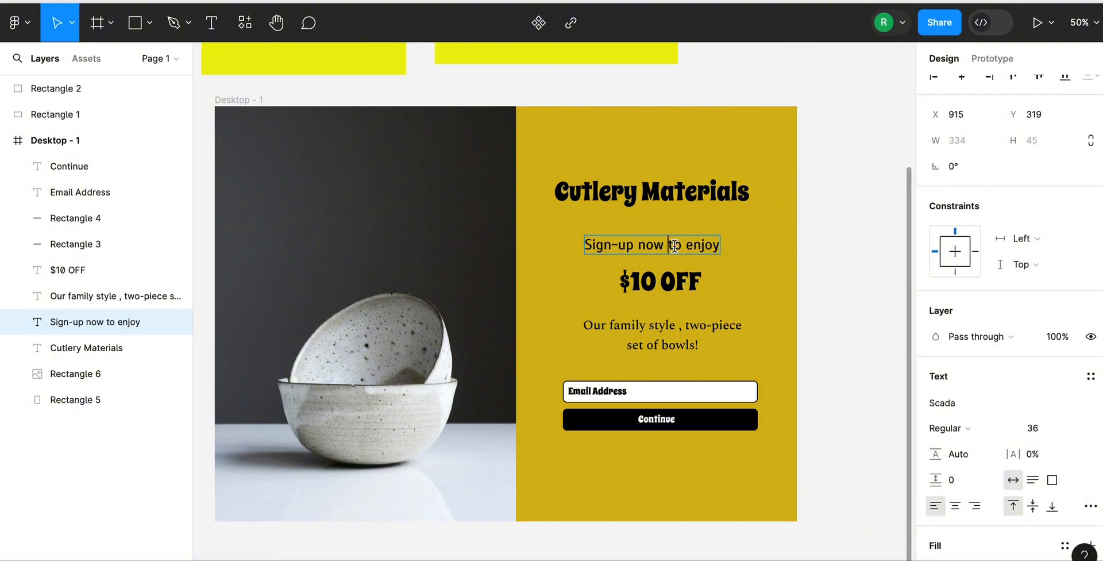
{"action": "key", "text": "ctrl+a"}
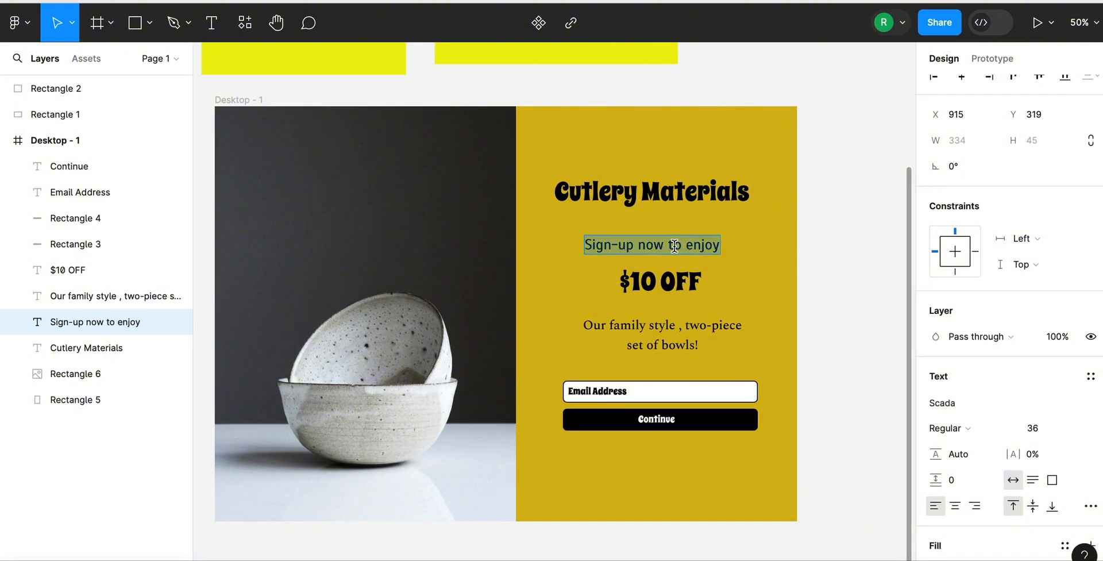
{"action": "double_click", "coordinate": [674, 246]}
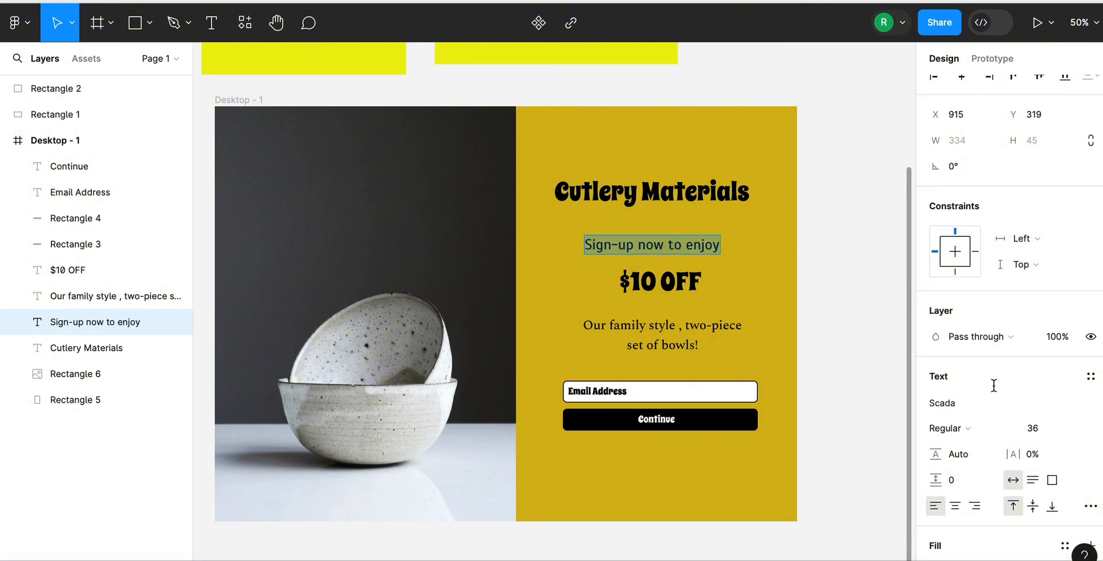
{"action": "left_click", "coordinate": [1053, 433]}
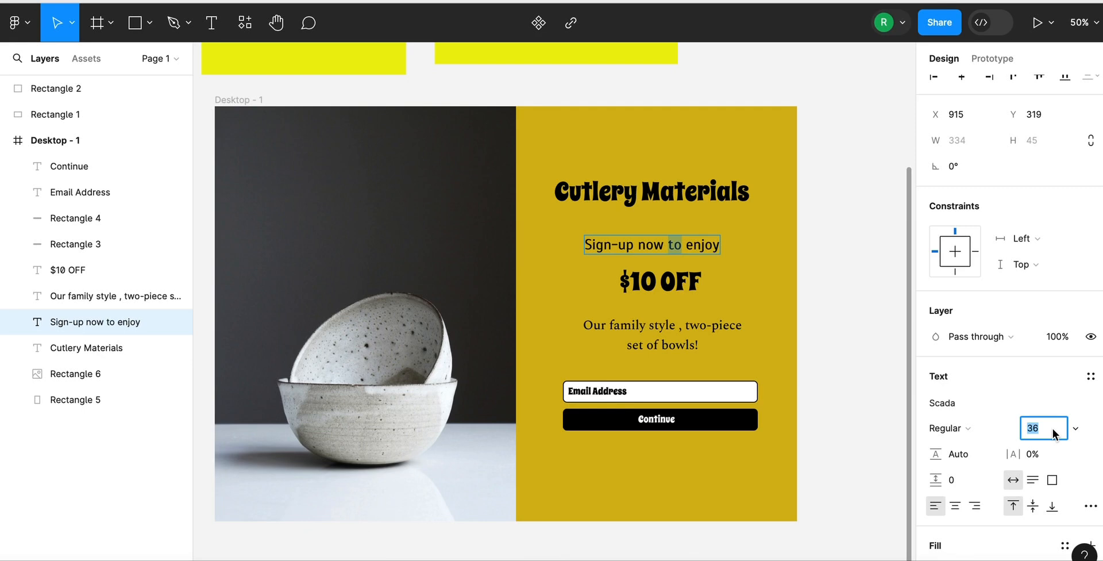
{"action": "key", "text": "BackSpace"}
{"action": "key", "text": "Return"}
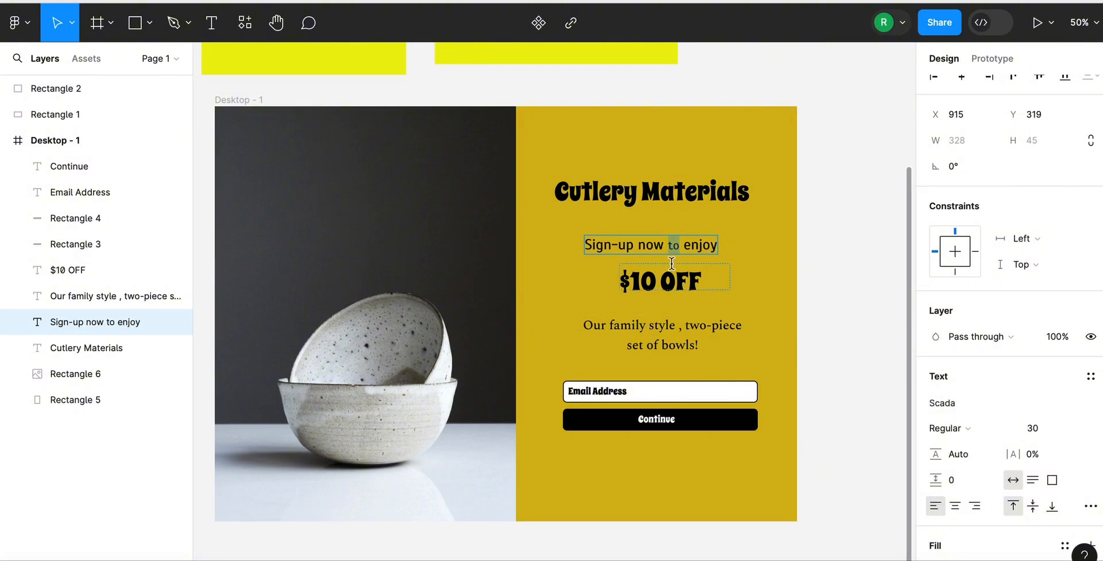
{"action": "left_click", "coordinate": [655, 247]}
{"action": "double_click", "coordinate": [655, 247]}
{"action": "key", "text": "ctrl+a"}
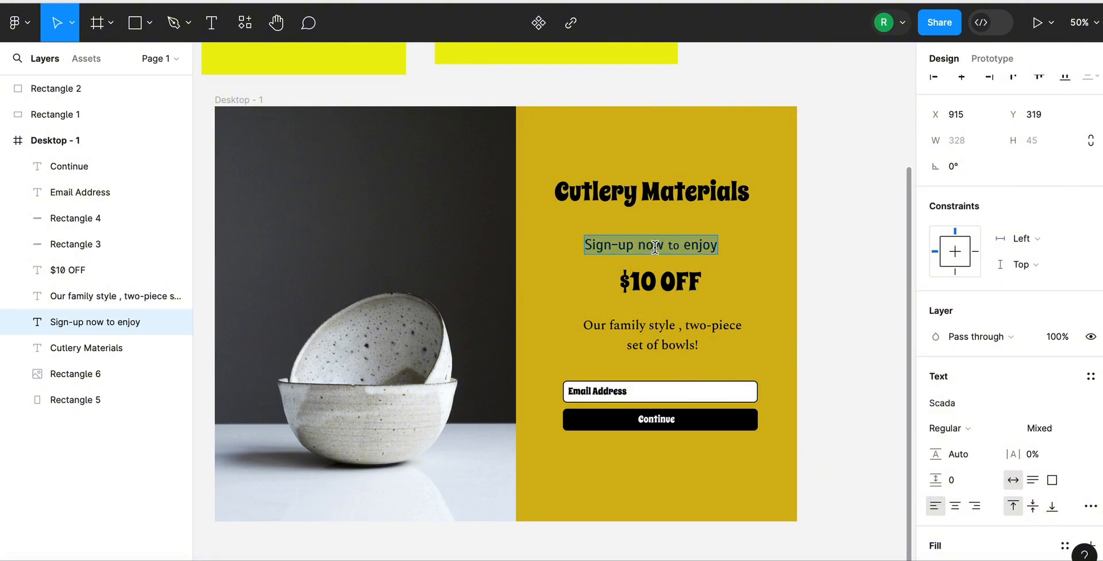
{"action": "double_click", "coordinate": [655, 247]}
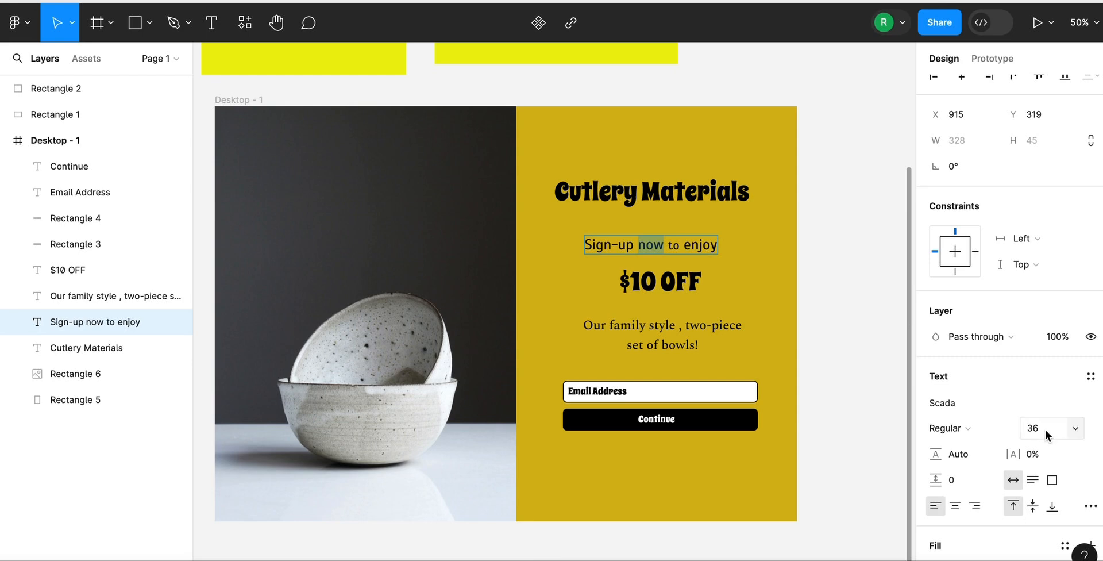
{"action": "left_click", "coordinate": [674, 244]}
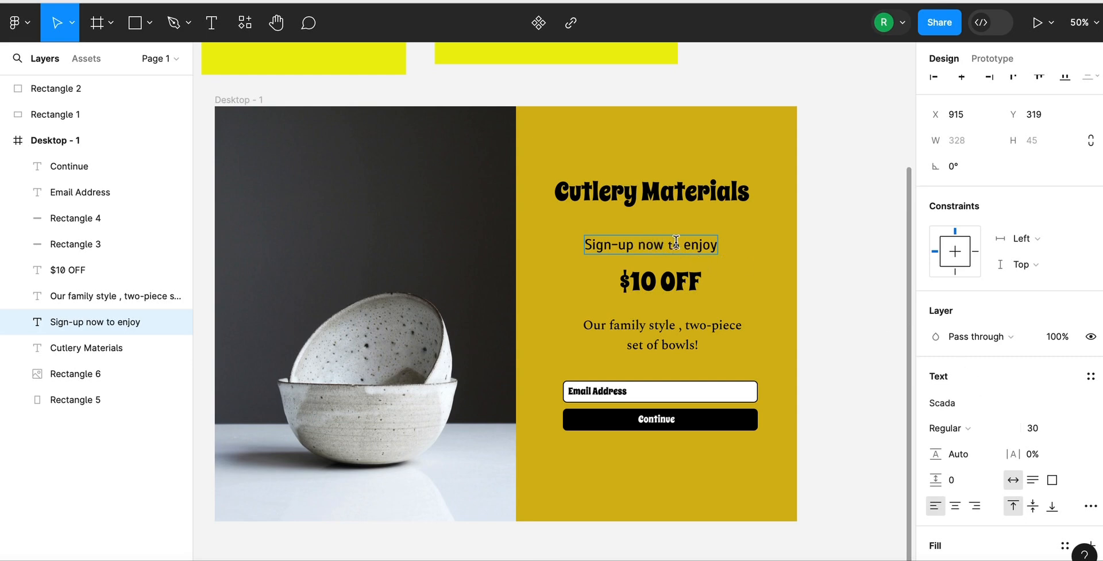
{"action": "double_click", "coordinate": [675, 242]}
{"action": "key", "text": "ctrl+a"}
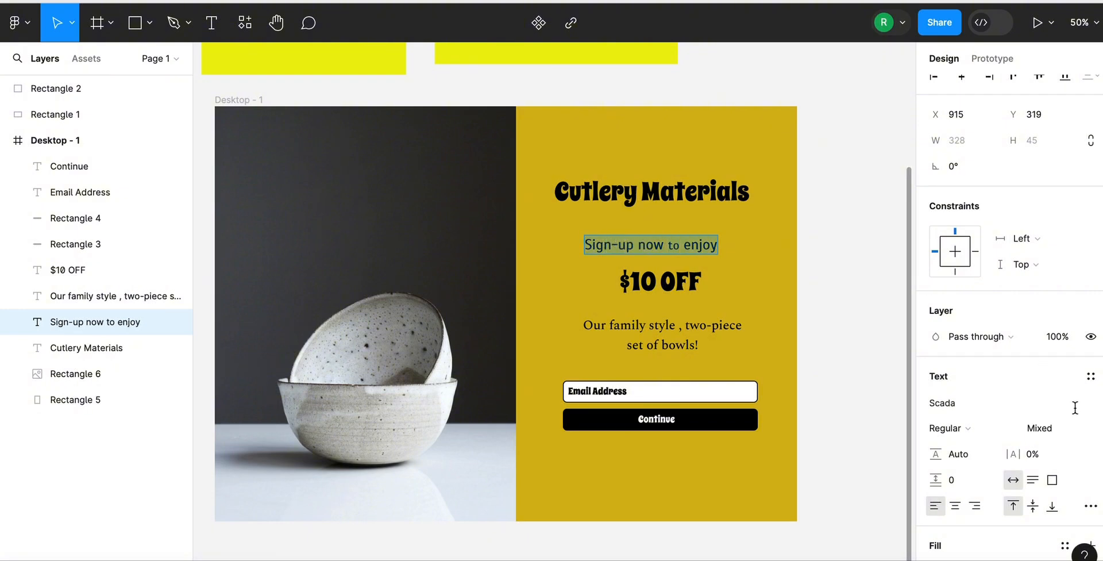
{"action": "key", "text": "ctrl+z"}
{"action": "key", "text": "ctrl+z"}
{"action": "key", "text": "ctrl+shift+z"}
{"action": "key", "text": "ctrl+shift+z"}
Set the font size of the selected "Sign-up n" part of the sign-up line to 30.
{"action": "left_click", "coordinate": [1040, 427]}
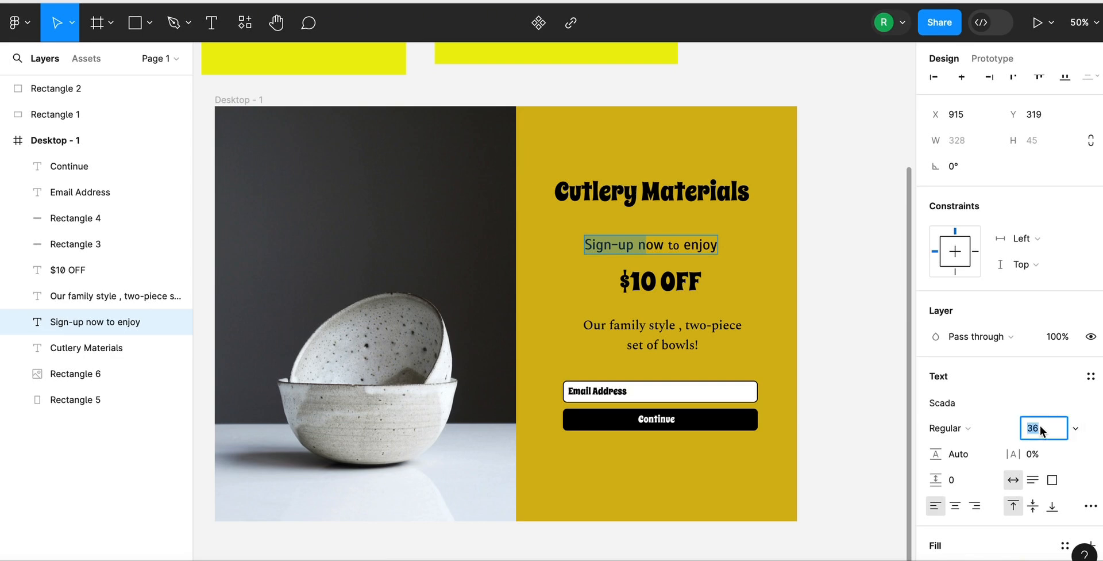
{"action": "key", "text": "BackSpace"}
{"action": "type", "text": "30"}
{"action": "key", "text": "Return"}
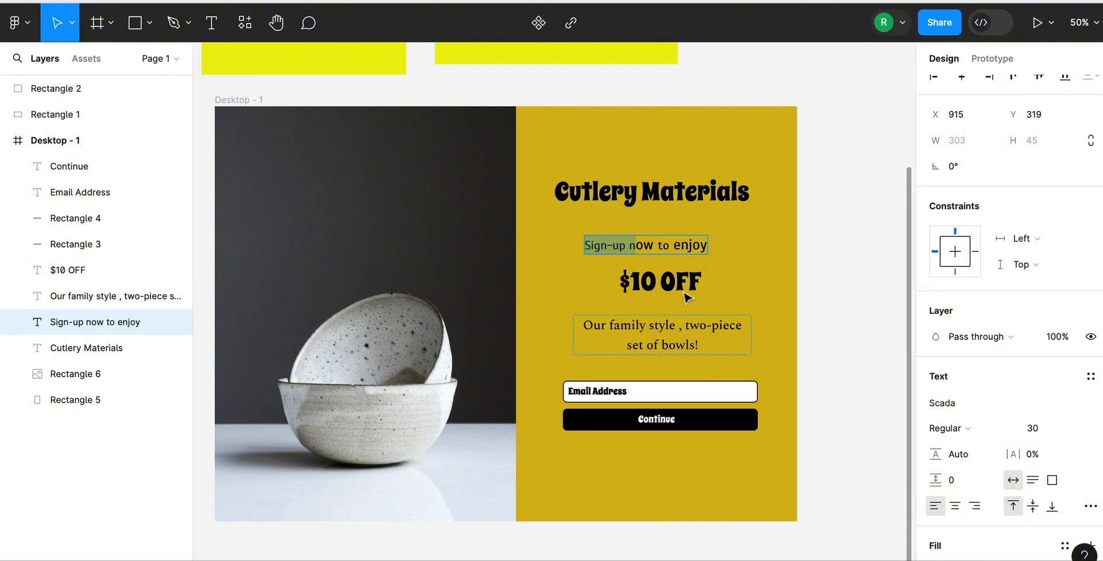
Set the font size of the entire "Sign-up now to enjoy" line to 30.
{"action": "left_click", "coordinate": [679, 244]}
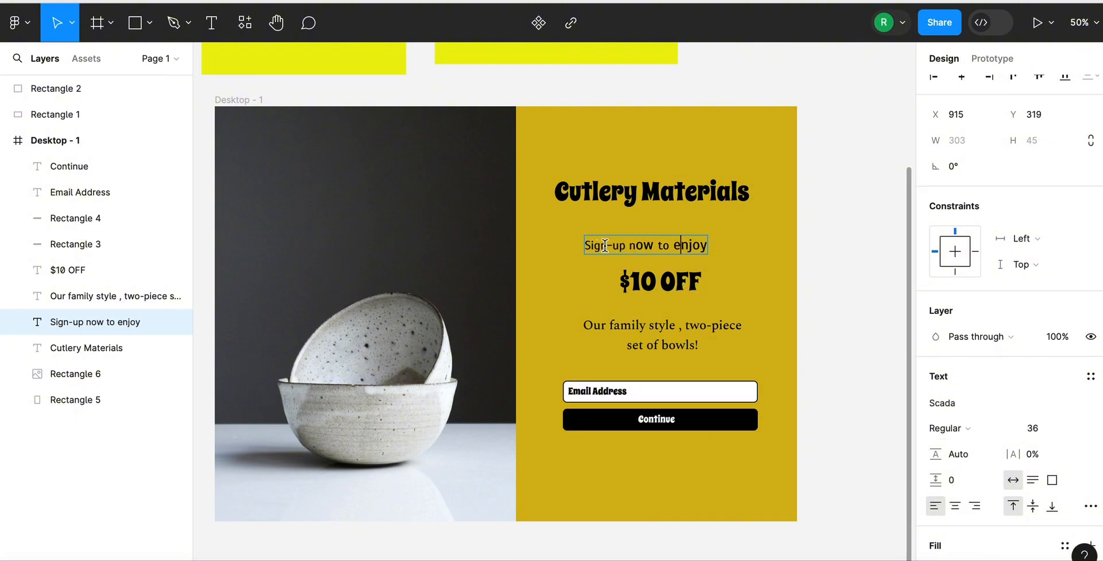
{"action": "left_click", "coordinate": [586, 246]}
{"action": "left_click_drag", "start_coordinate": [616, 246], "coordinate": [714, 246]}
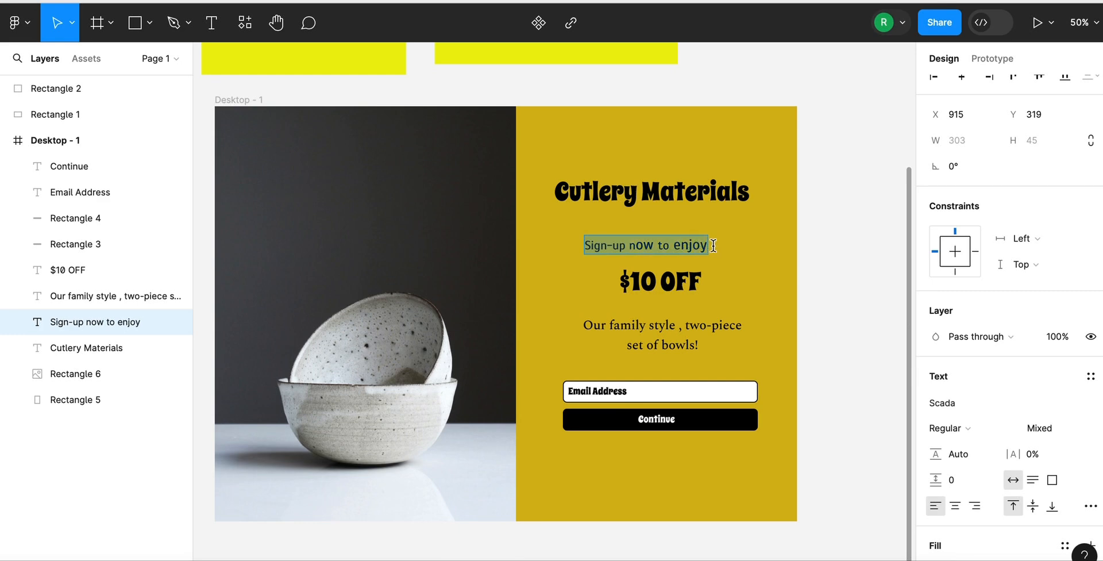
{"action": "left_click", "coordinate": [1063, 434]}
{"action": "key", "text": "BackSpace"}
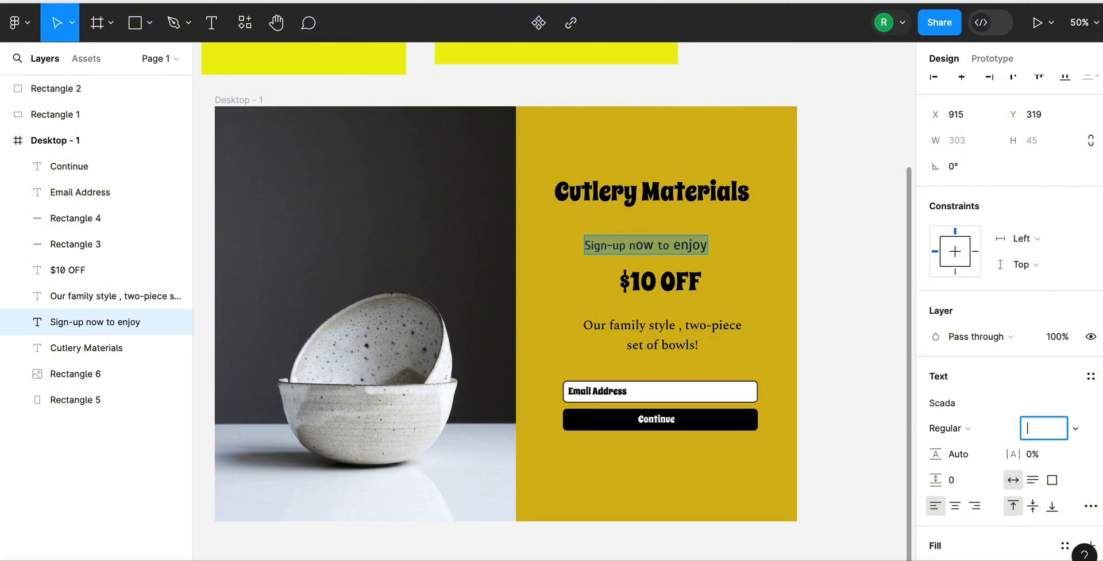
{"action": "type", "text": "30"}
{"action": "key", "text": "Return"}
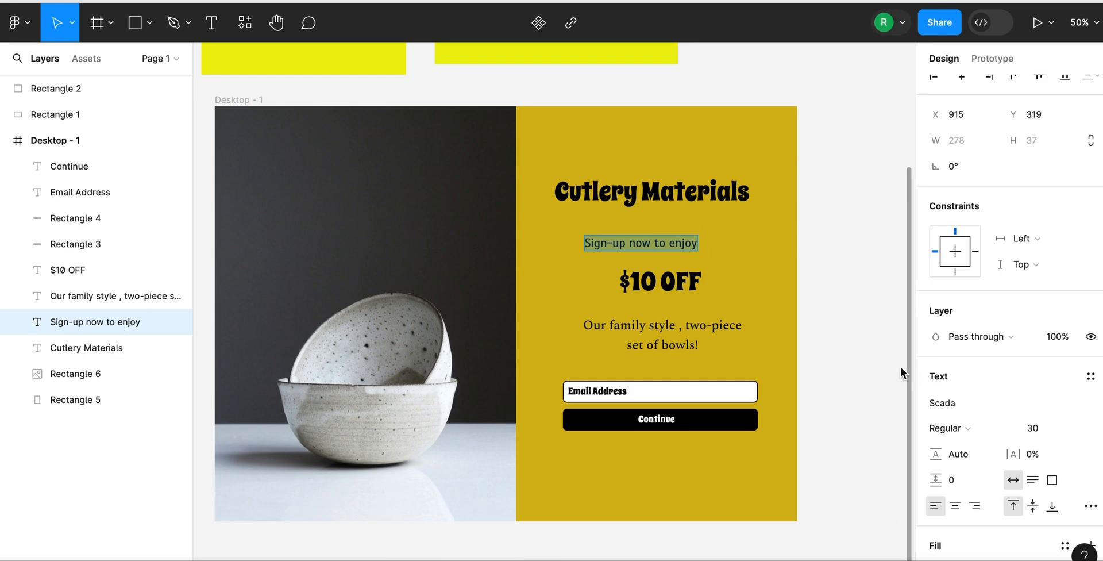
{"action": "key", "text": "Escape"}
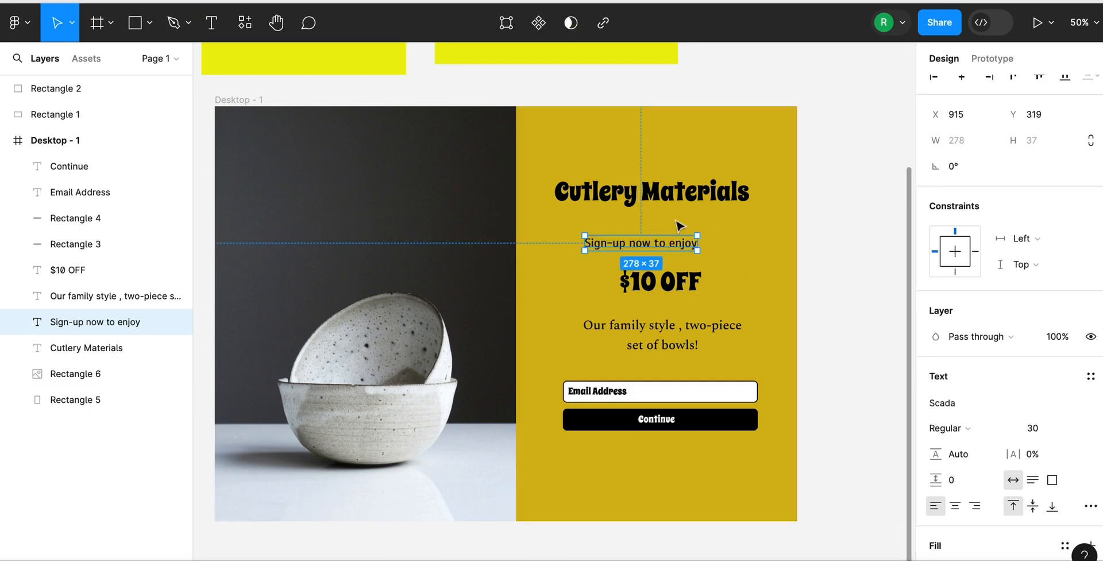
Move the "Sign-up now to enjoy" line up and right to about X 943, Y 304, and "$10 OFF" up to about X 984, Y 365.
{"action": "mouse_move", "coordinate": [680, 225]}
{"action": "left_mouse_down"}
{"action": "mouse_move", "coordinate": [694, 214]}
{"action": "mouse_move", "coordinate": [663, 231]}
{"action": "mouse_move", "coordinate": [670, 238]}
{"action": "left_mouse_up"}
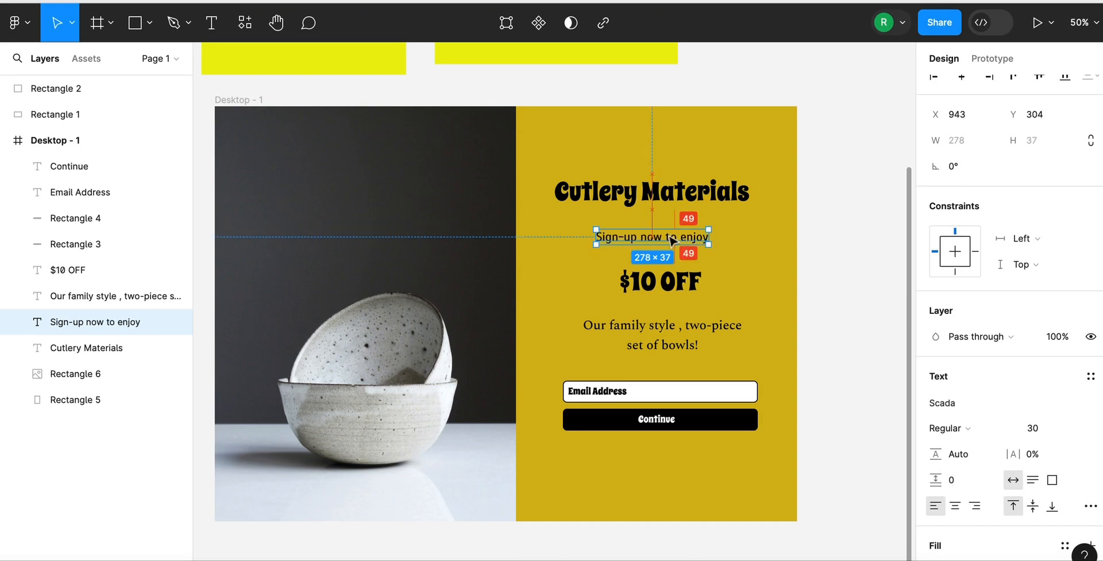
{"action": "left_click", "coordinate": [678, 280]}
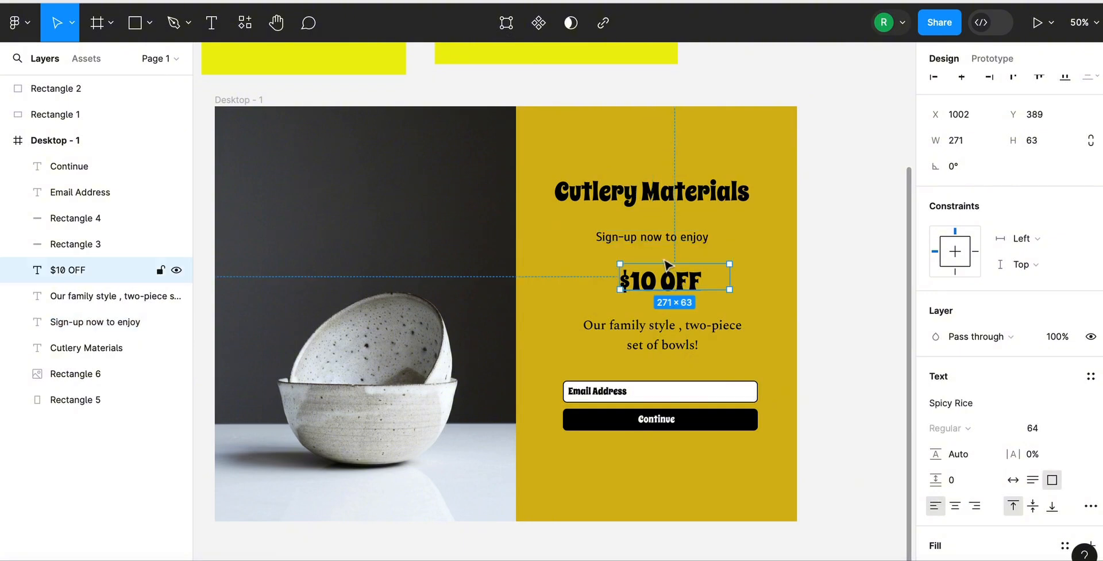
{"action": "left_click_drag", "start_coordinate": [663, 256], "coordinate": [671, 275]}
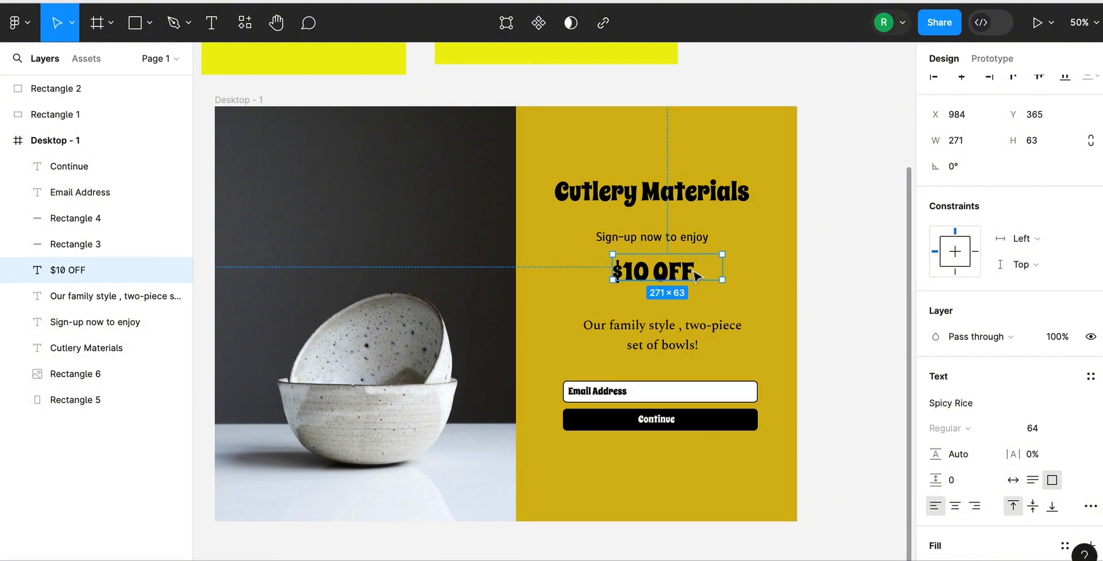
Change the "$10 OFF" text to "$10 DiscountOFF" and enlarge its text box to about 581 × 73 to fit one line.
{"action": "left_click", "coordinate": [694, 271]}
{"action": "left_click", "coordinate": [694, 272]}
{"action": "double_click", "coordinate": [694, 271]}
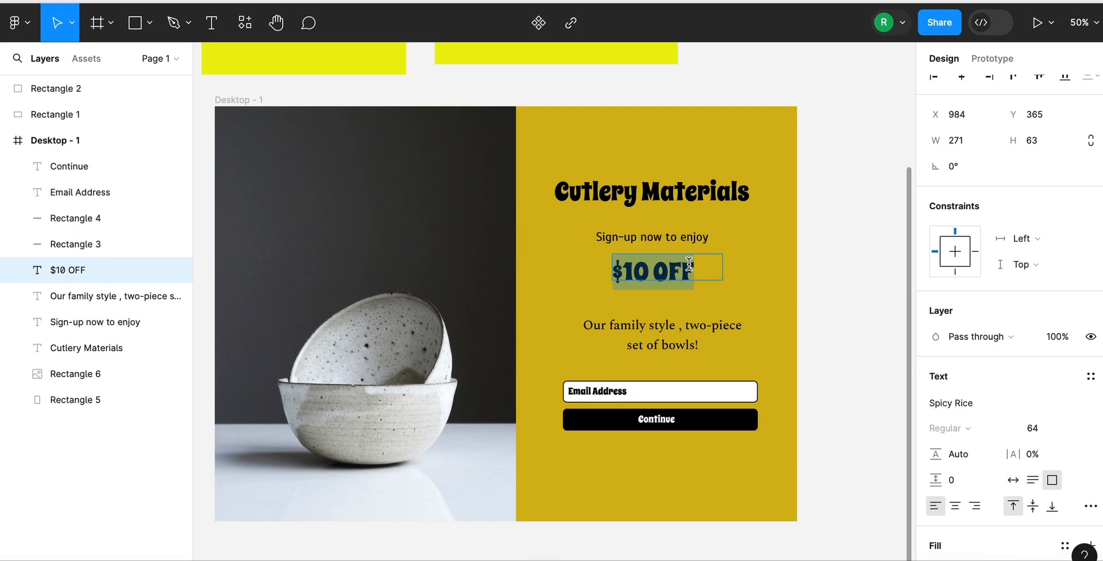
{"action": "left_click", "coordinate": [656, 264]}
{"action": "type", "text": "nt"}
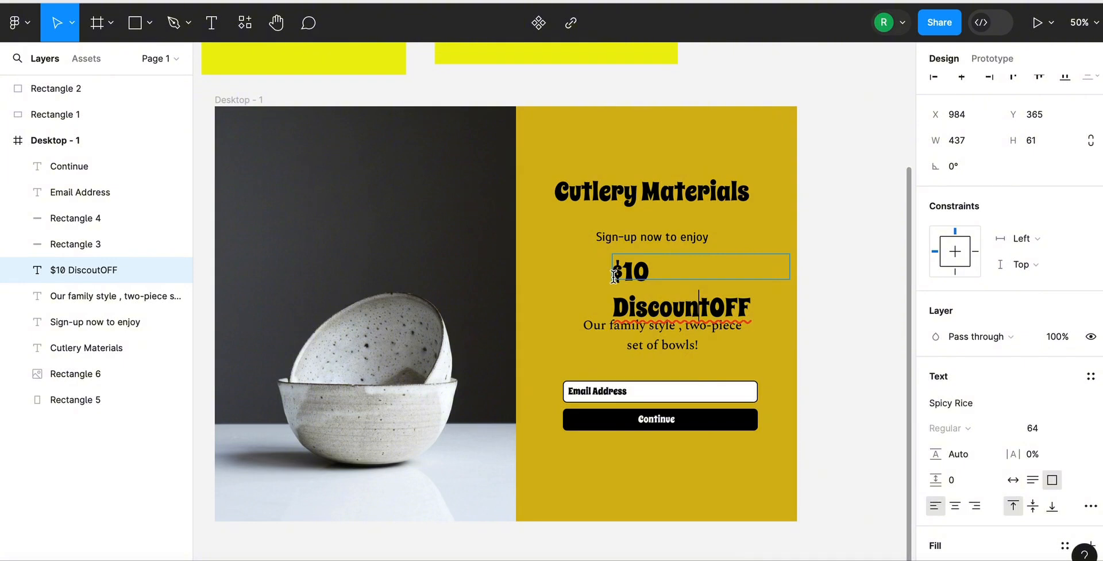
{"action": "left_click", "coordinate": [700, 268]}
{"action": "key", "text": "Escape"}
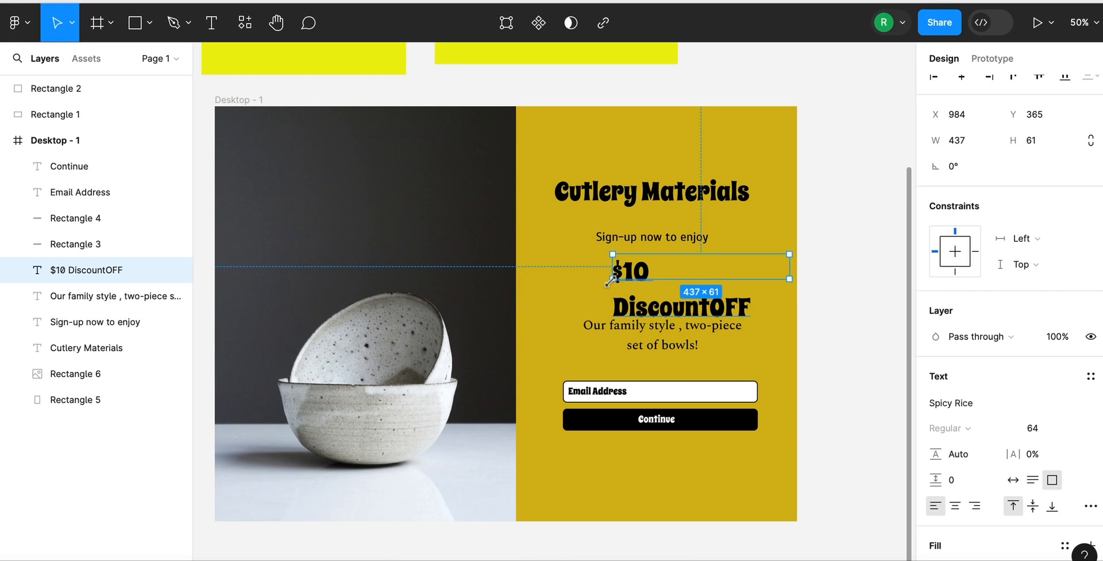
{"action": "left_click_drag", "start_coordinate": [610, 280], "coordinate": [550, 283]}
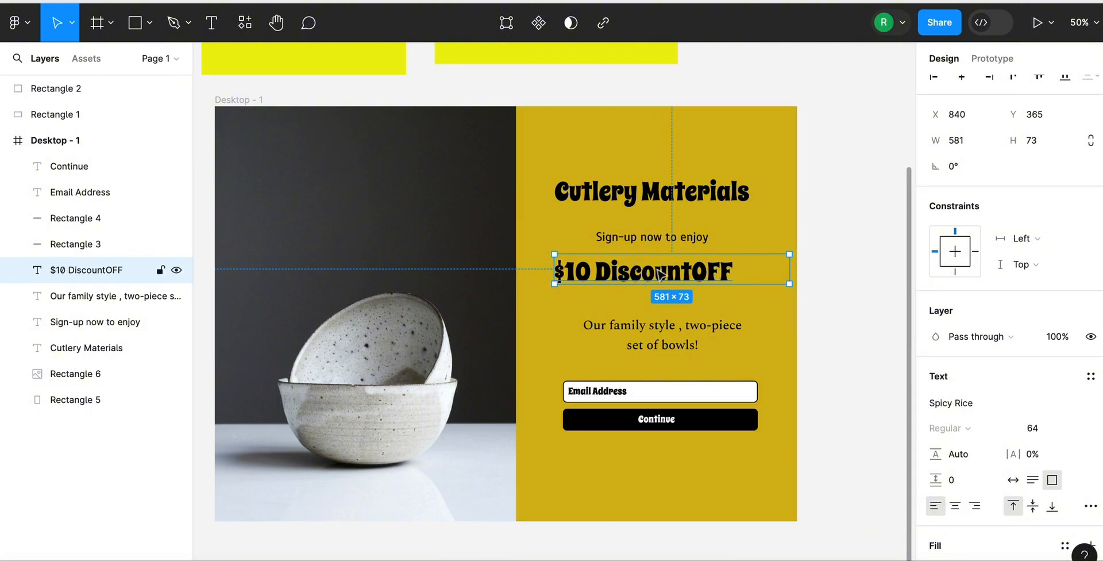
{"action": "left_click", "coordinate": [739, 301]}
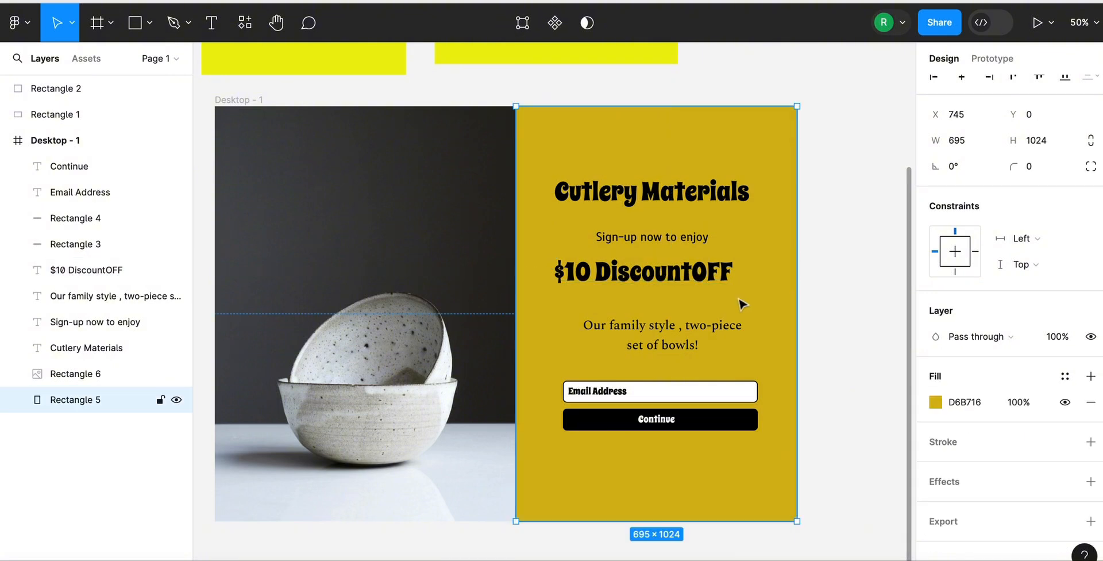
Move the "$10 DiscountOFF" text slightly right beneath the sign-up line, to about X 861, Y 361.
{"action": "left_click", "coordinate": [674, 277]}
{"action": "left_click_drag", "start_coordinate": [673, 277], "coordinate": [719, 273]}
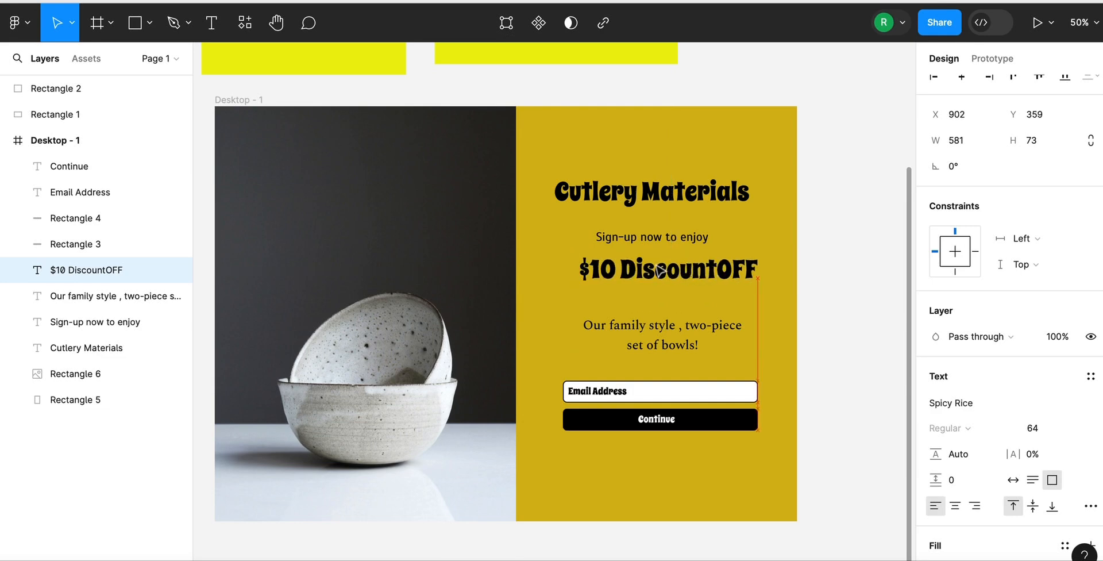
{"action": "left_click_drag", "start_coordinate": [641, 266], "coordinate": [681, 275]}
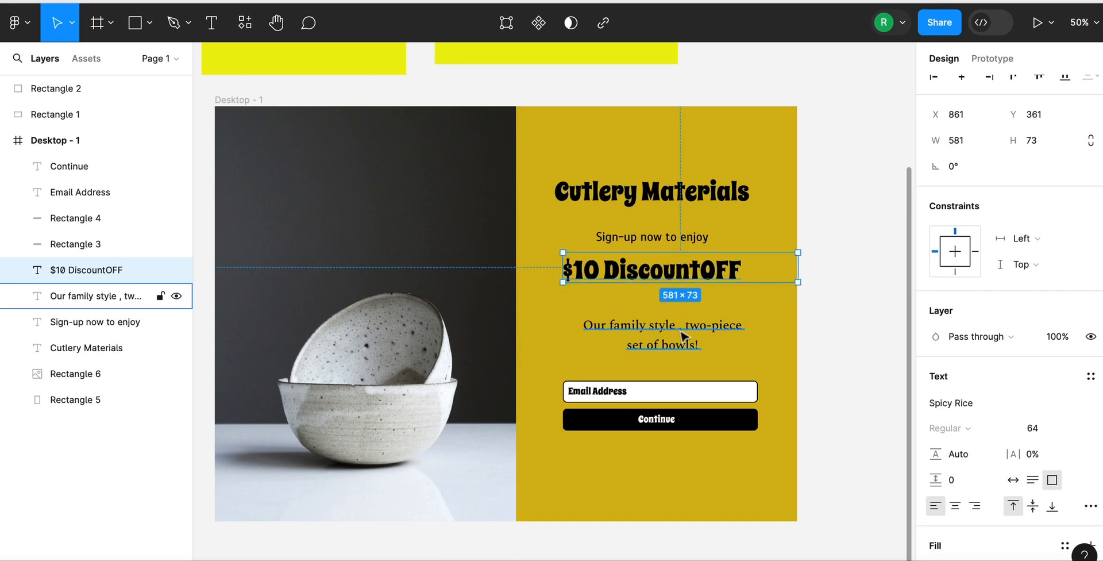
Move the "Our family style , two-piece set of bowls!" text up and left to about X 863, Y 496.
{"action": "left_click", "coordinate": [682, 335]}
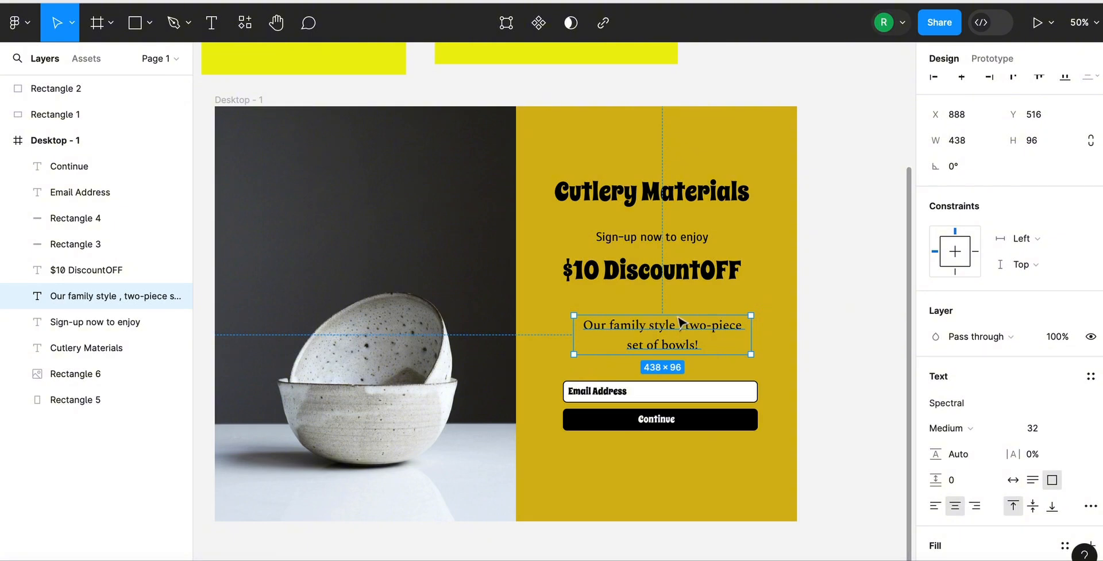
{"action": "left_click_drag", "start_coordinate": [682, 335], "coordinate": [679, 320]}
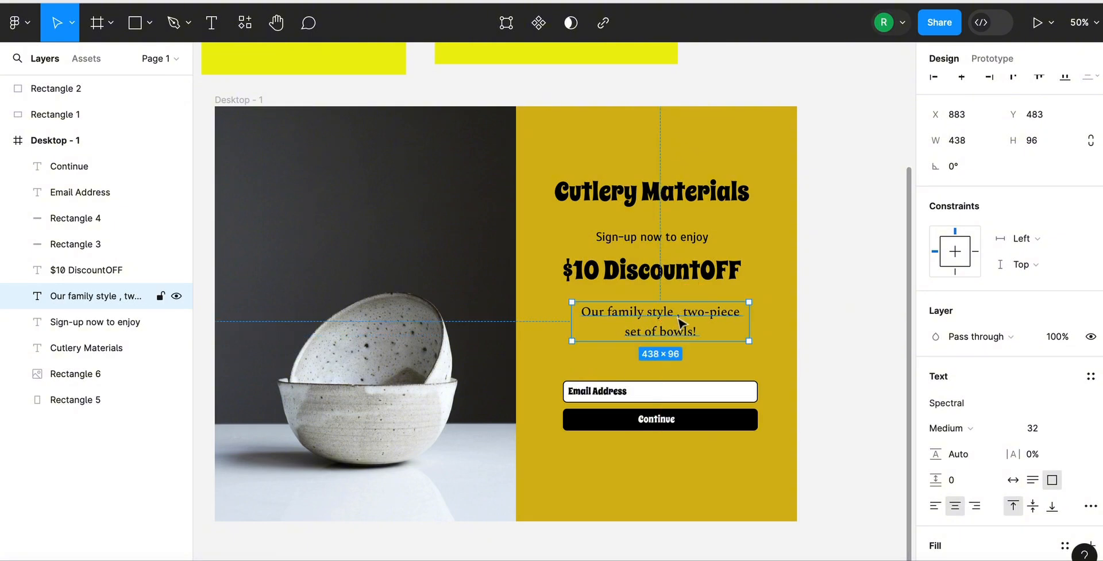
{"action": "left_click", "coordinate": [849, 237]}
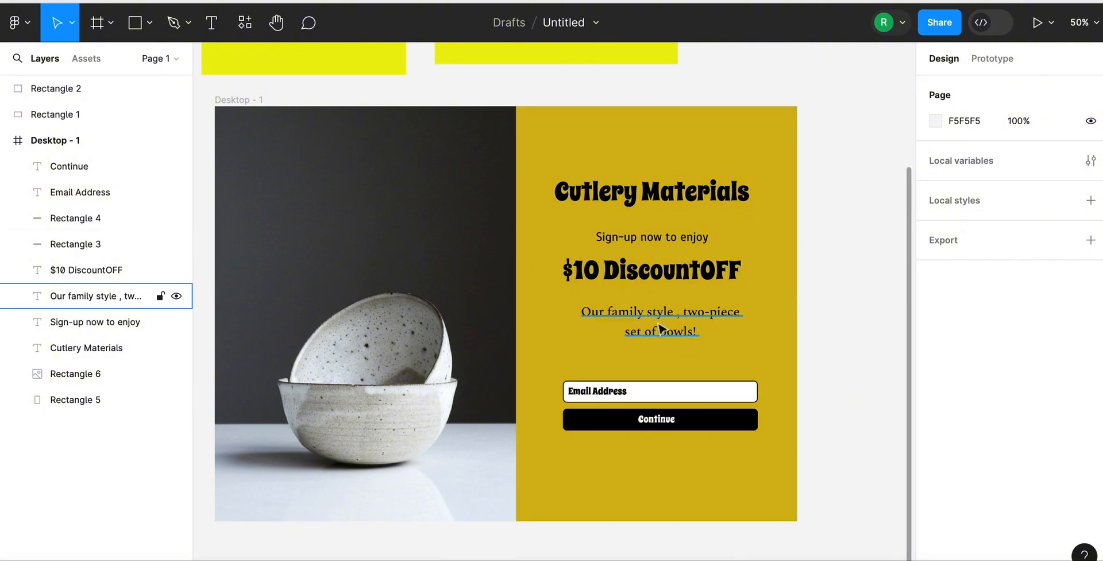
{"action": "left_click", "coordinate": [659, 340]}
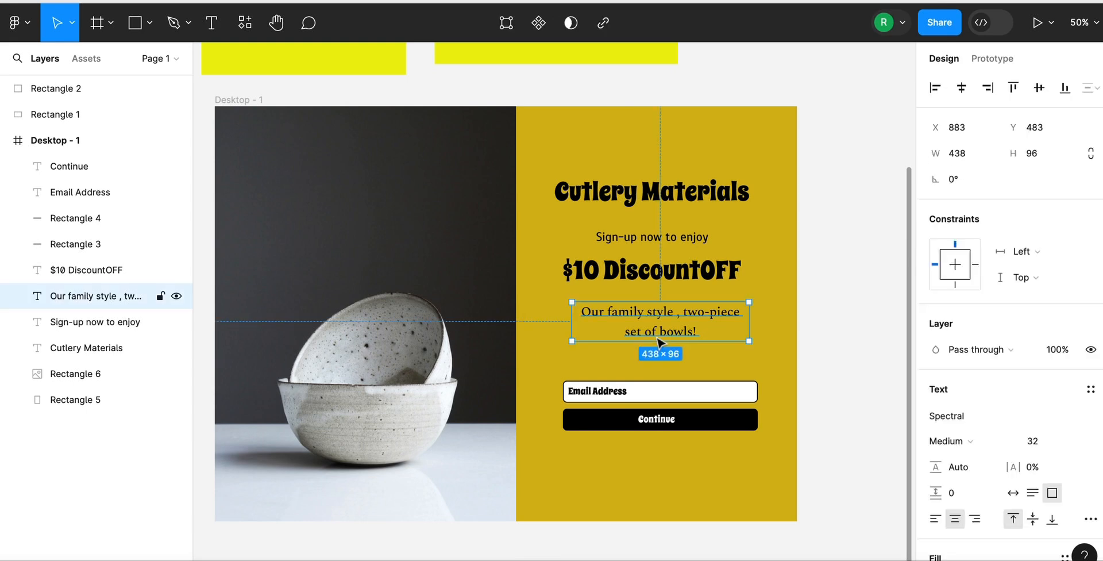
{"action": "mouse_move", "coordinate": [658, 337]}
{"action": "left_mouse_down"}
{"action": "mouse_move", "coordinate": [661, 361]}
{"action": "mouse_move", "coordinate": [656, 329]}
{"action": "left_mouse_up"}
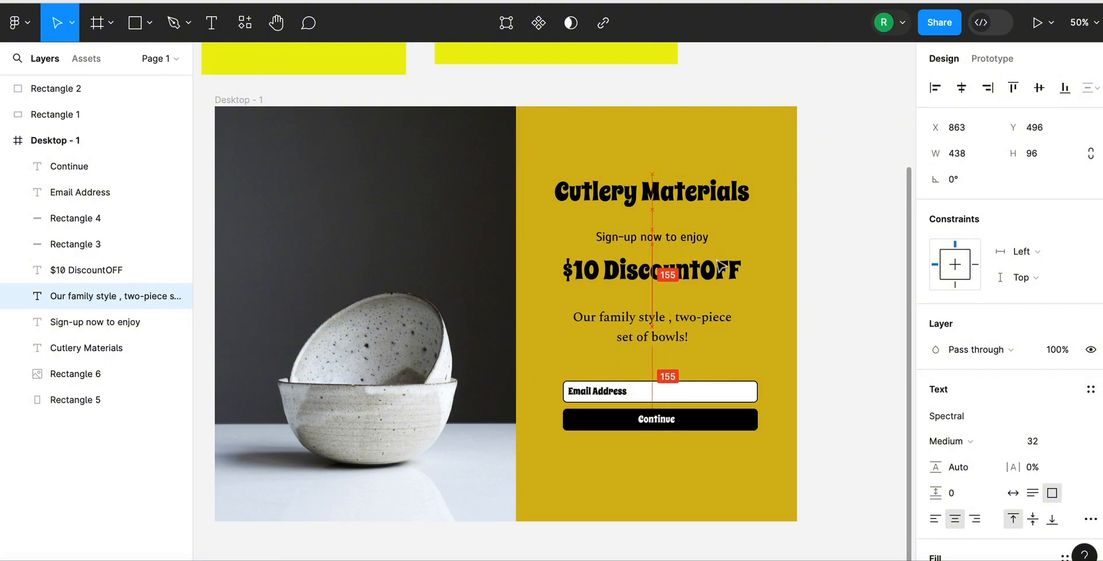
{"action": "key", "text": "ctrl+z"}
Lower the "$10 DiscountOFF" text to just above the family style description, at about X 859, Y 408.
{"action": "left_click", "coordinate": [712, 269]}
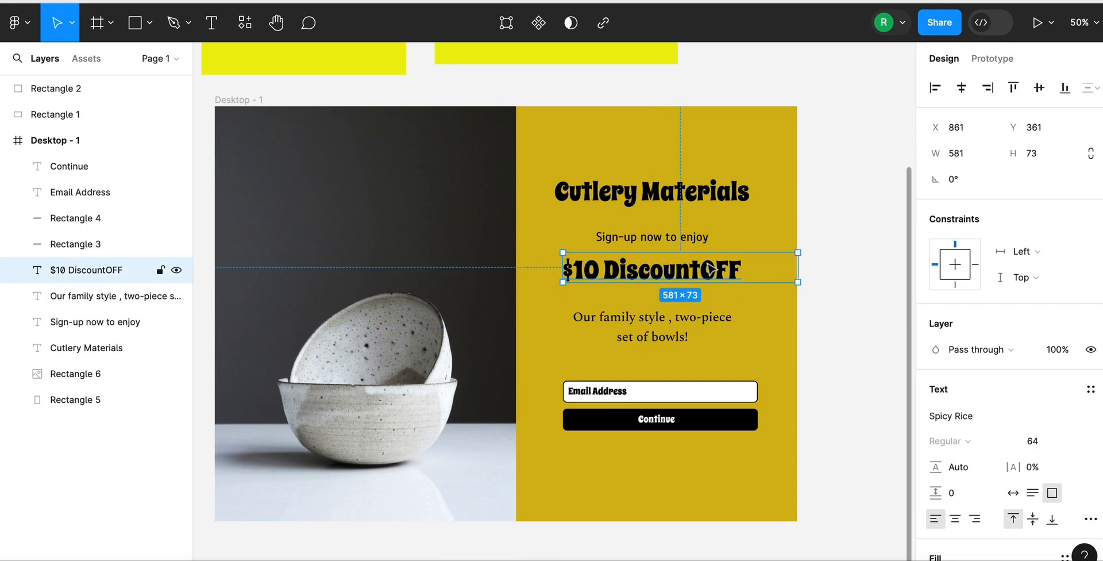
{"action": "left_click_drag", "start_coordinate": [712, 269], "coordinate": [705, 282]}
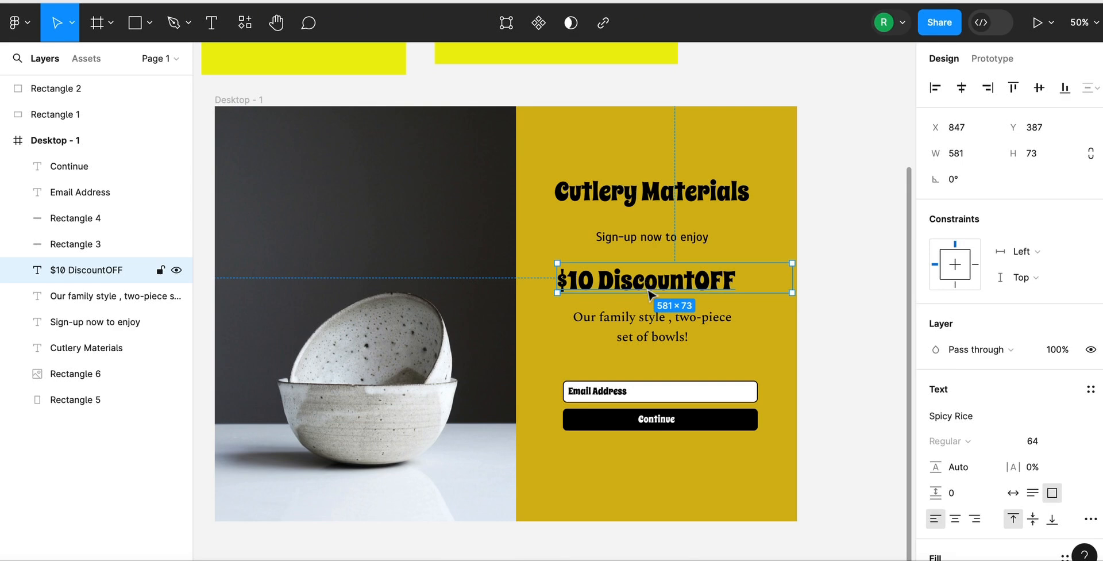
{"action": "mouse_move", "coordinate": [648, 290]}
{"action": "left_mouse_down"}
{"action": "mouse_move", "coordinate": [652, 300]}
{"action": "mouse_move", "coordinate": [647, 288]}
{"action": "left_mouse_up"}
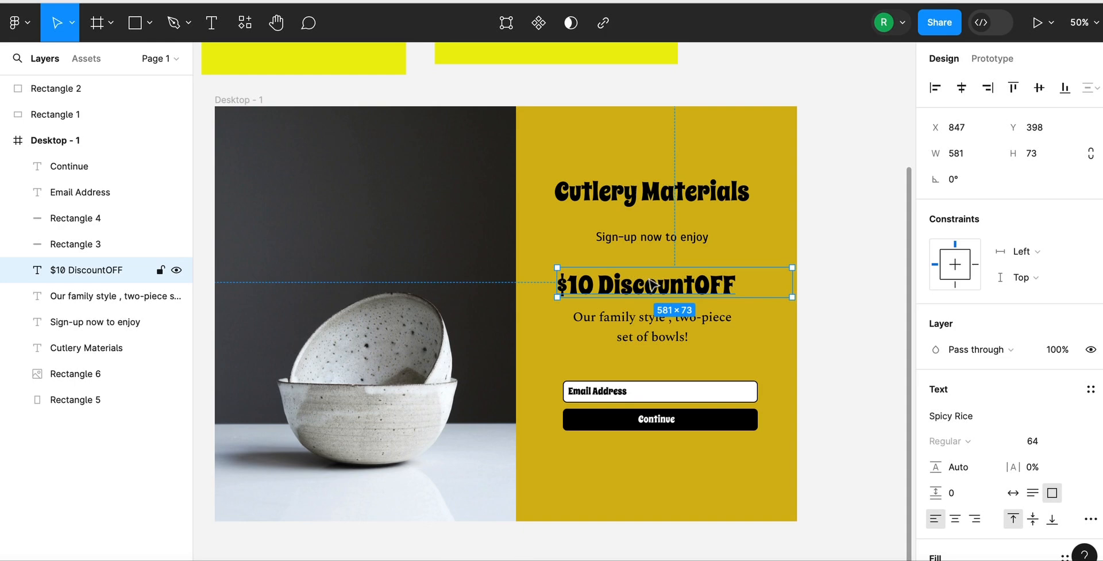
{"action": "left_click_drag", "start_coordinate": [661, 291], "coordinate": [655, 289]}
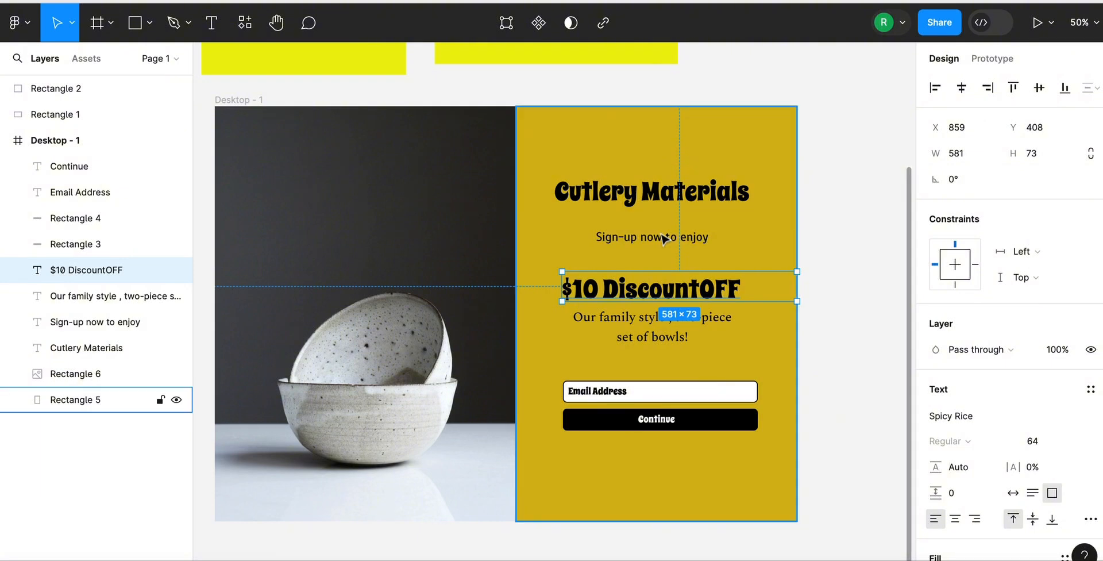
Move the "Sign-up now to enjoy" line down to about Y 356 and the Cutlery Materials title down to about Y 217.
{"action": "left_click", "coordinate": [665, 238]}
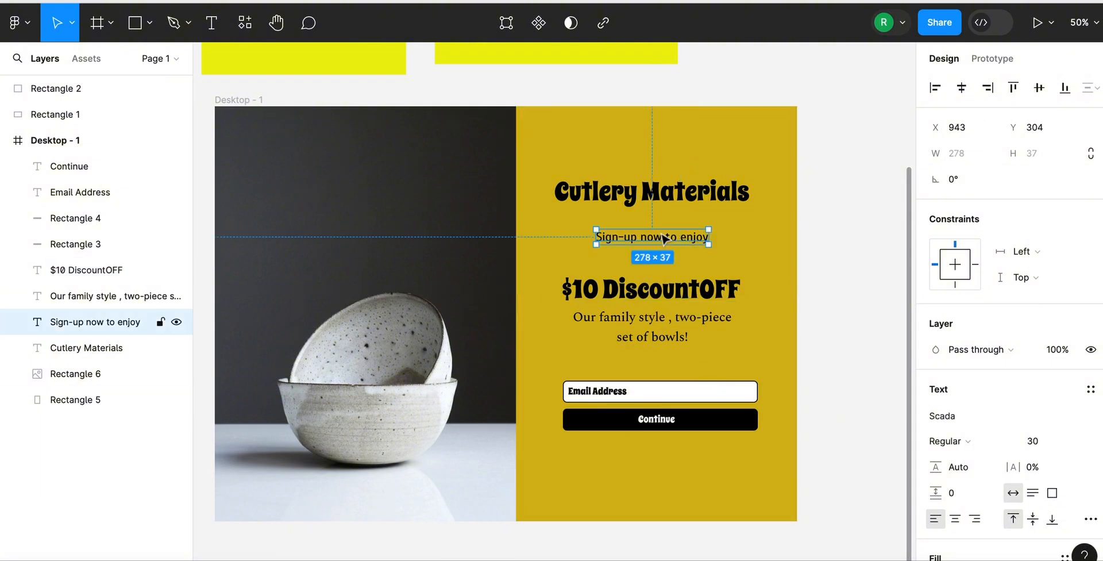
{"action": "left_click_drag", "start_coordinate": [664, 238], "coordinate": [665, 259]}
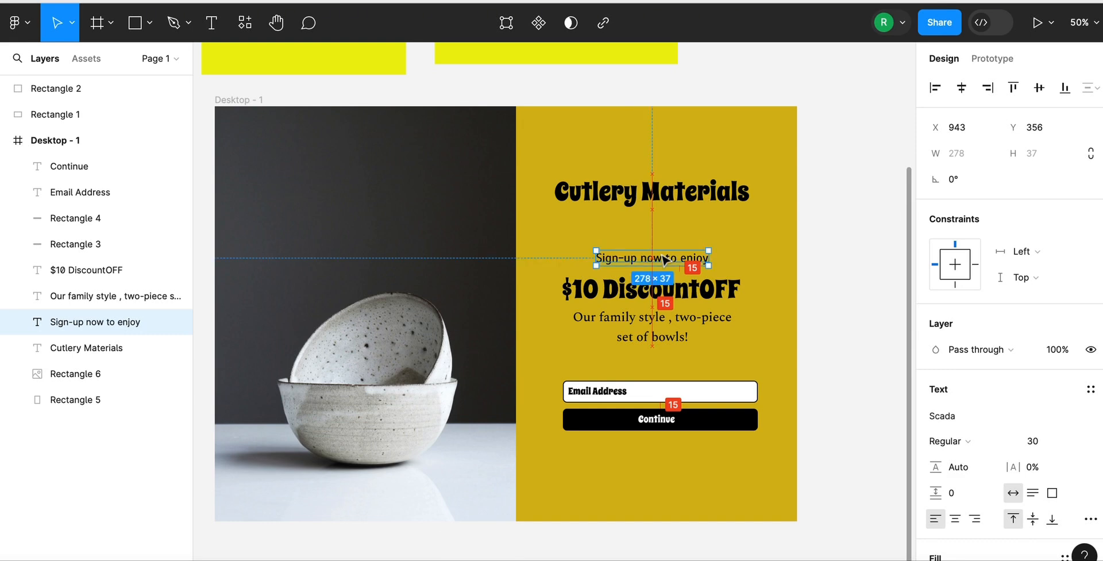
{"action": "left_click", "coordinate": [668, 191]}
{"action": "left_click_drag", "start_coordinate": [667, 190], "coordinate": [668, 213]}
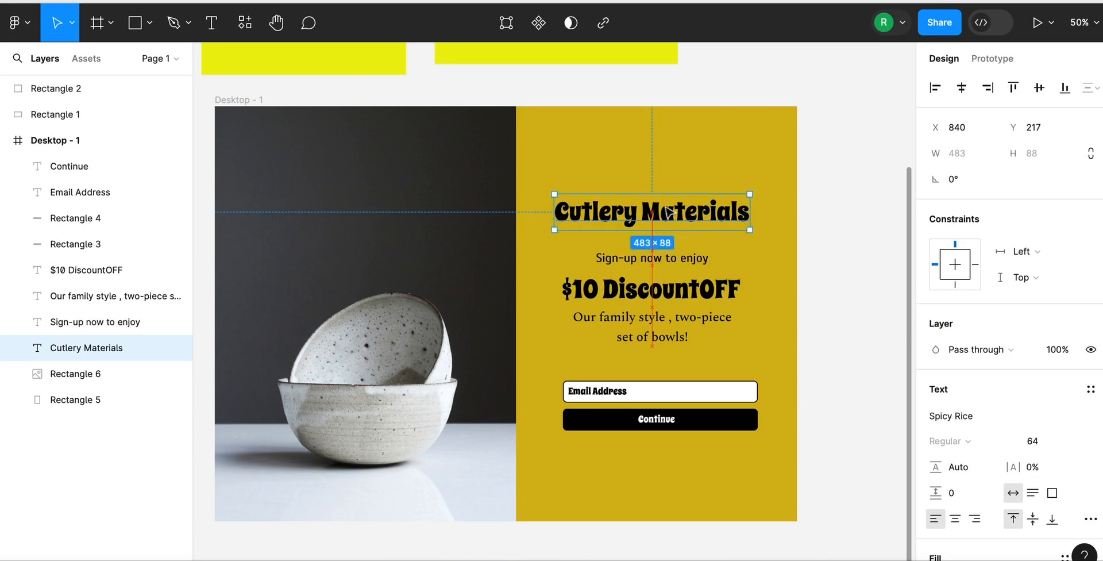
{"action": "left_click", "coordinate": [844, 158]}
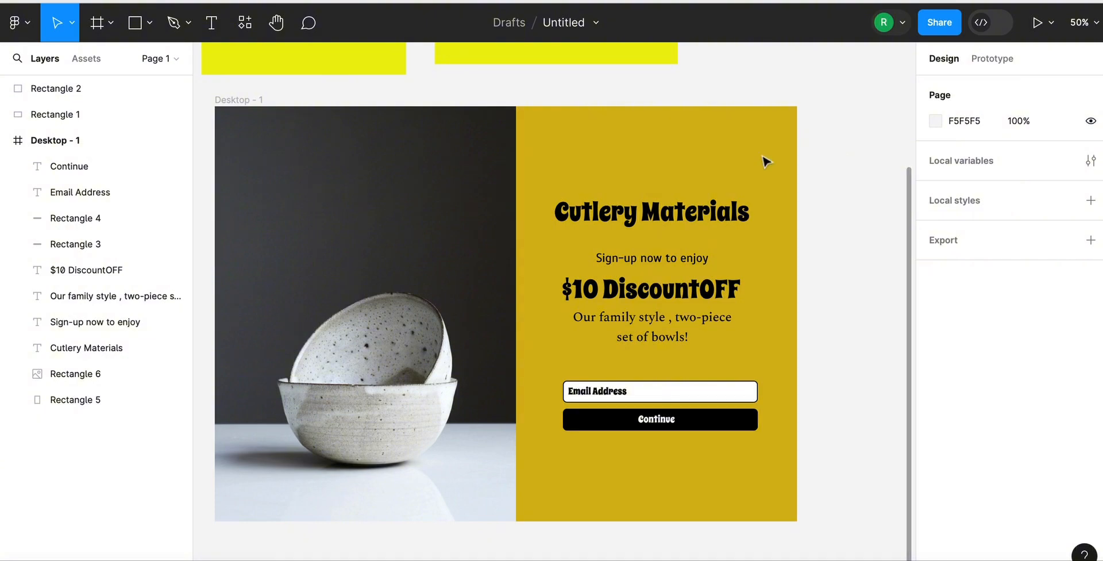
{"action": "scroll", "coordinate": [723, 183], "scroll_direction": "down", "scroll_amount": 3}
{"action": "scroll", "coordinate": [724, 184], "scroll_direction": "left", "scroll_amount": 2}
{"action": "scroll", "coordinate": [683, 210], "scroll_direction": "up", "scroll_amount": 2}
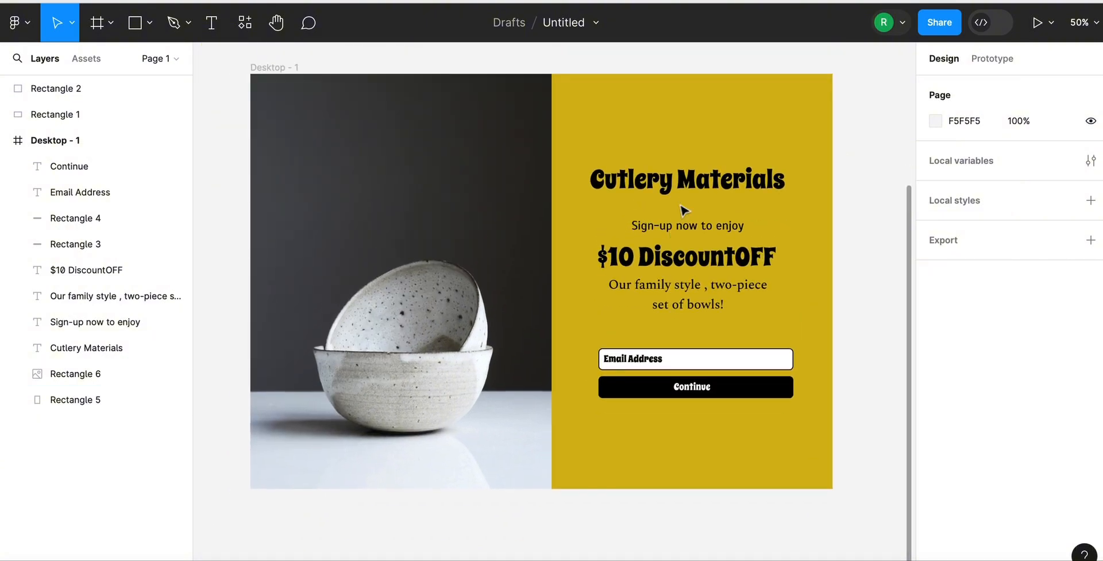
{"action": "right_click", "coordinate": [681, 187]}
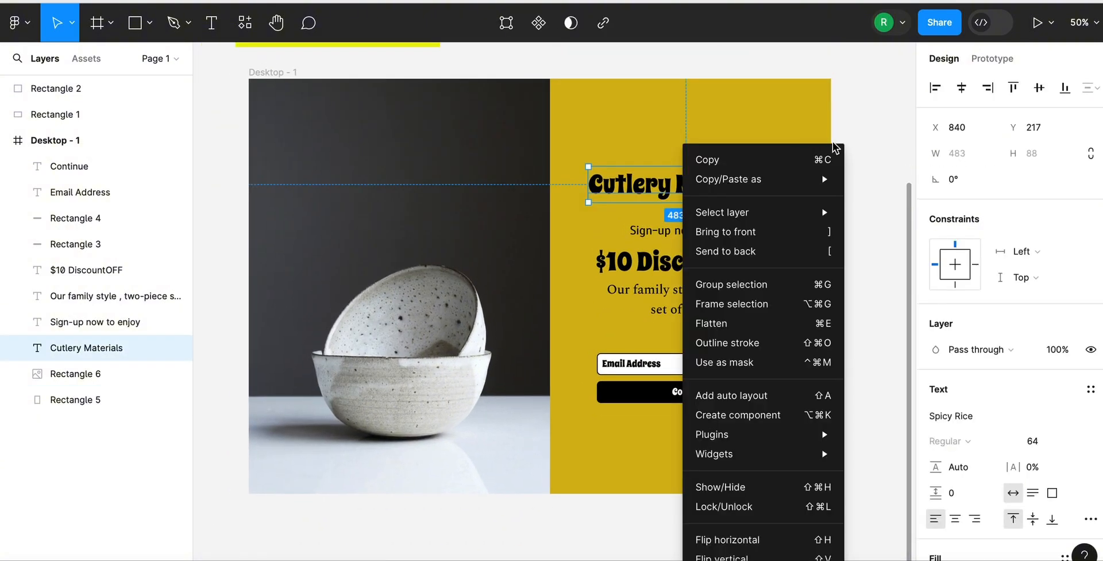
{"action": "left_click", "coordinate": [854, 96]}
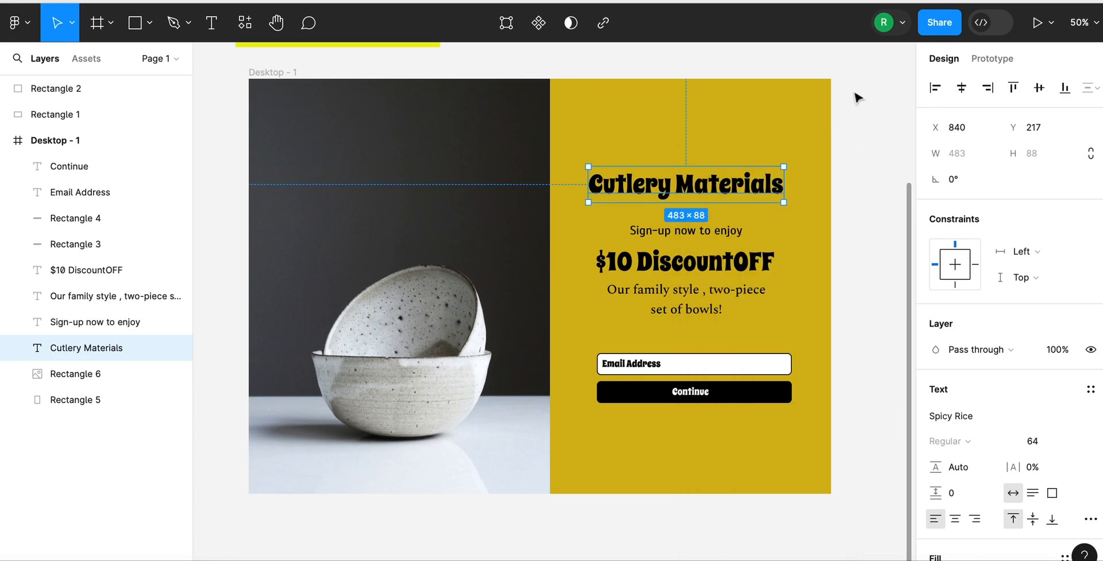
{"action": "left_click", "coordinate": [856, 99]}
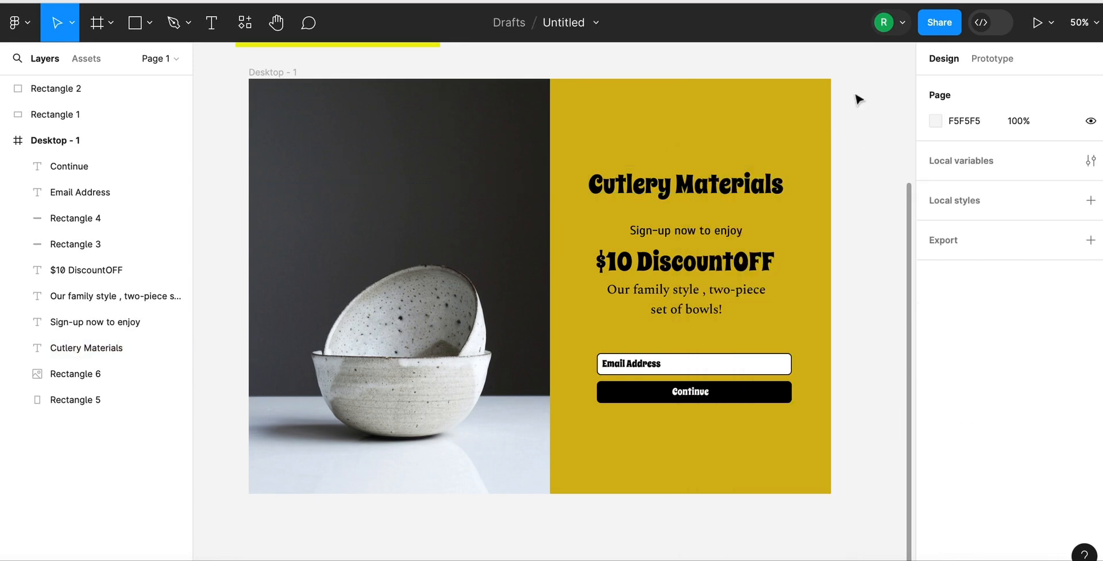